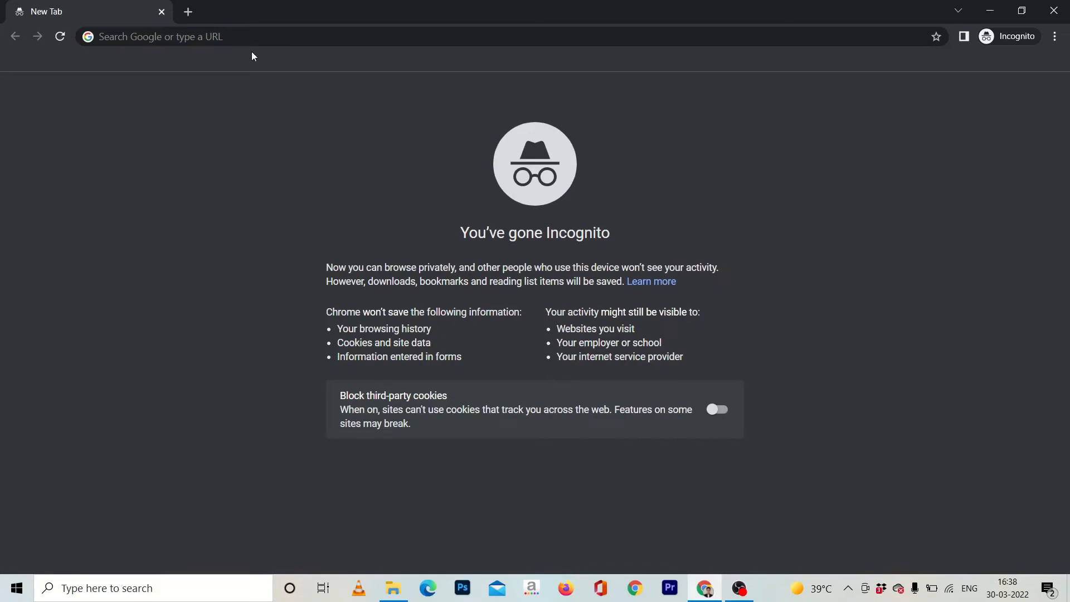
# Open wordpress.com and go to the account log-in.
pyautogui.click(254, 40)
pyautogui.write('wordpress.com')
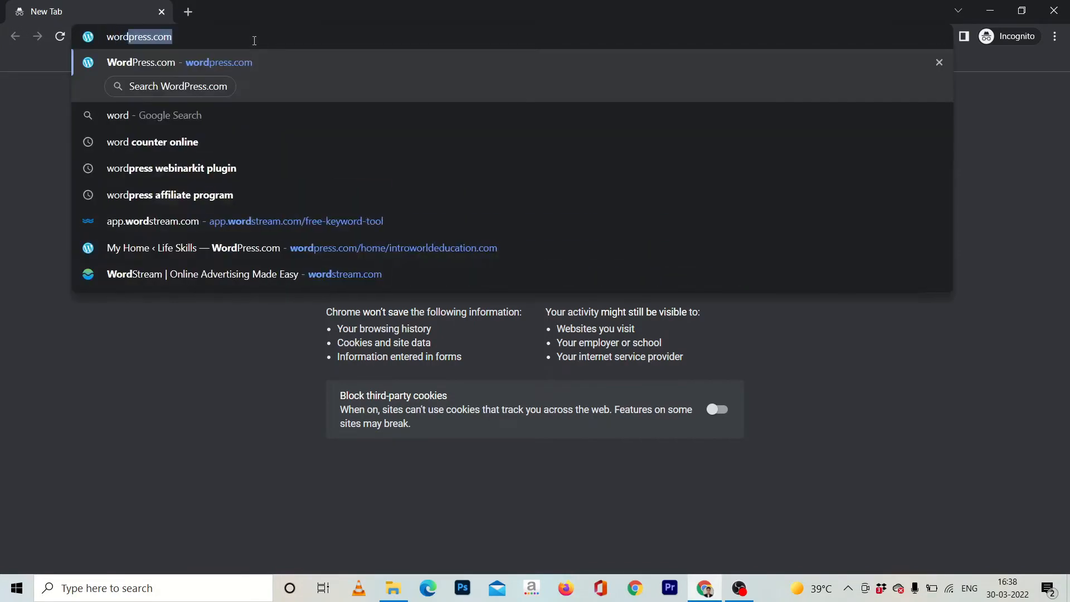
pyautogui.press('Return')
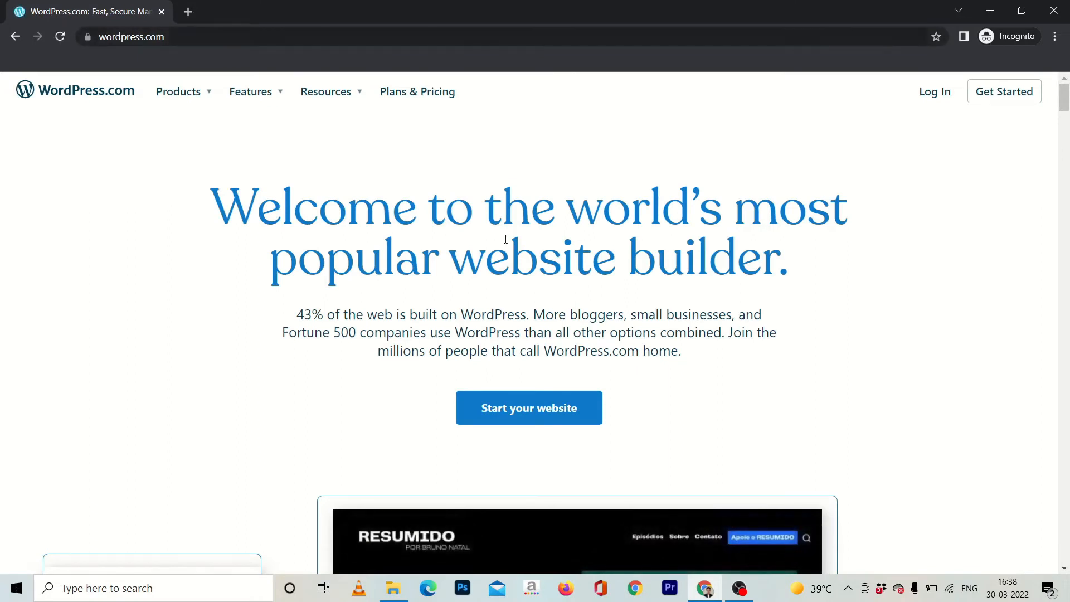
pyautogui.click(933, 98)
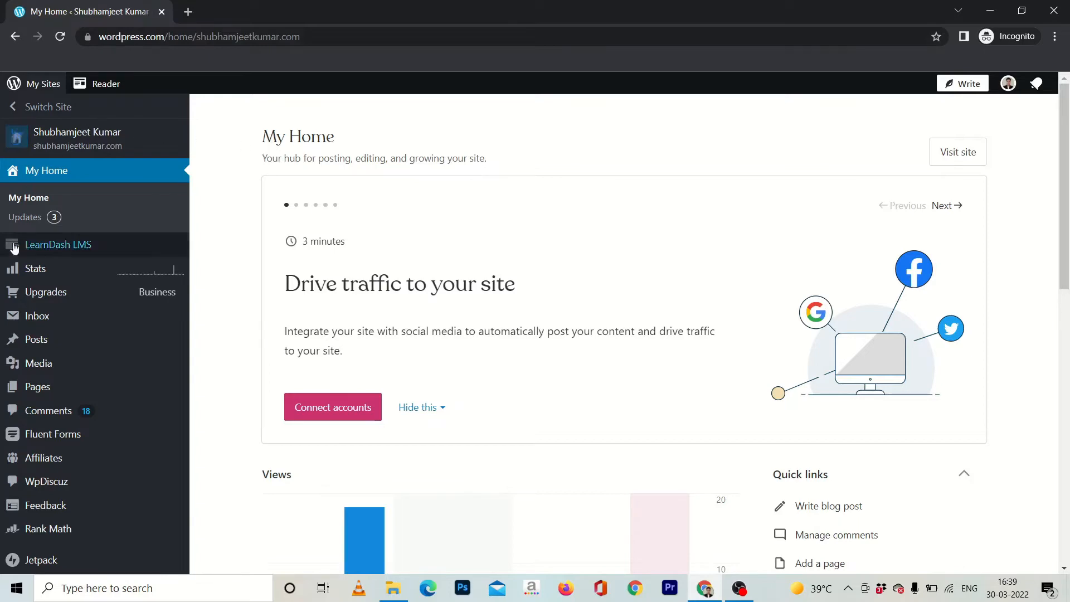
# Open the page for adding new plugins to the site.
pyautogui.scroll(-5, 112, 334)
pyautogui.scroll(-4, 109, 390)
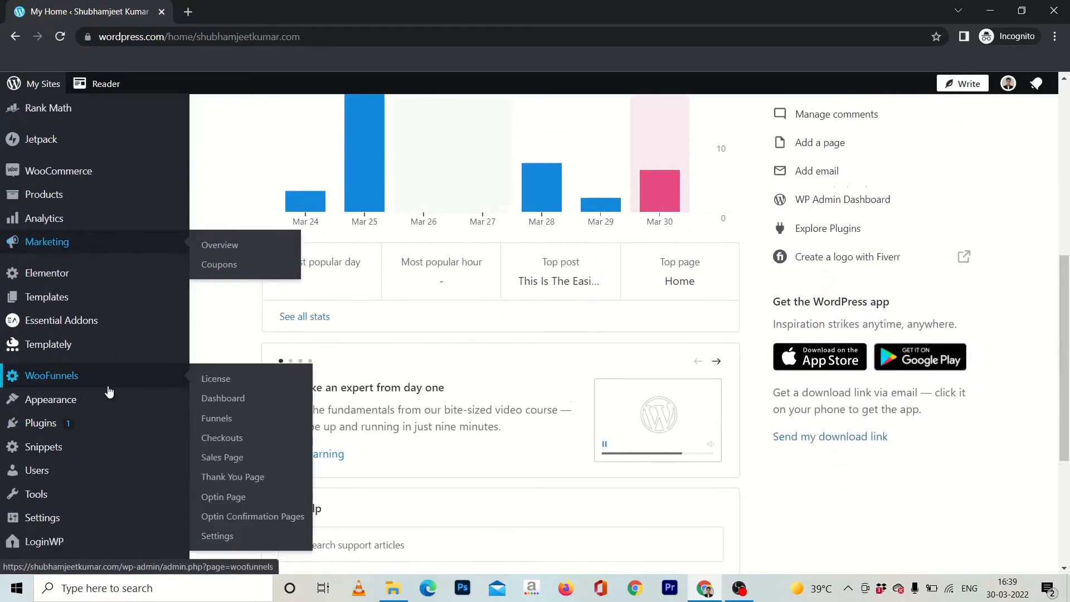
pyautogui.moveTo(50, 374)
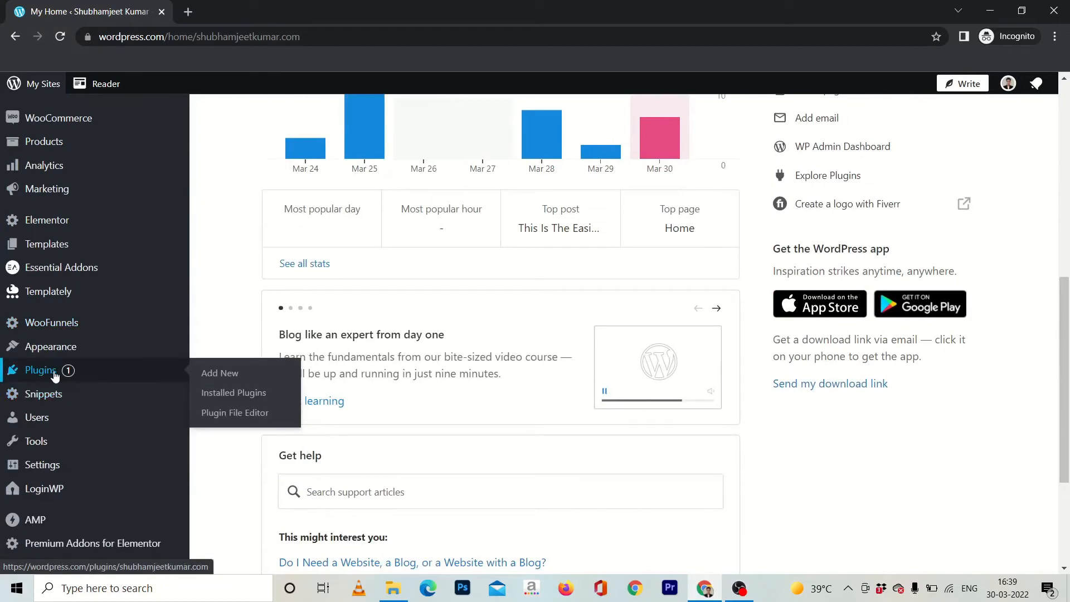
pyautogui.click(219, 373)
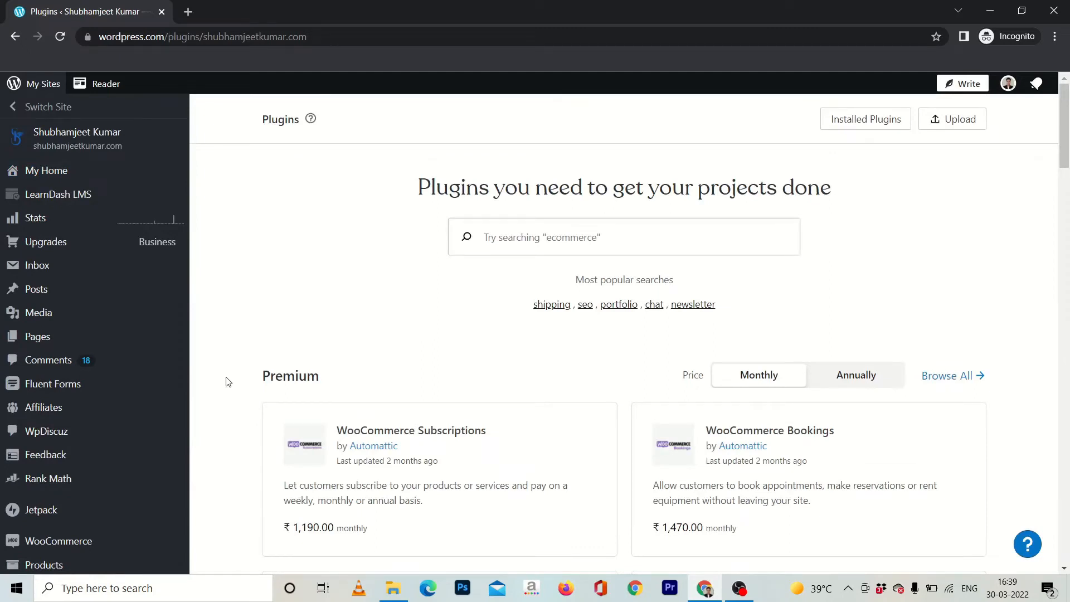
# Search the plugins for "cartflows", then install and activate Funnel Builder by CartFlows.
pyautogui.click(569, 241)
pyautogui.write('cartflows')
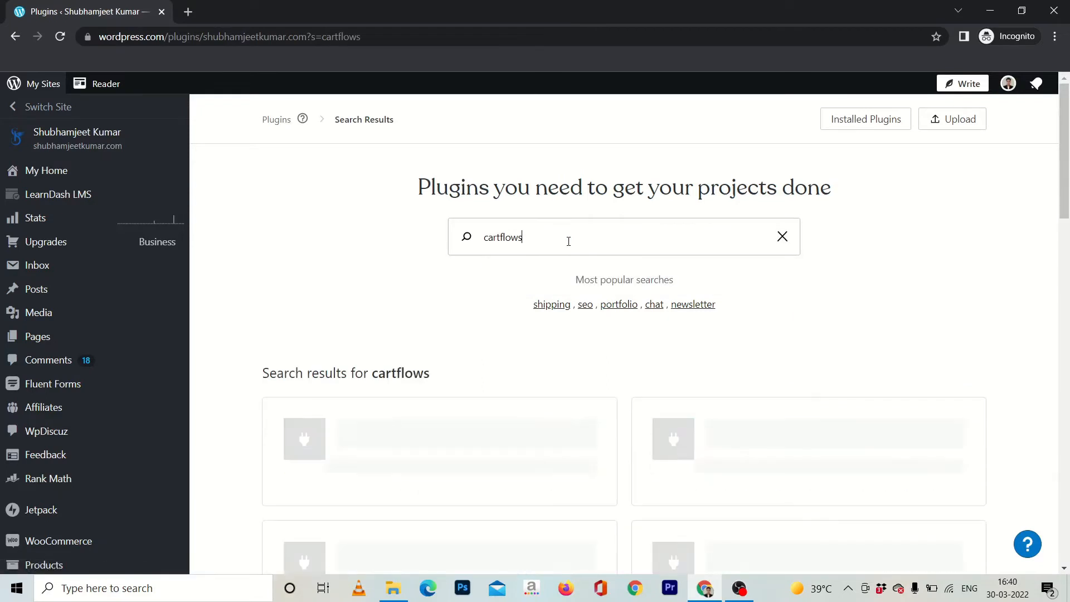
pyautogui.scroll(-1, 414, 262)
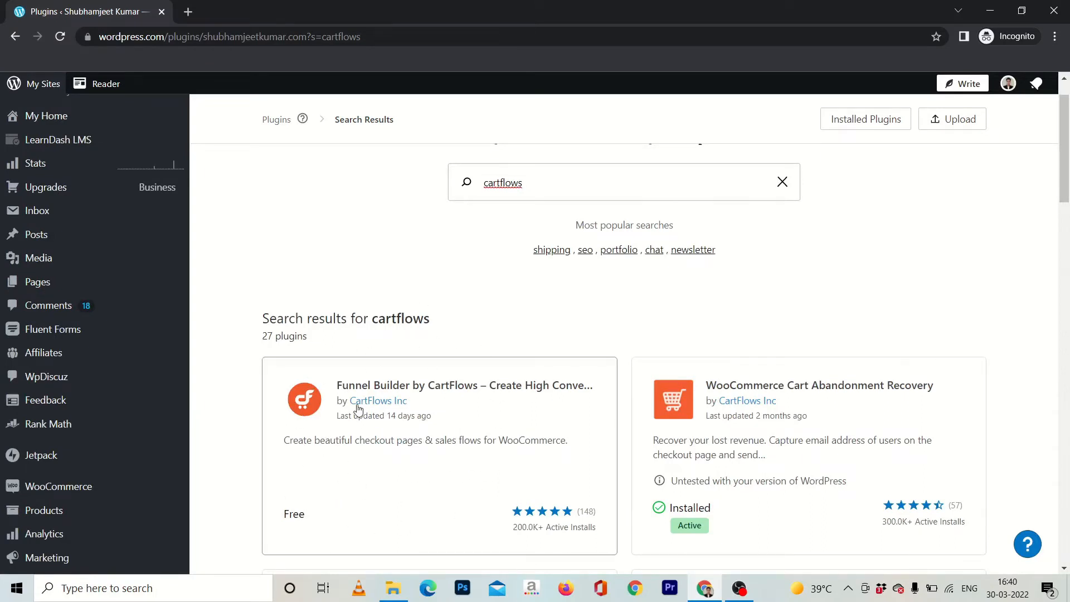
pyautogui.click(447, 393)
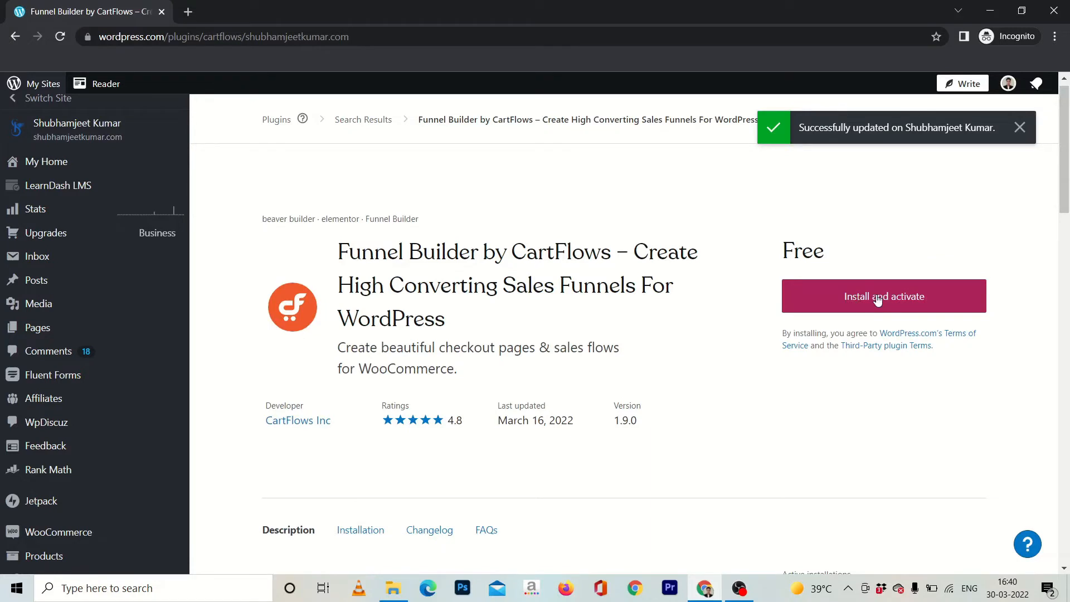
pyautogui.click(966, 296)
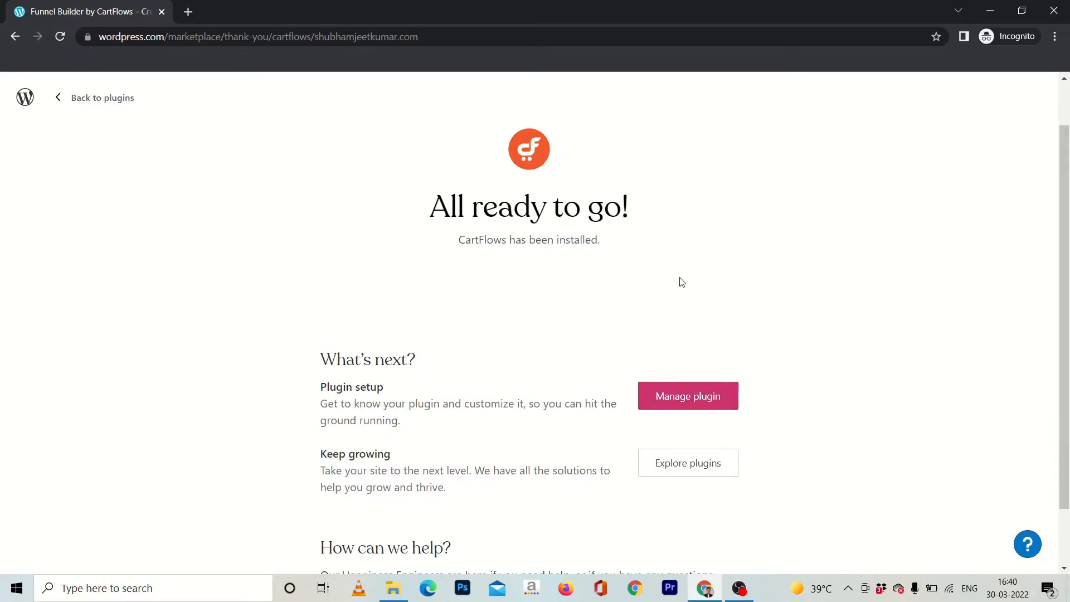
# Return to the plugins area, list the installed plugins and open the settings of CartFlows.
pyautogui.click(89, 100)
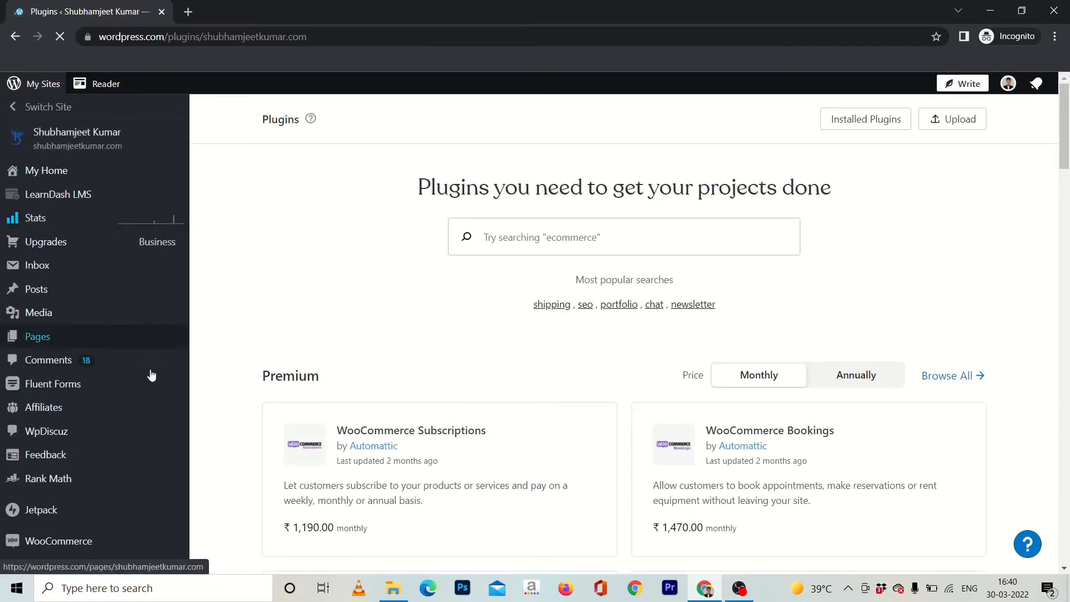
pyautogui.moveTo(150, 380)
pyautogui.scroll(-6, 114, 381)
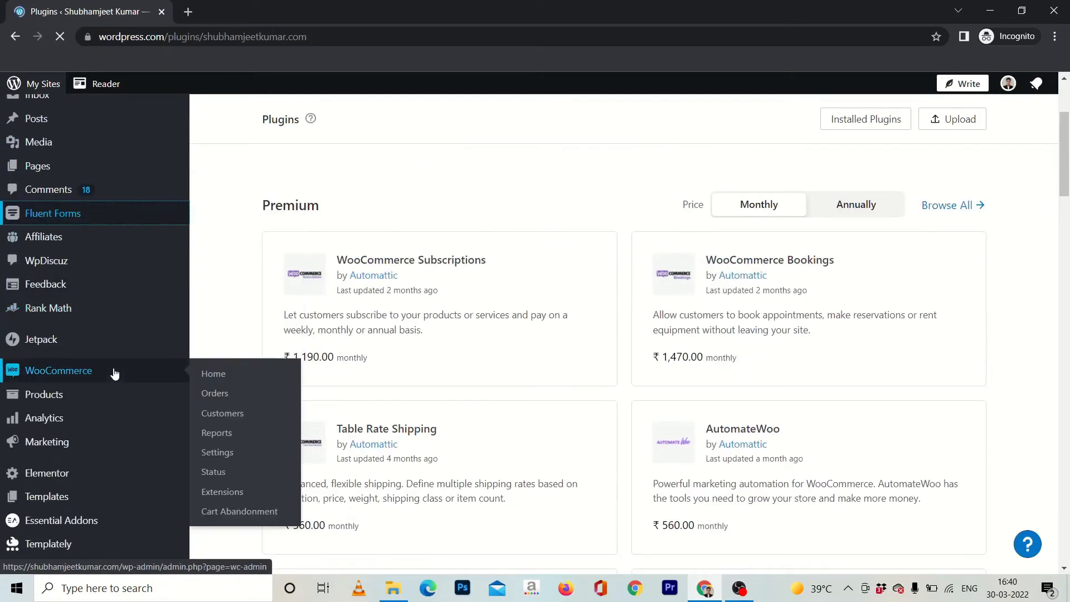
pyautogui.scroll(-2, 114, 374)
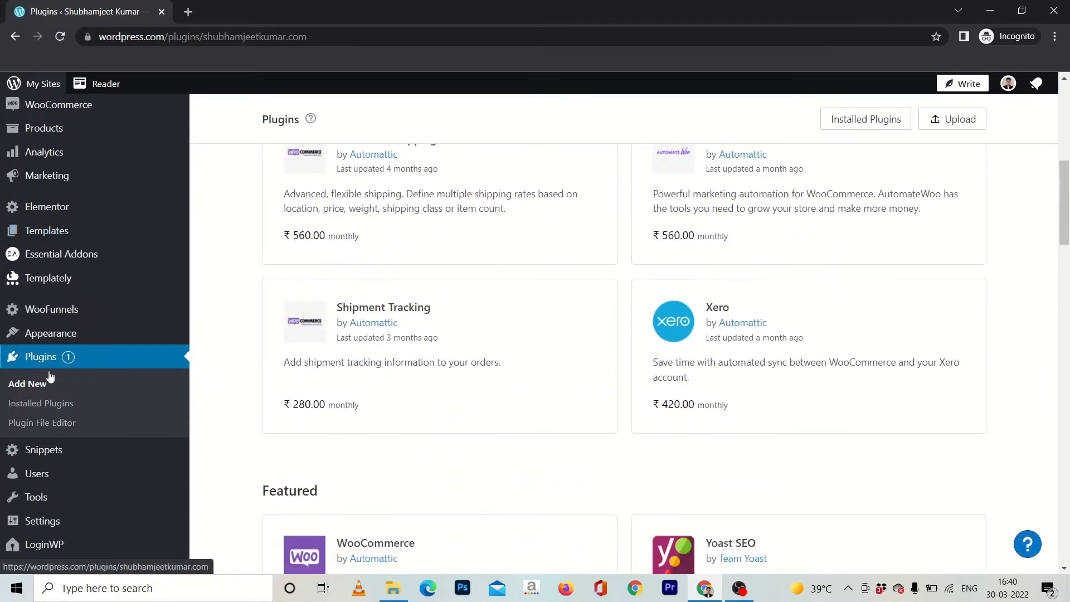
pyautogui.click(49, 405)
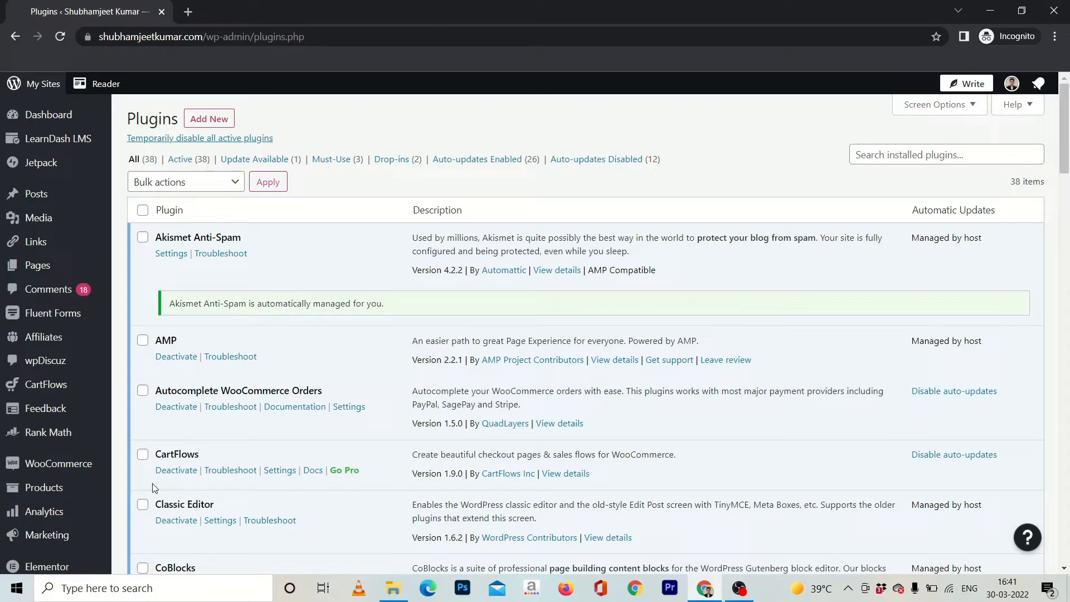
pyautogui.click(282, 476)
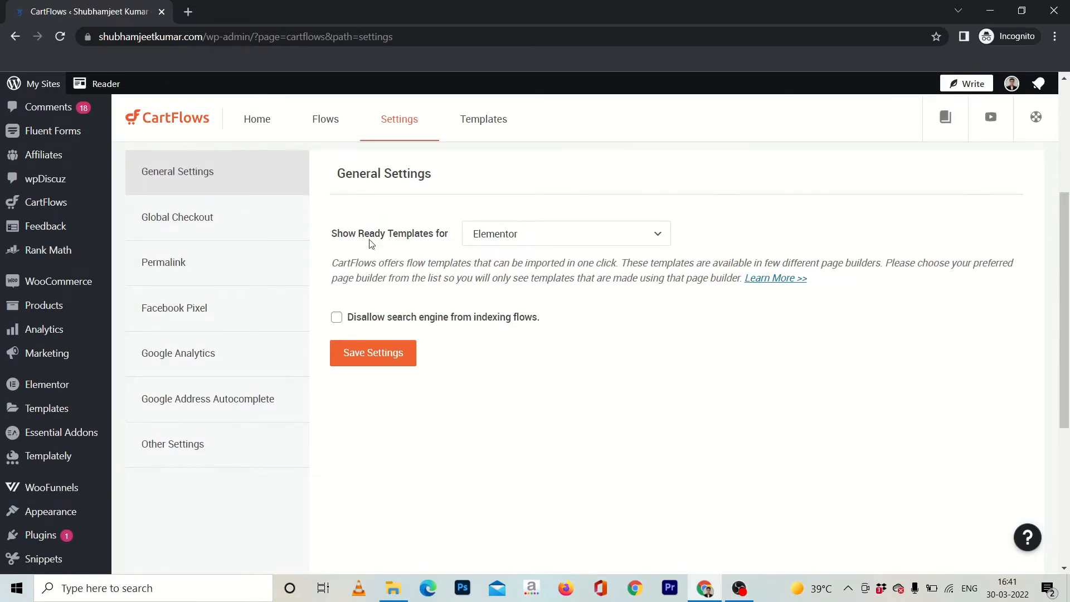
# Choose Elementor as the page builder for CartFlows ready templates and save the general settings.
pyautogui.click(566, 244)
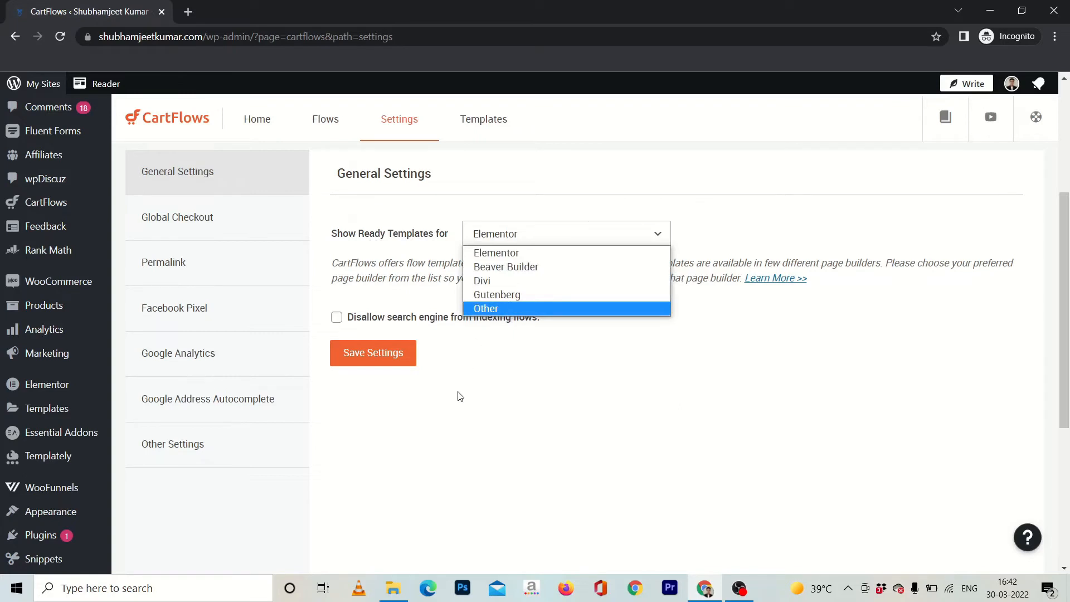
pyautogui.click(485, 259)
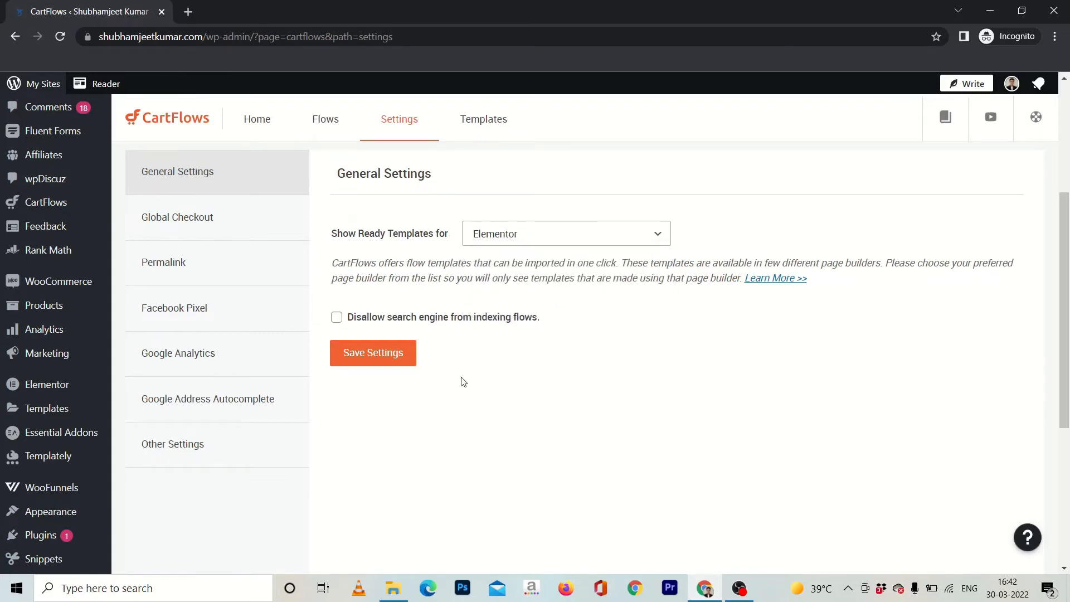
pyautogui.click(382, 361)
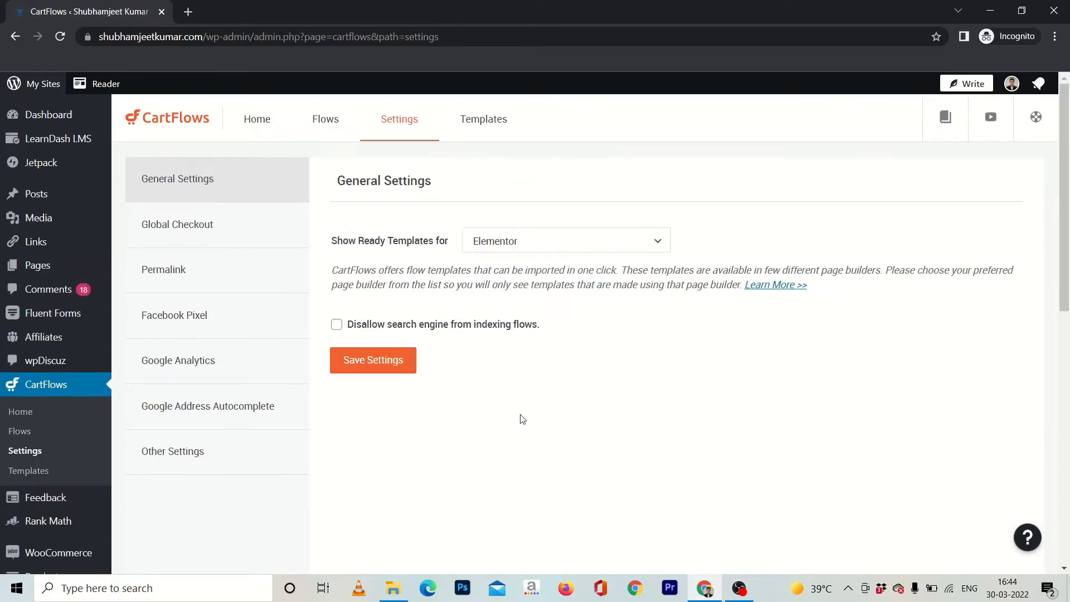
# Open the CartFlows flow template library and look through the available free and Pro templates.
pyautogui.click(484, 132)
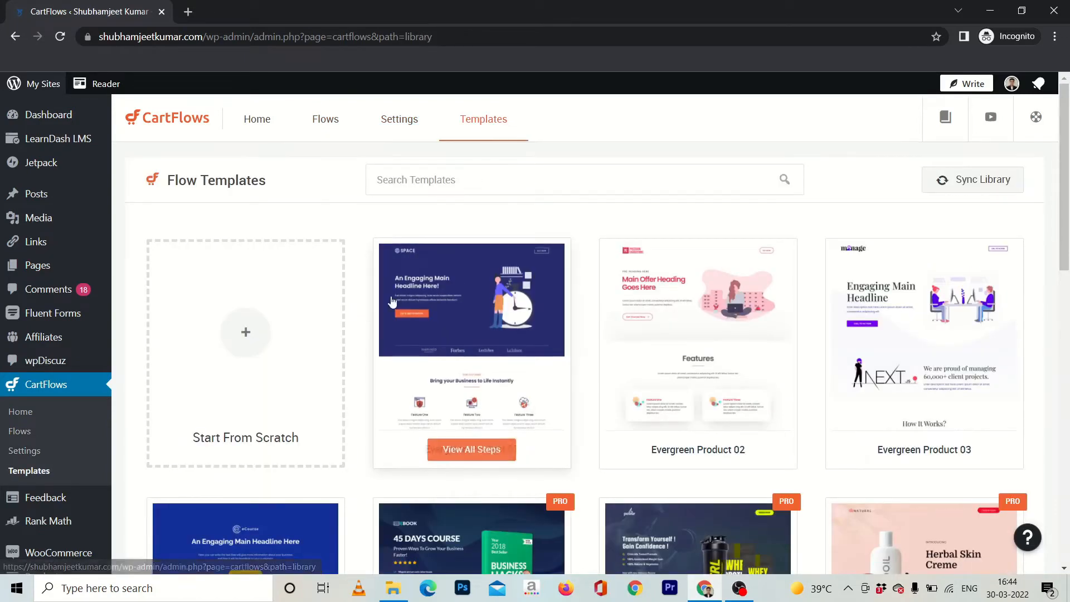
pyautogui.scroll(-2, 350, 341)
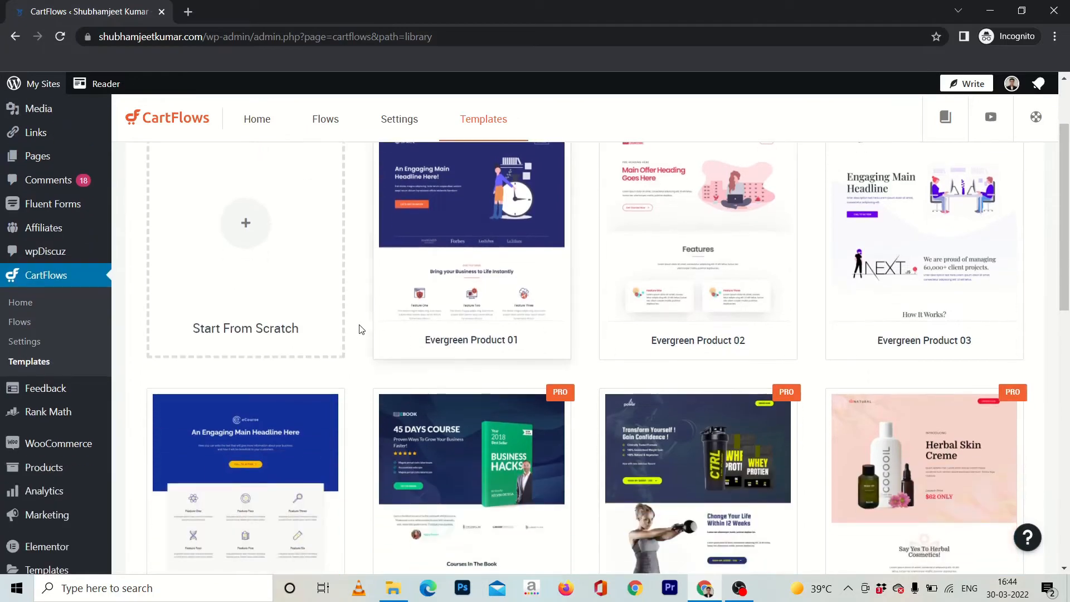
pyautogui.scroll(-4, 361, 329)
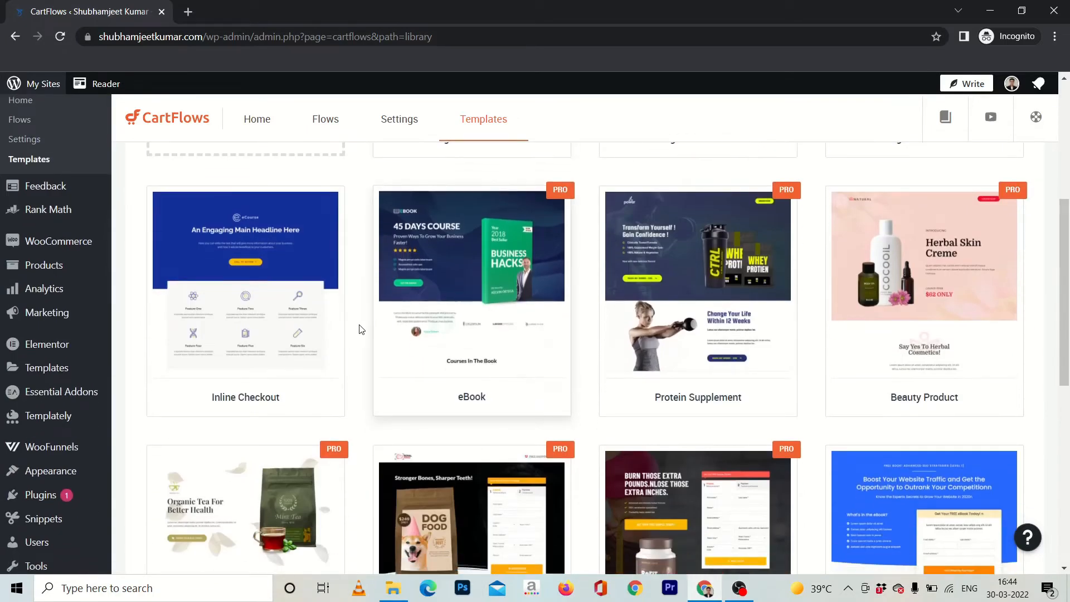
pyautogui.scroll(4, 360, 332)
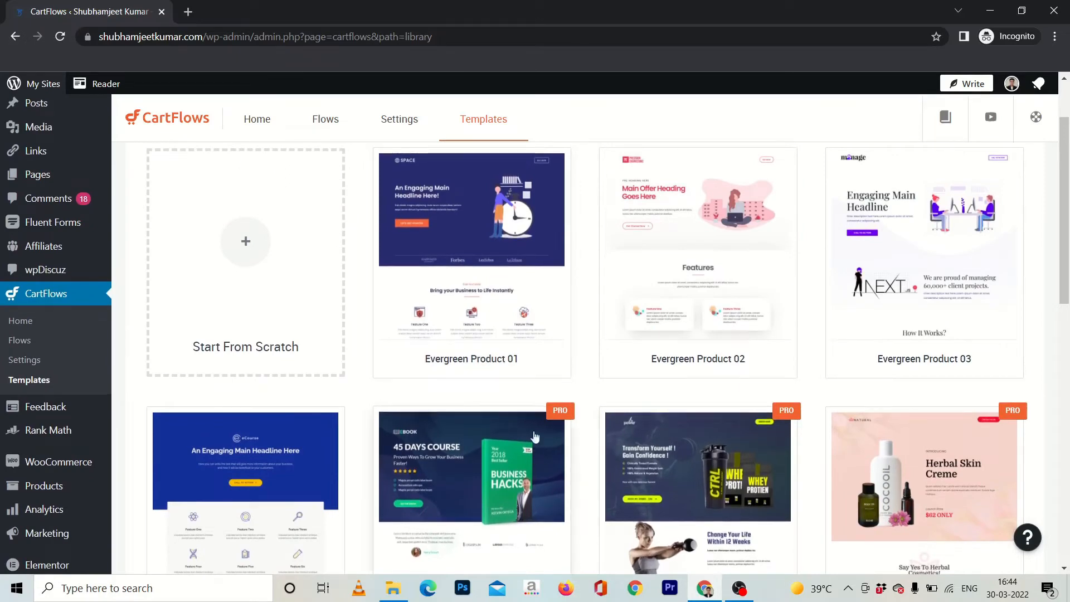
pyautogui.scroll(-1, 586, 422)
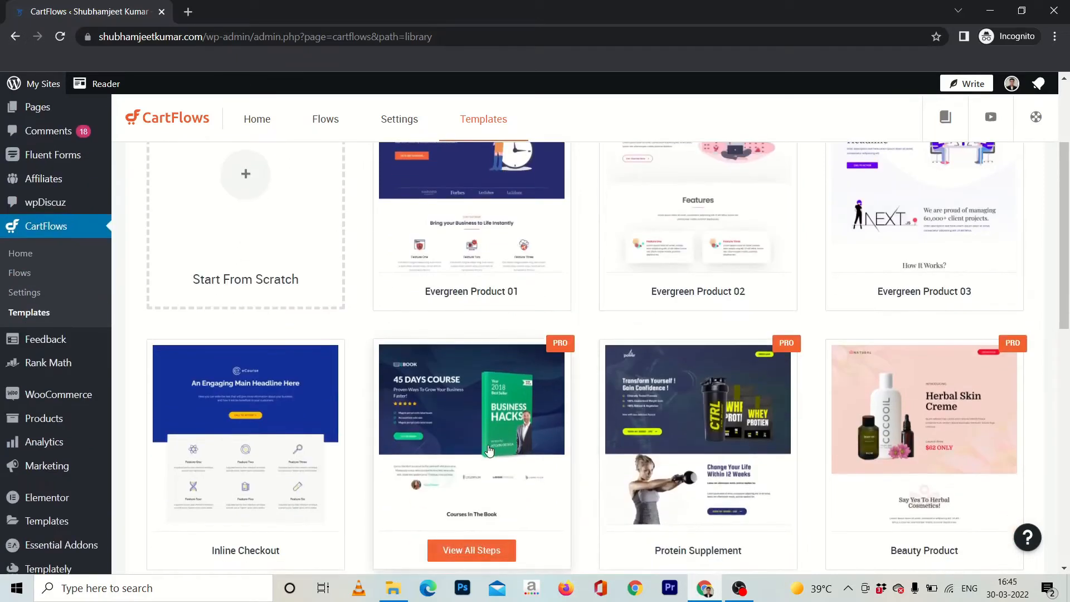
pyautogui.scroll(-8, 577, 427)
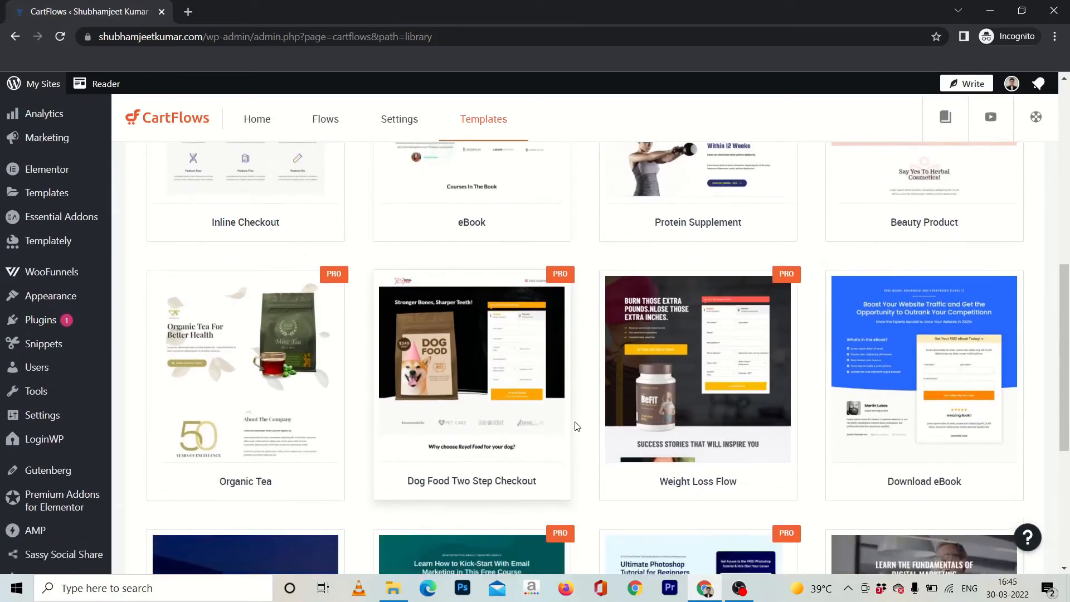
pyautogui.scroll(-2, 577, 427)
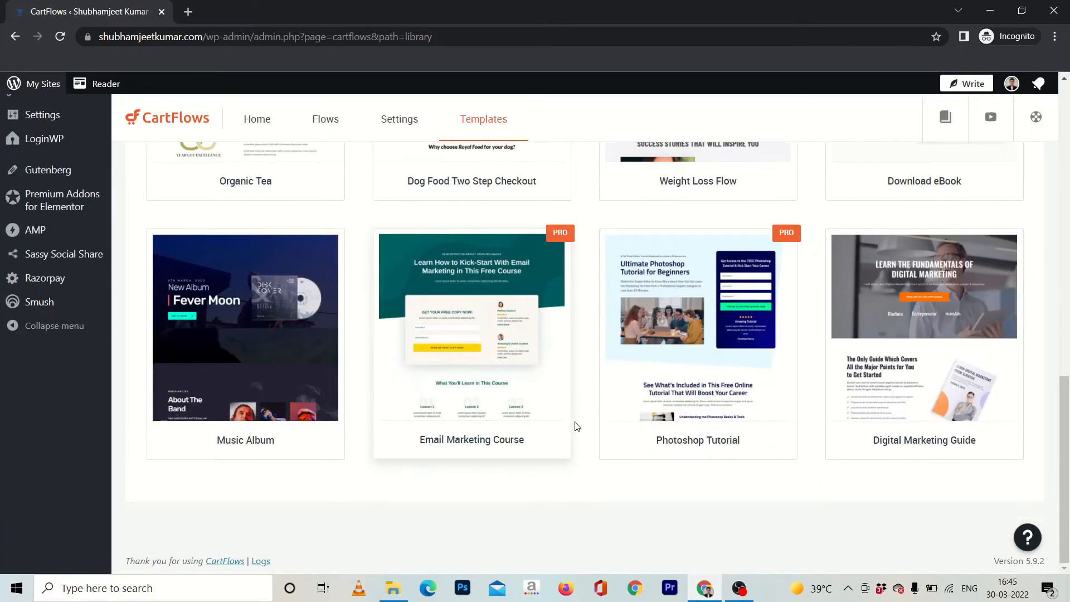
pyautogui.scroll(12, 576, 427)
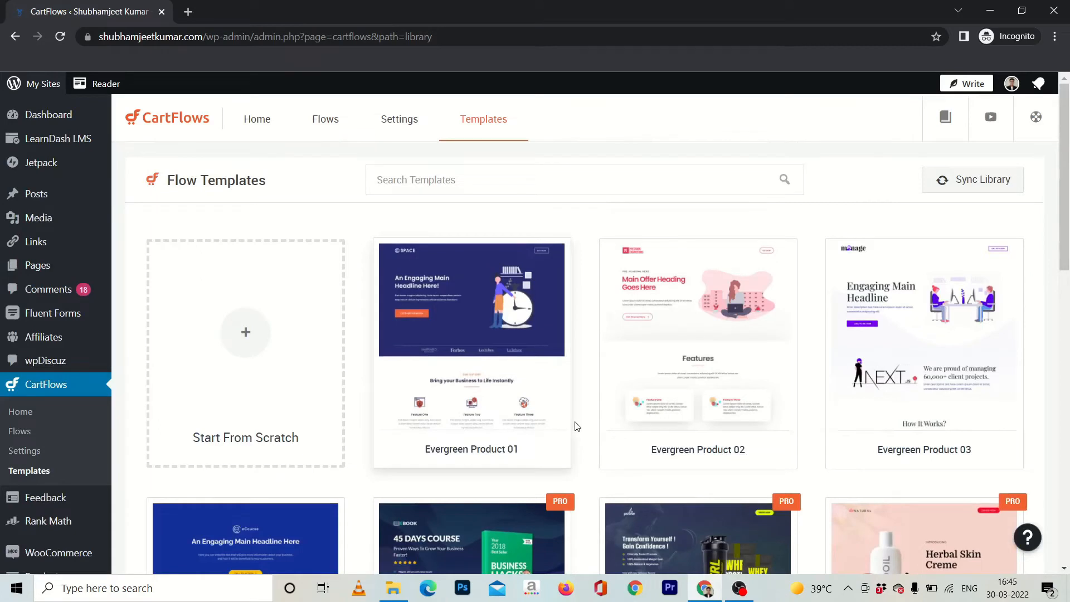
# Open the Evergreen Product 01 template and examine its landing, checkout and thank you pages.
pyautogui.moveTo(456, 341)
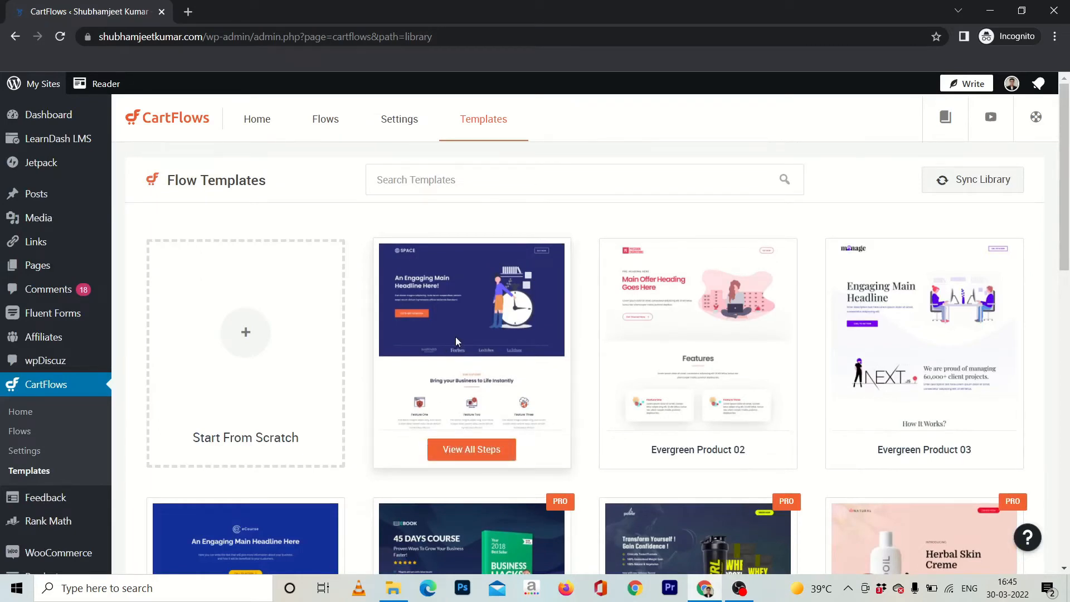
pyautogui.click(455, 338)
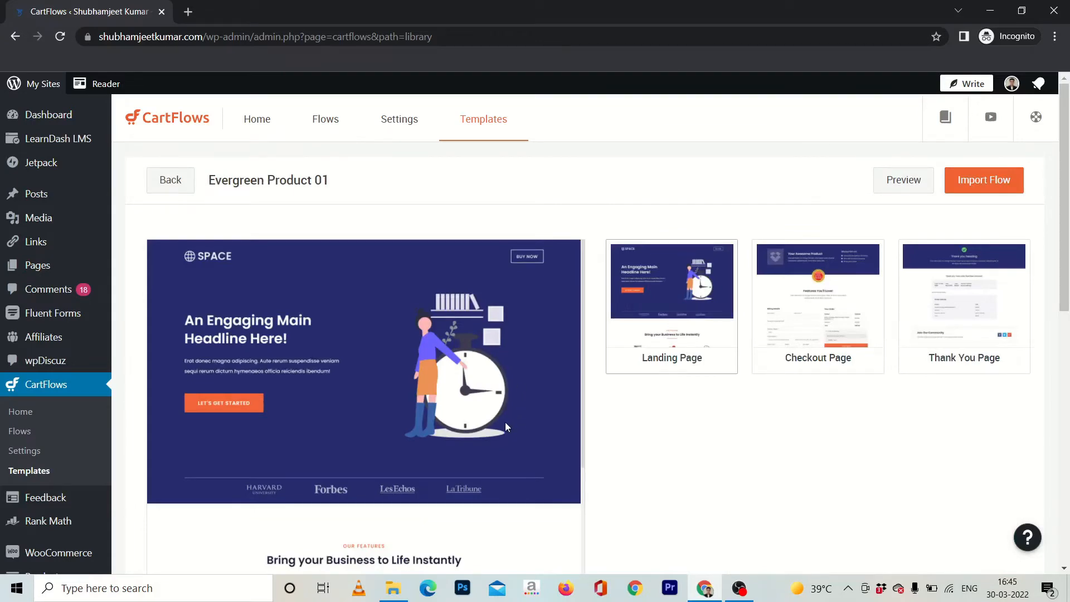
pyautogui.scroll(-6, 561, 430)
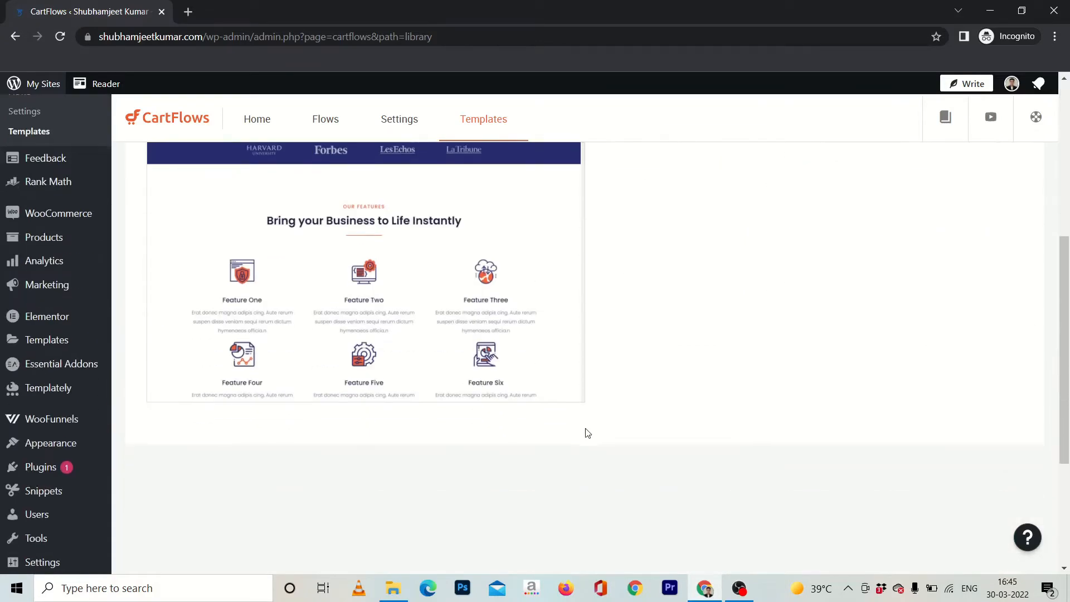
pyautogui.scroll(2, 511, 416)
pyautogui.scroll(4, 511, 416)
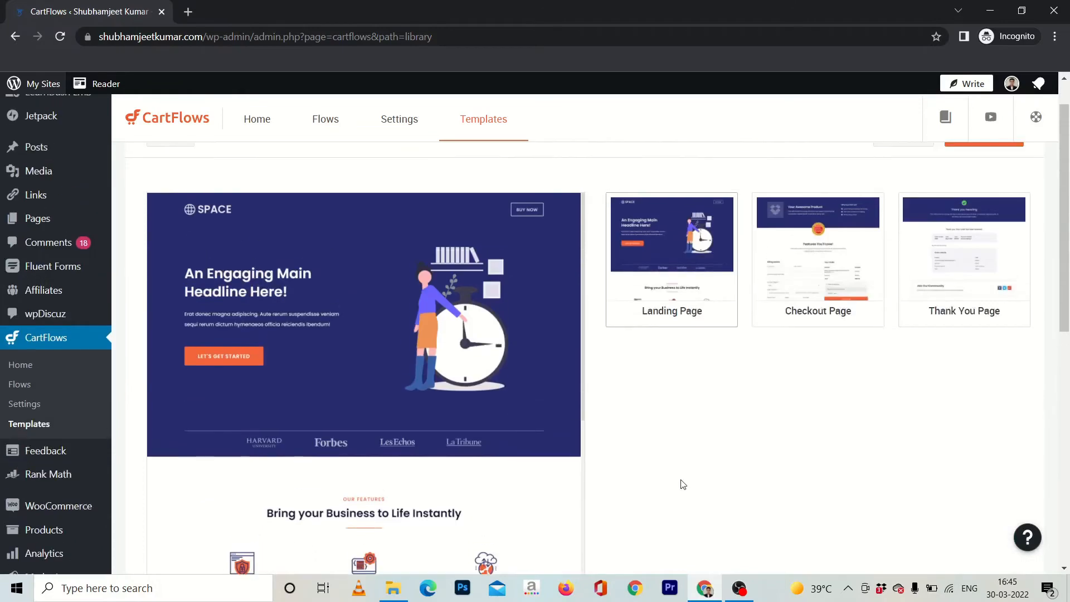
pyautogui.scroll(1, 683, 485)
pyautogui.click(801, 356)
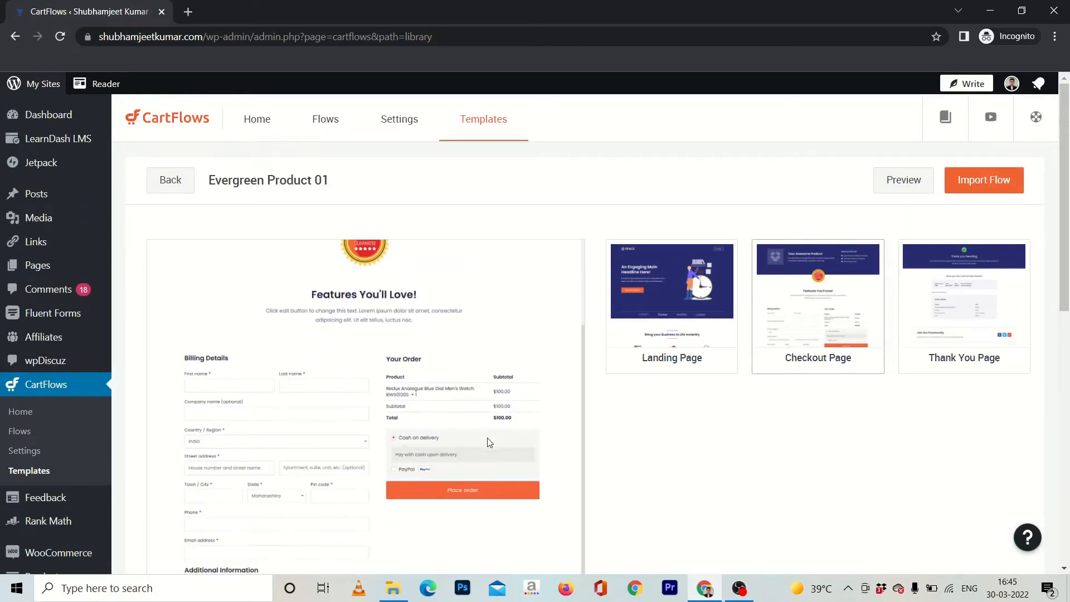
pyautogui.scroll(3, 488, 439)
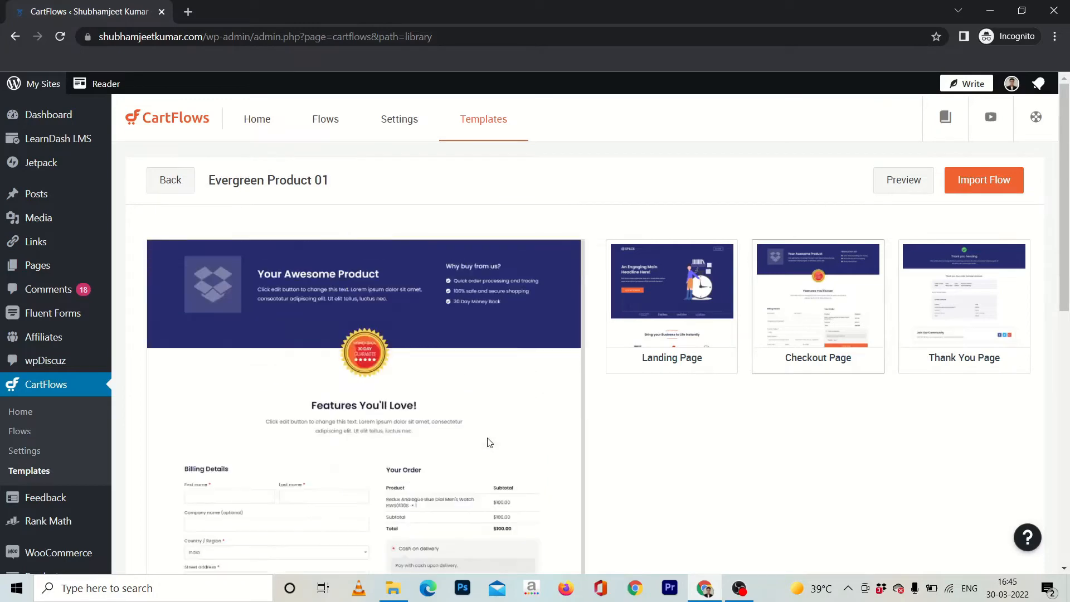
pyautogui.click(941, 338)
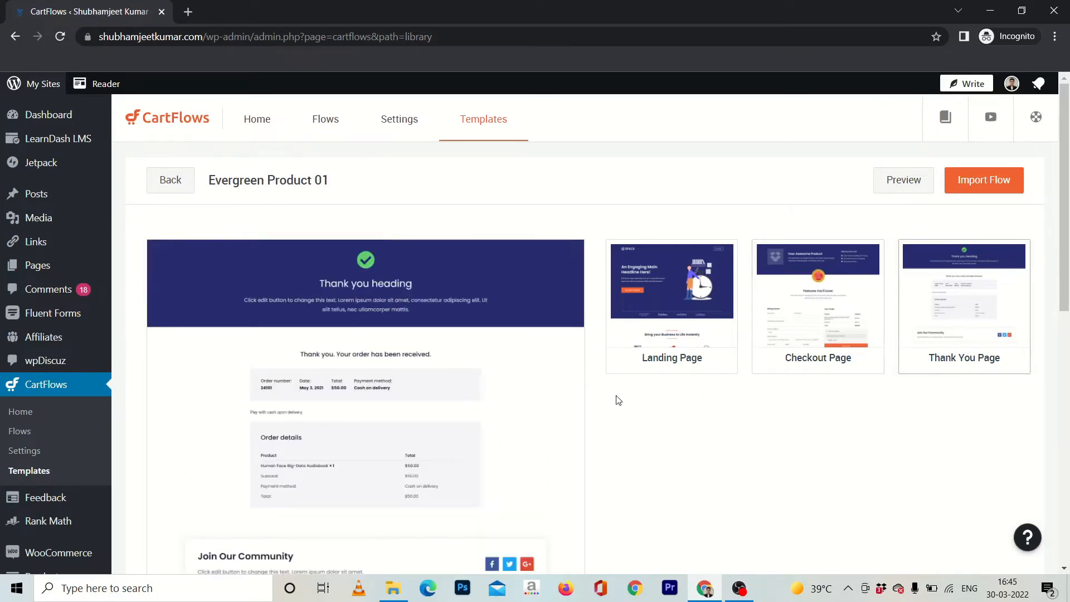
pyautogui.scroll(-3, 574, 411)
pyautogui.scroll(3, 574, 411)
# Import the Evergreen Product 01 flow under the name Sample Funnel.
pyautogui.click(986, 178)
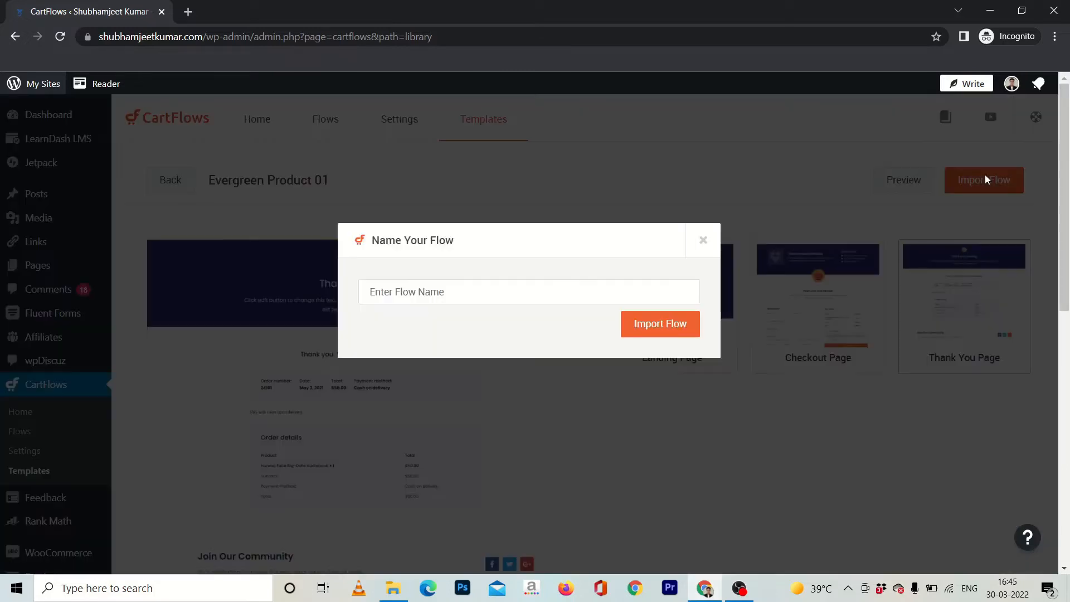
pyautogui.click(498, 290)
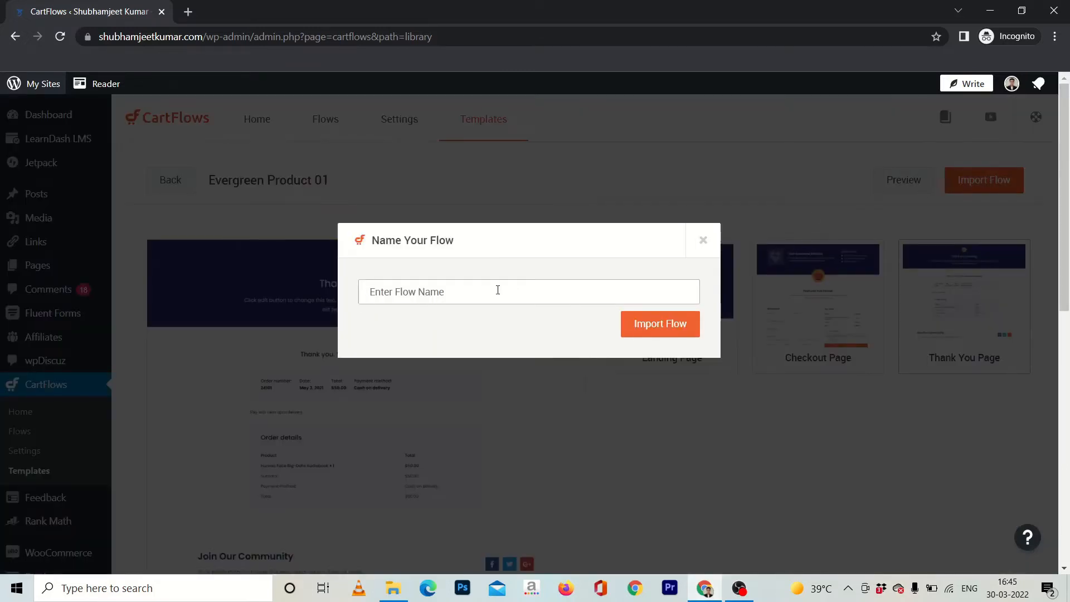
pyautogui.write('Sample Funnel')
pyautogui.click(658, 329)
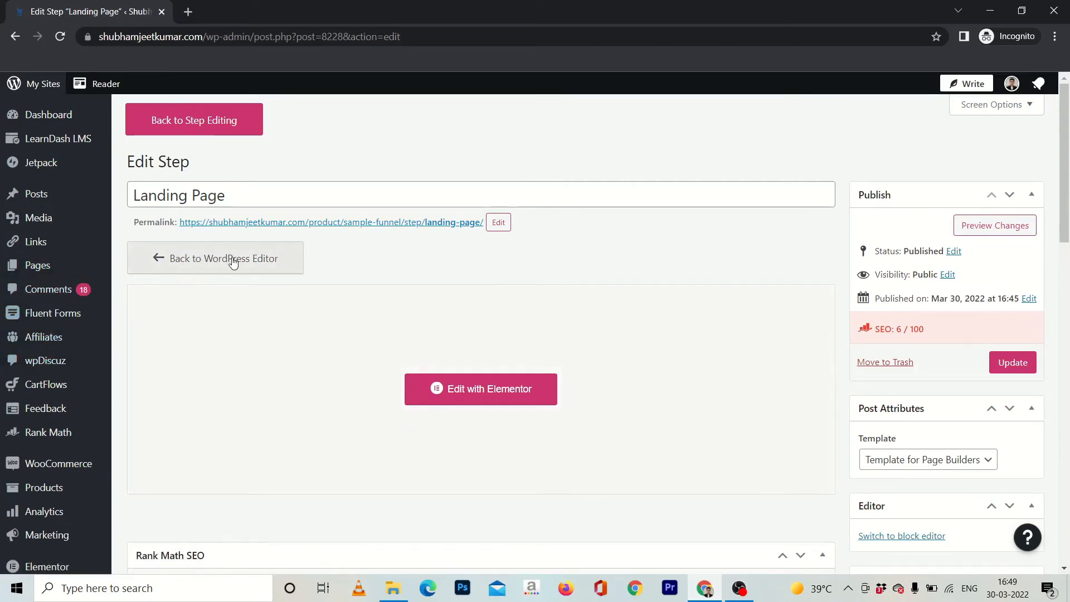
# Switch the Landing Page step from Elementor back to the WordPress editor and change it to the block editor.
pyautogui.click(233, 261)
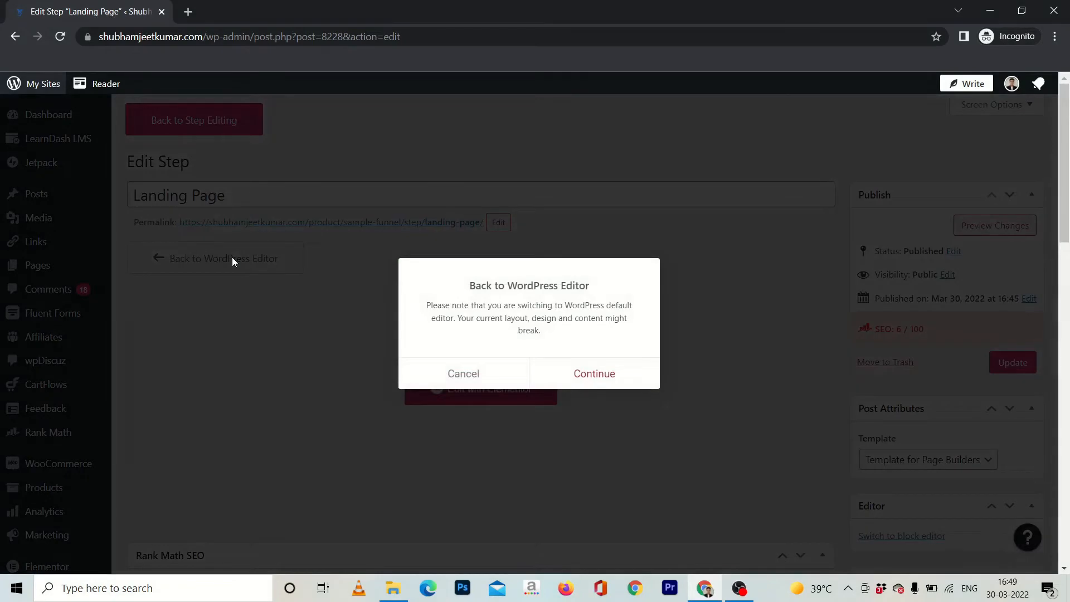
pyautogui.click(600, 381)
pyautogui.scroll(-3, 600, 375)
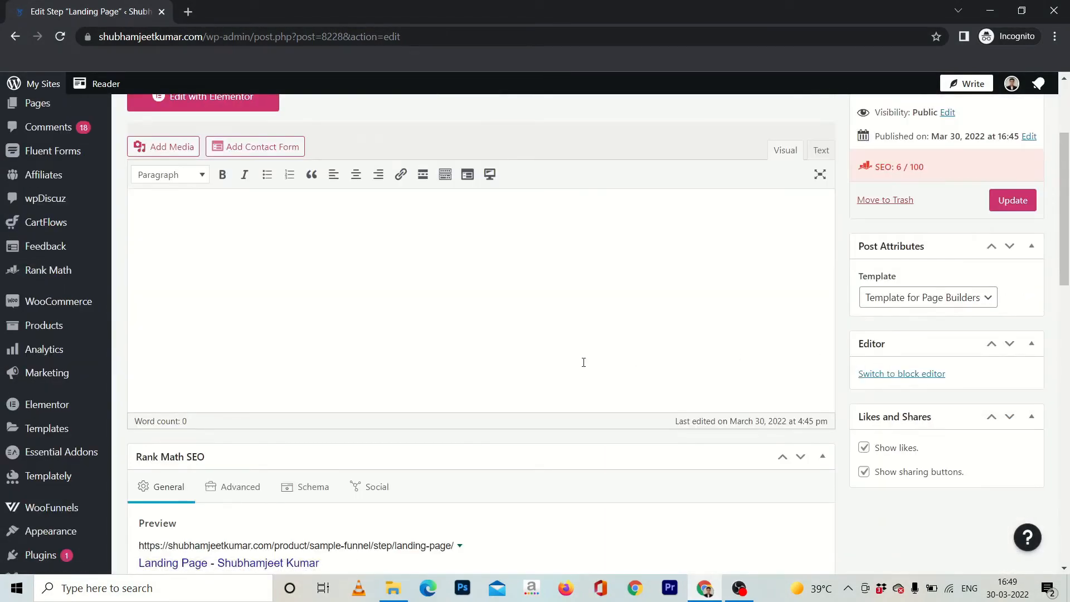
pyautogui.scroll(1, 584, 362)
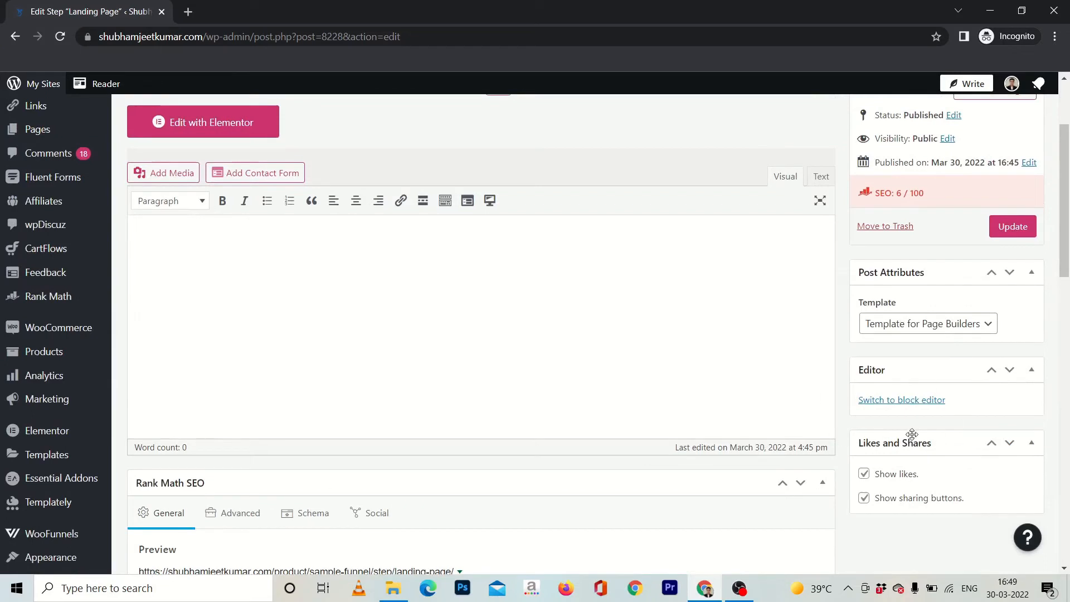
pyautogui.click(893, 402)
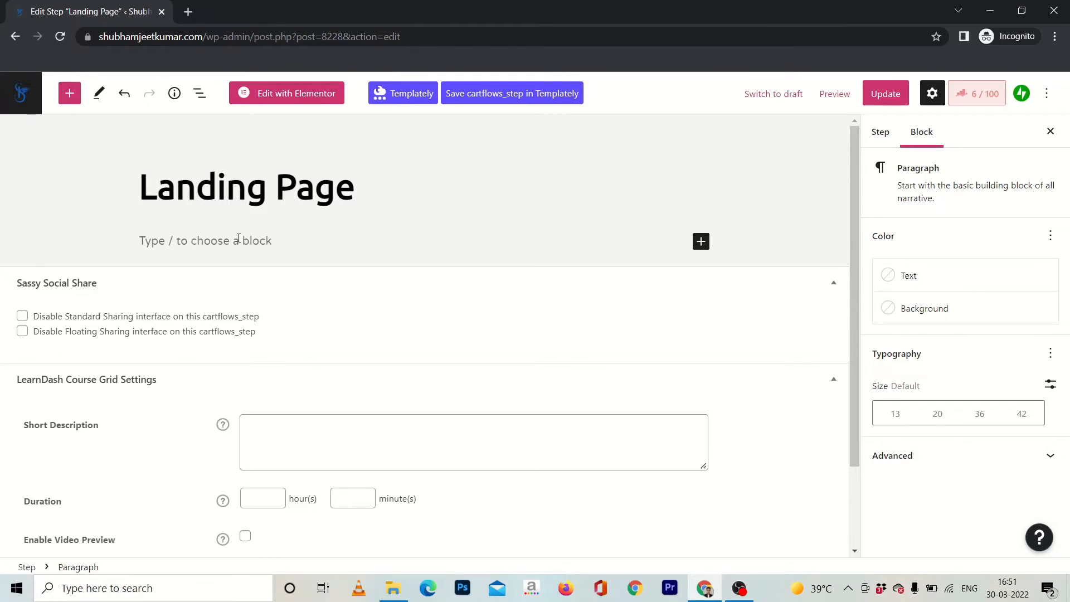
# Start the first paragraph under the Landing Page title with "Do you want to learn Affiliate Marketing in 6 steps?".
pyautogui.write('Do you wan')
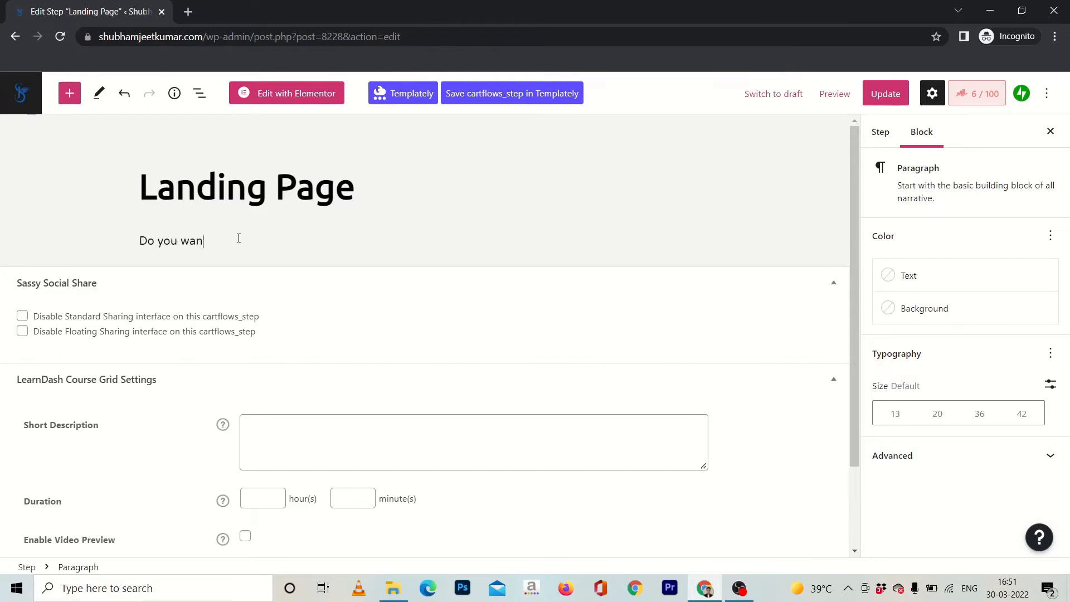
pyautogui.write('t to learn Affiliate Marketing in 6 steps?')
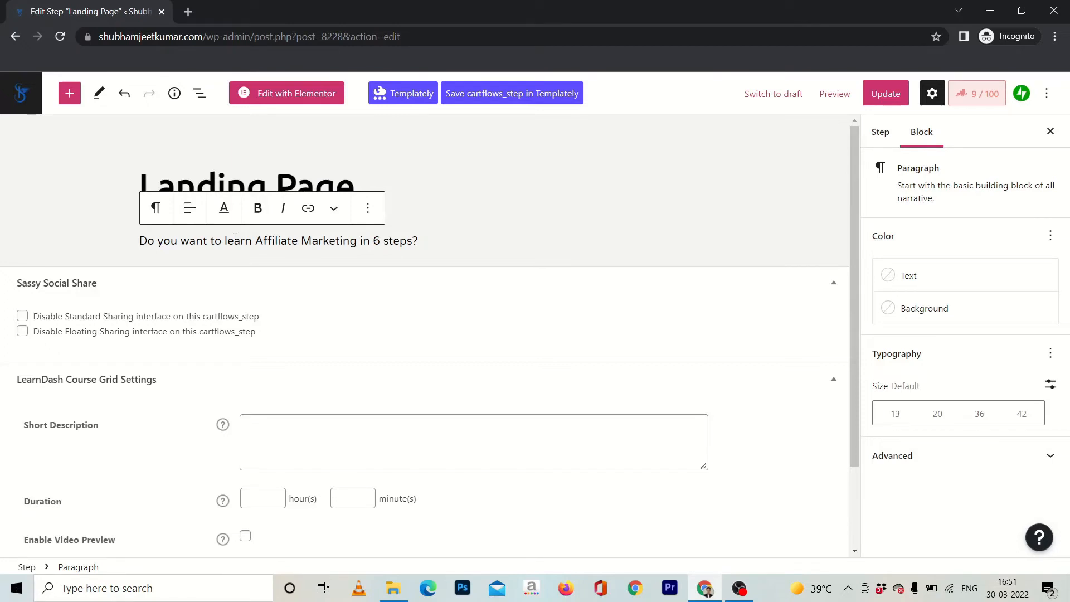
# Continue the paragraph with "I have created the course that will save your time and take you on the fast track.".
pyautogui.write('I have creat')
pyautogui.write('ed the course ')
pyautogui.write('that will sav')
pyautogui.write('e your time and')
pyautogui.write(' get yo')
pyautogui.hotkey('shift', 'Left')
pyautogui.hotkey('shift', 'Left')
pyautogui.hotkey('ctrl', 'shift', 'Left')
pyautogui.write('take you o')
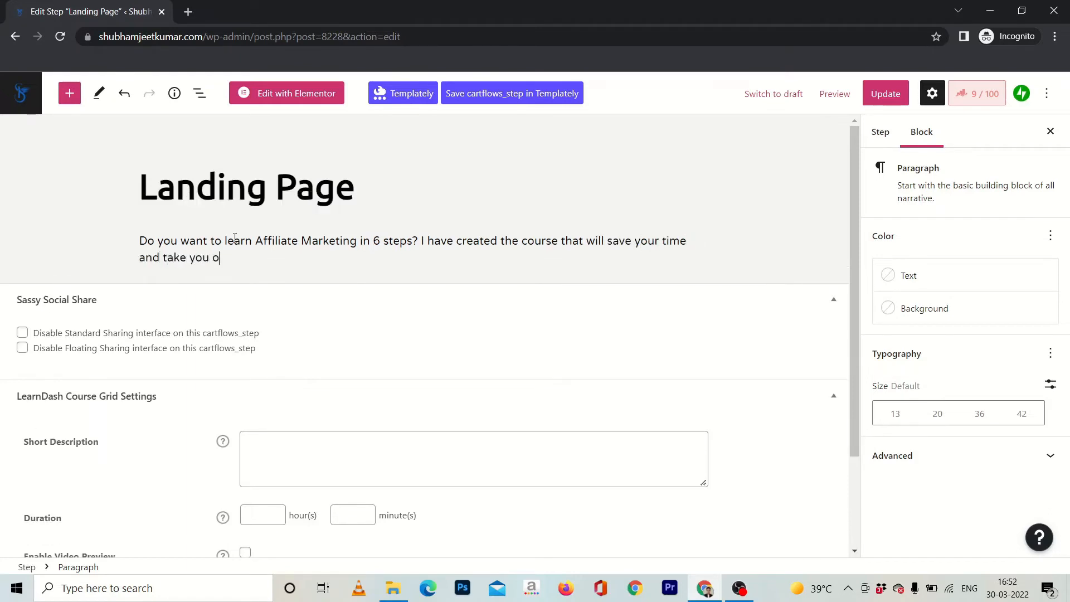
pyautogui.write('n the fast track.')
pyautogui.click(496, 322)
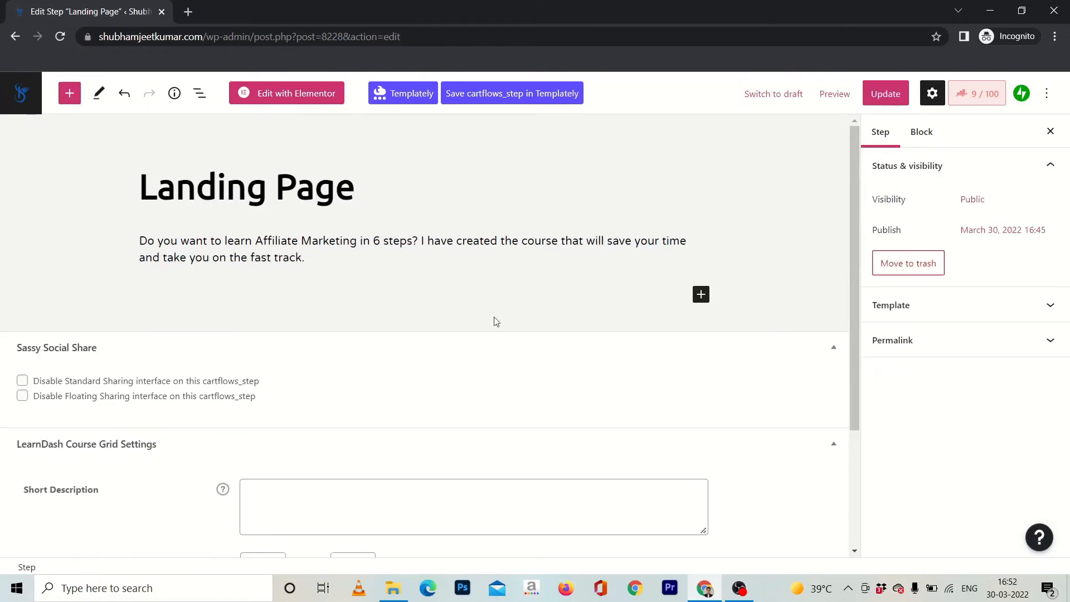
# Insert a Buttons block below the paragraph and justify its items to the center.
pyautogui.click(701, 296)
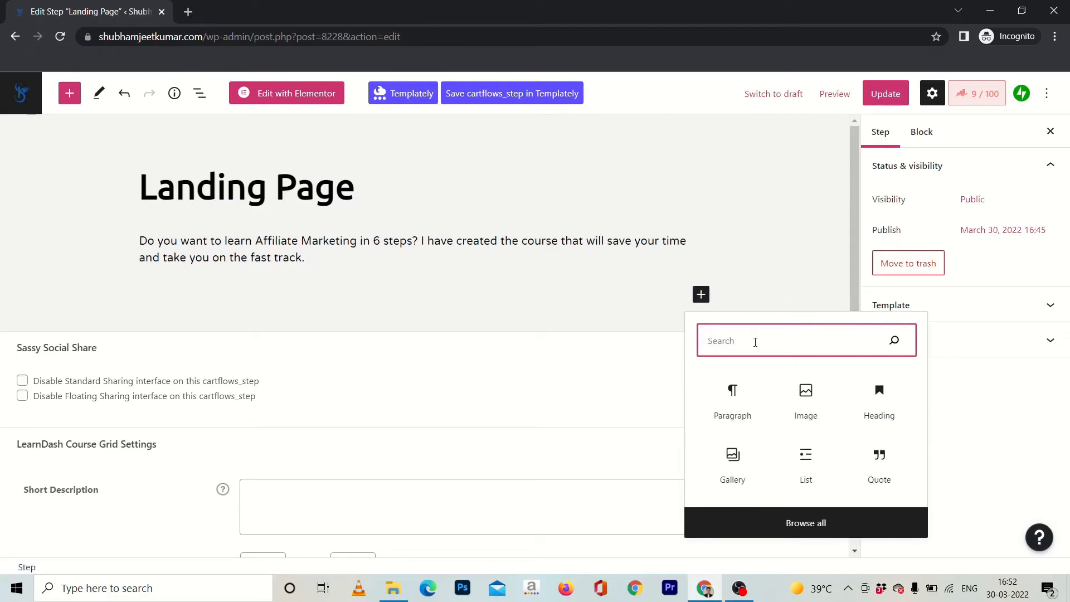
pyautogui.click(701, 296)
pyautogui.click(702, 298)
pyautogui.write('button')
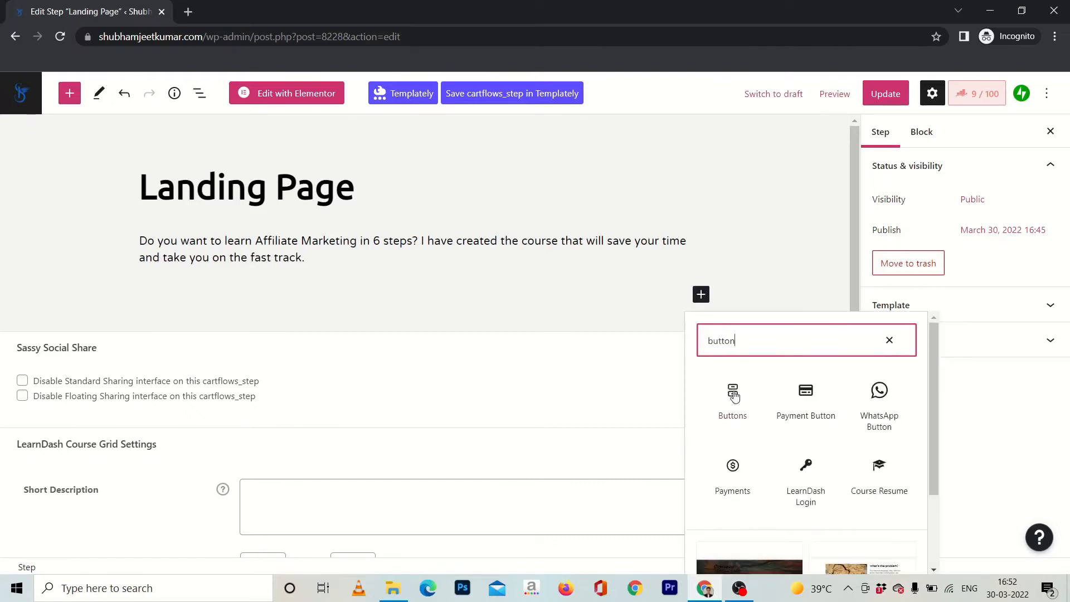
pyautogui.click(720, 405)
pyautogui.click(721, 405)
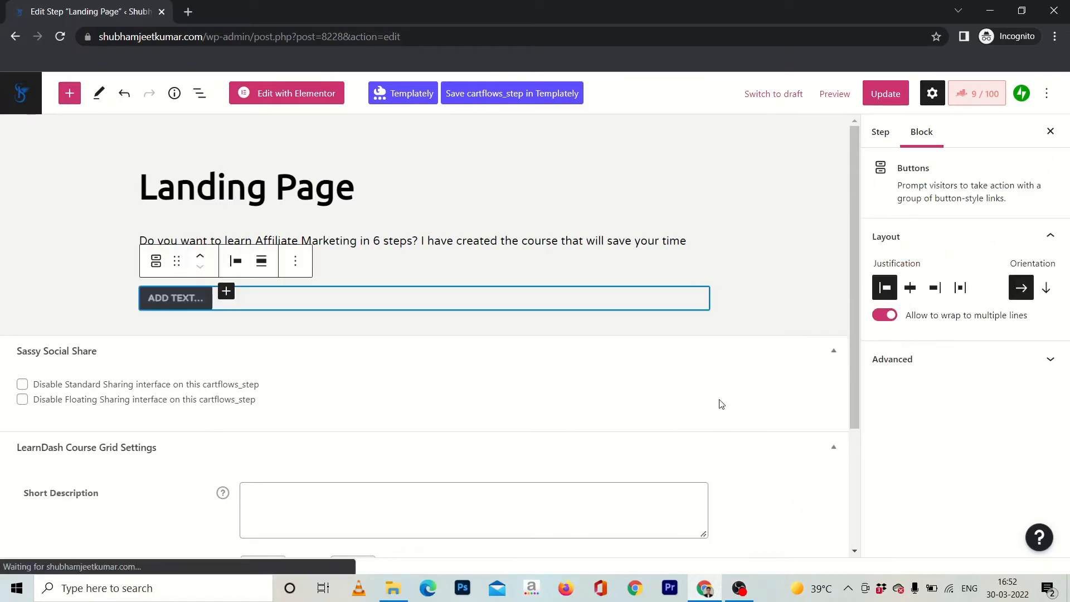
pyautogui.click(237, 262)
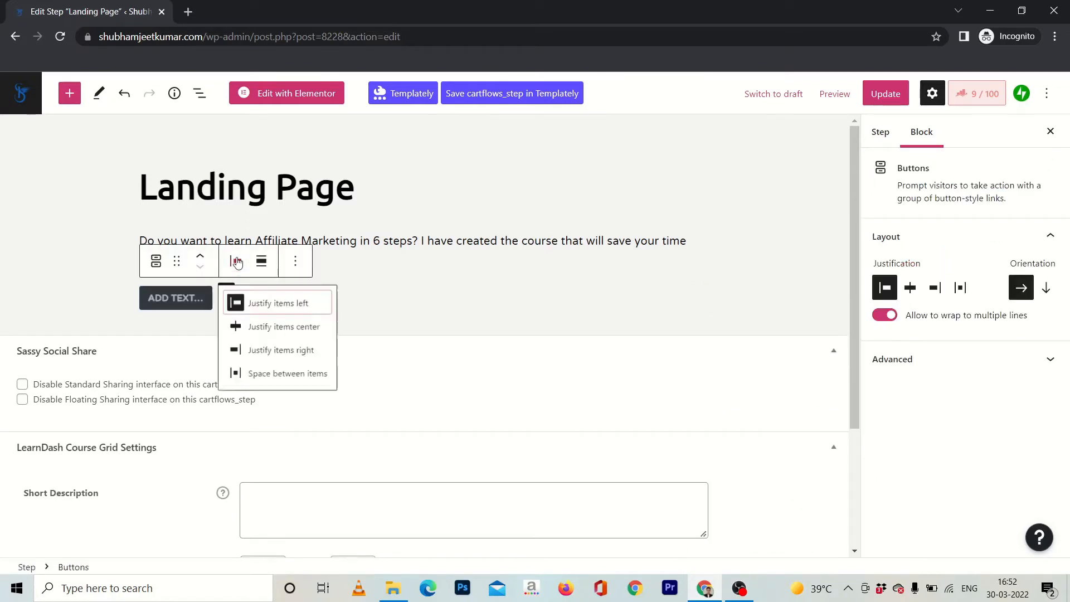
pyautogui.click(267, 329)
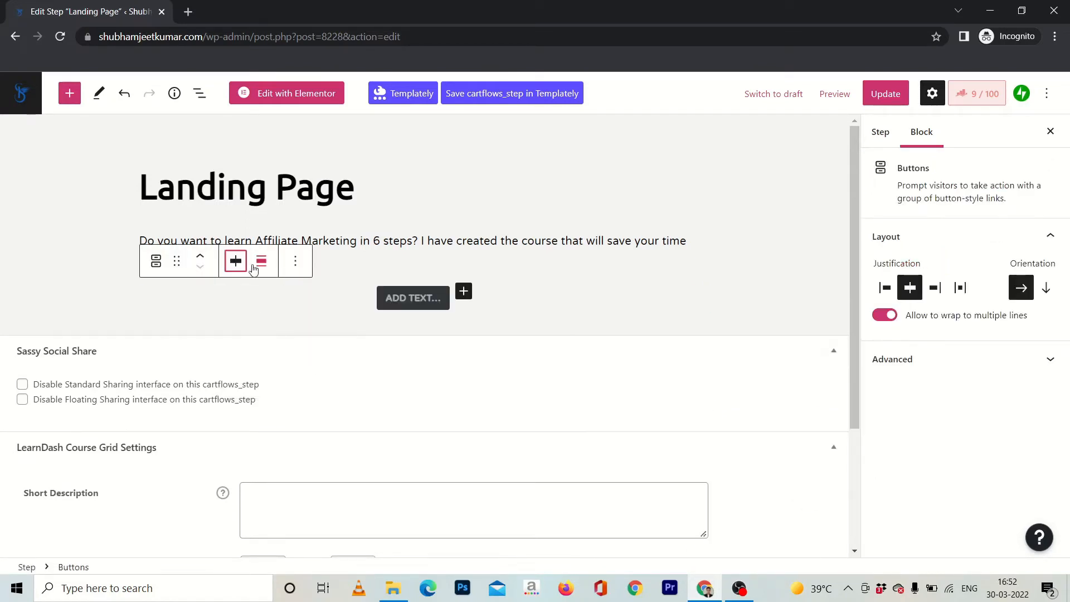
# Label the button "GO TO THE CHECKOUT PAGE!" and save the page.
pyautogui.click(413, 303)
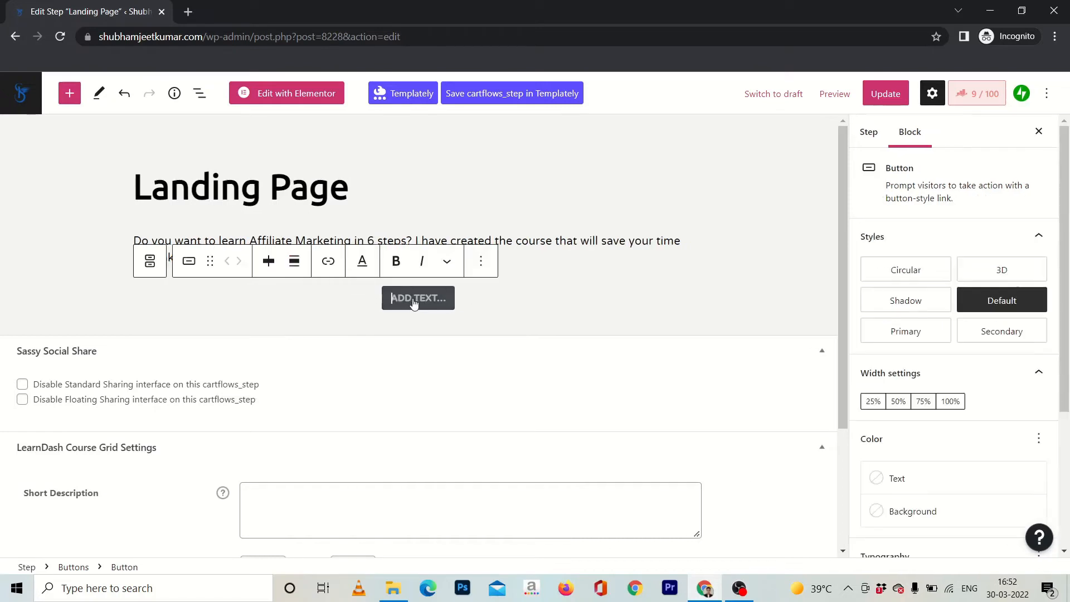
pyautogui.write('GO')
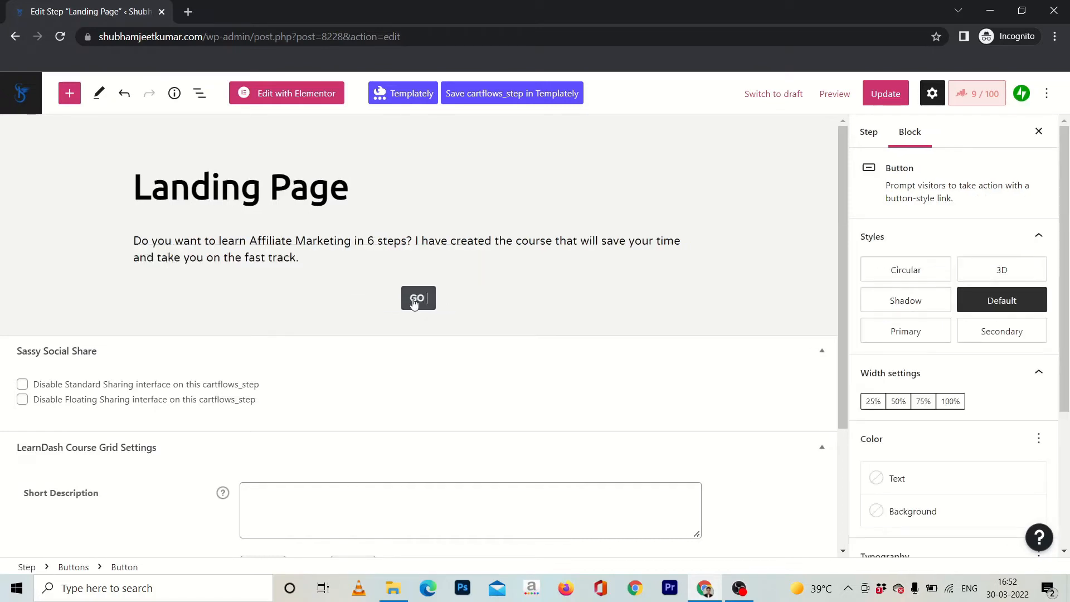
pyautogui.write(' TO THE CHECKOUT PAGE!')
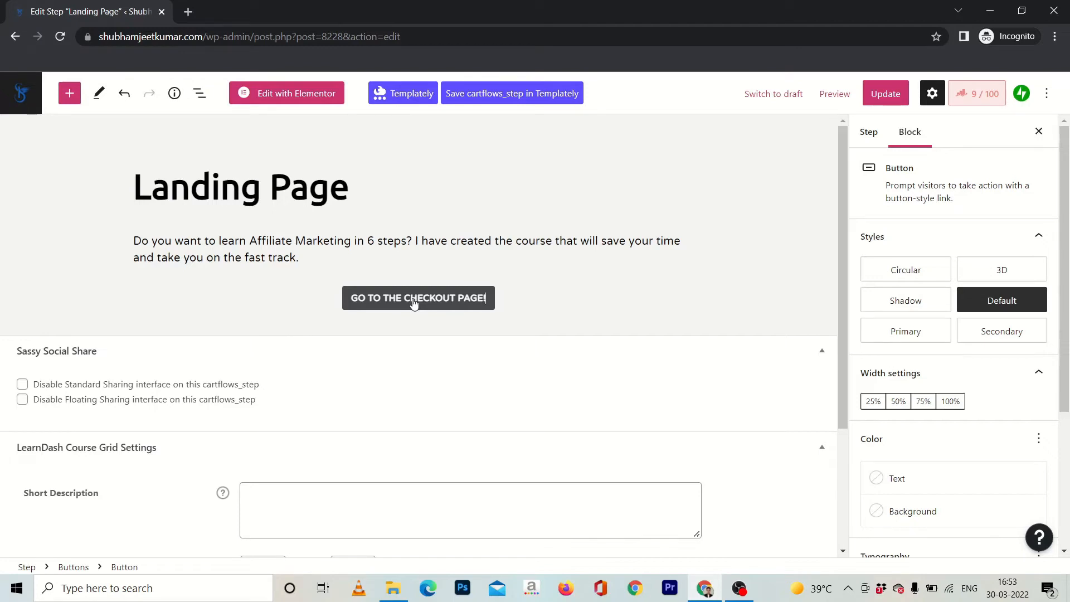
pyautogui.hotkey('ctrl', 's')
# Apply the 3D style to the checkout button and set its width to 100%.
pyautogui.click(1024, 267)
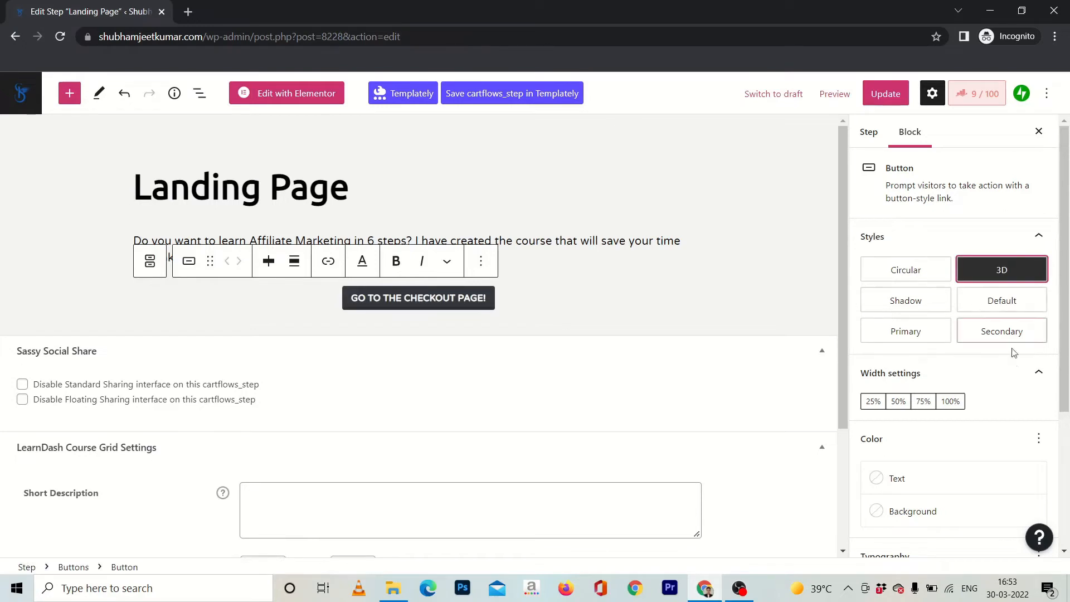
pyautogui.scroll(-1, 1010, 379)
pyautogui.click(952, 380)
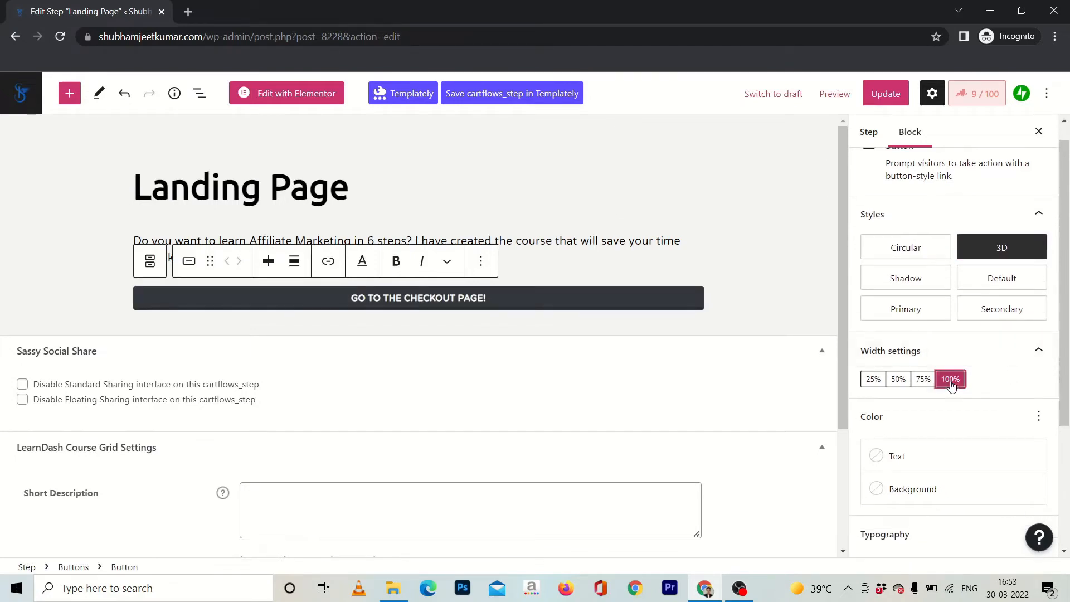
# Color the checkout button's text white and its background the dark blue theme color.
pyautogui.click(896, 452)
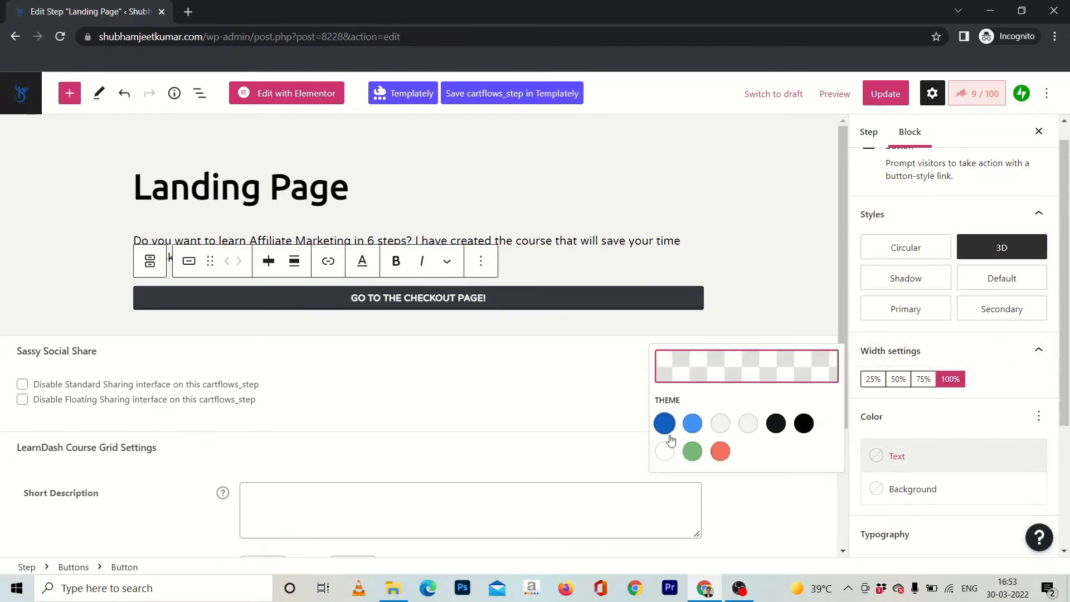
pyautogui.click(662, 450)
pyautogui.click(920, 491)
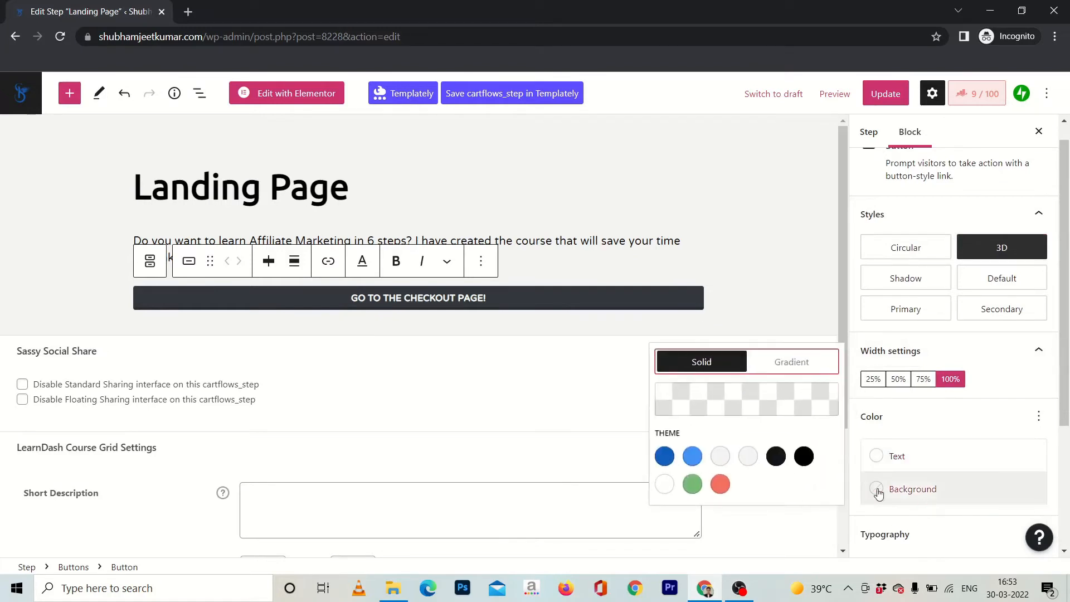
pyautogui.click(664, 456)
# Set the checkout button's border radius to 5 px.
pyautogui.scroll(-3, 927, 444)
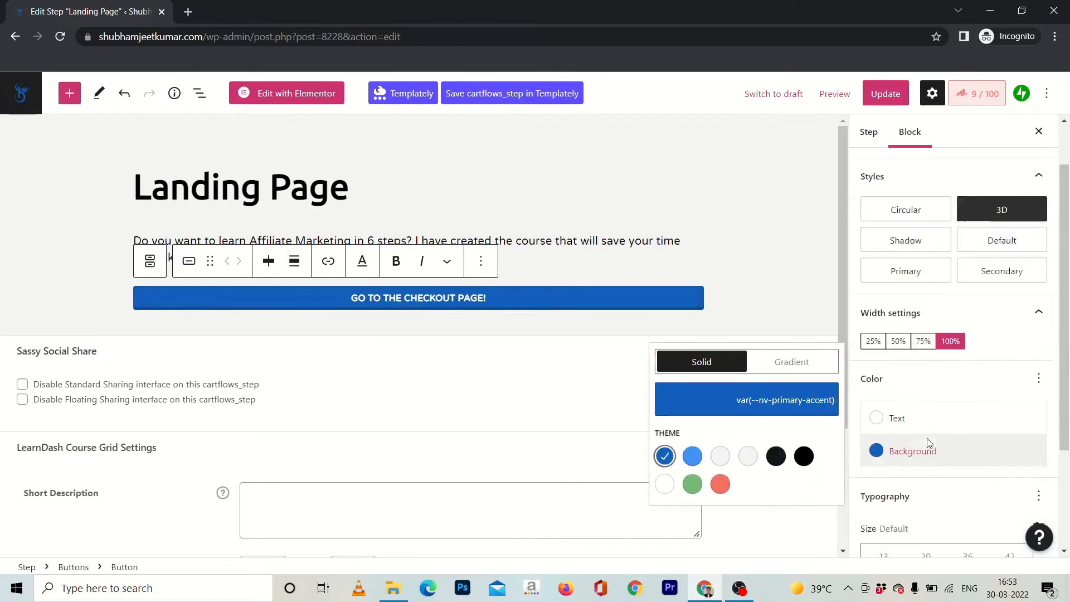
pyautogui.click(882, 502)
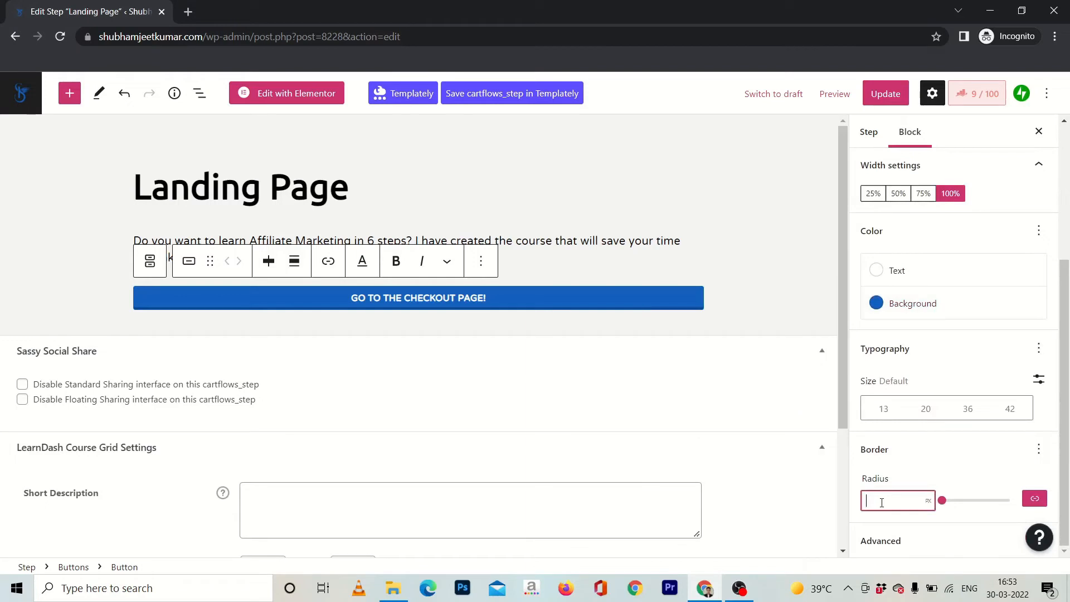
pyautogui.write('5')
# Open the checkout button's link settings, close them without entering a URL and update the landing page.
pyautogui.click(328, 262)
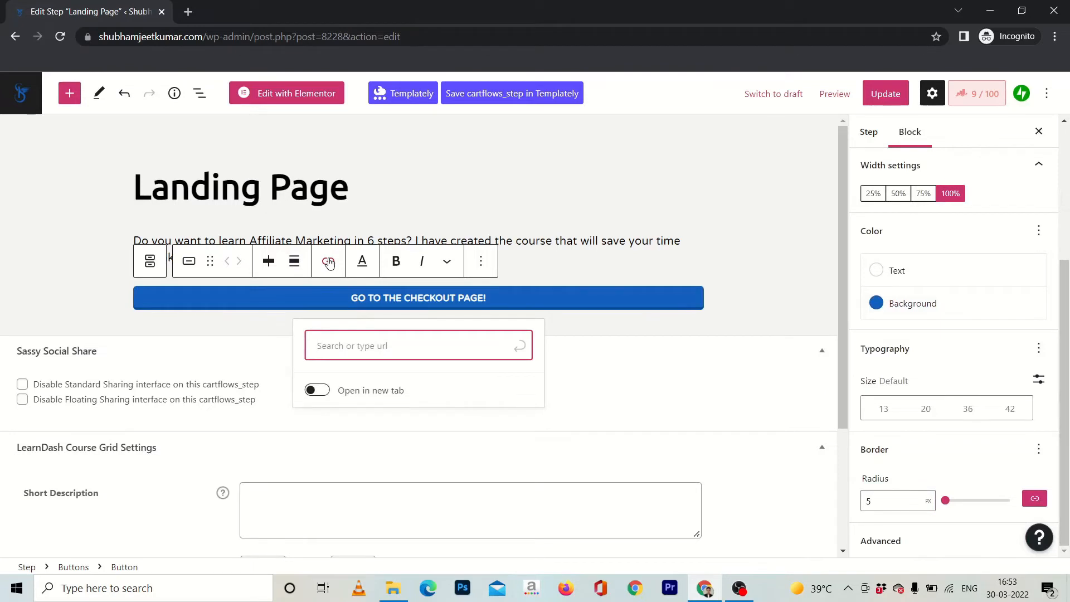
pyautogui.click(568, 255)
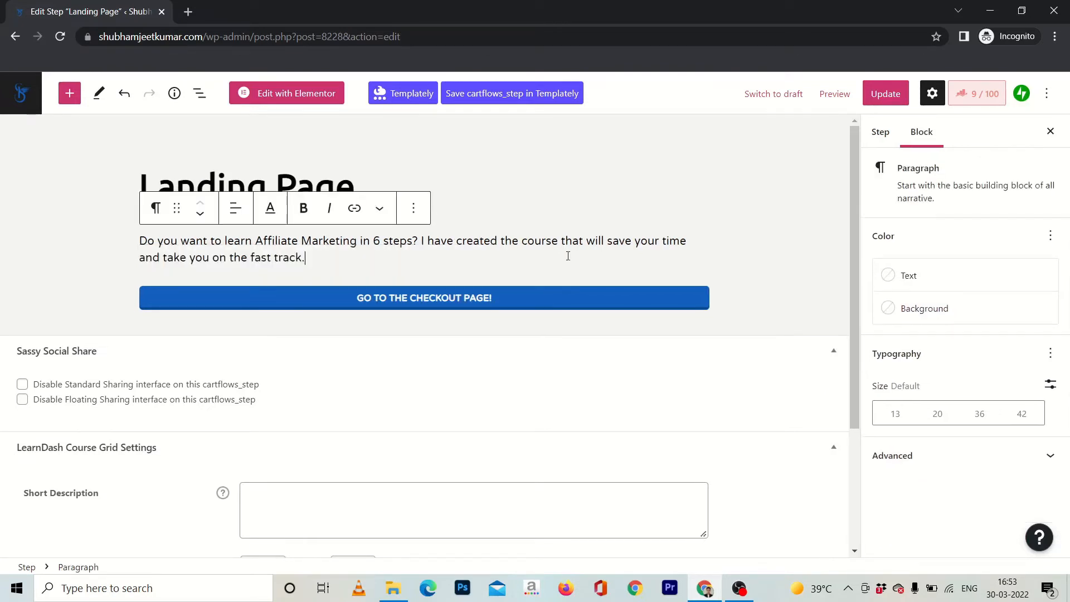
pyautogui.click(890, 89)
pyautogui.click(750, 219)
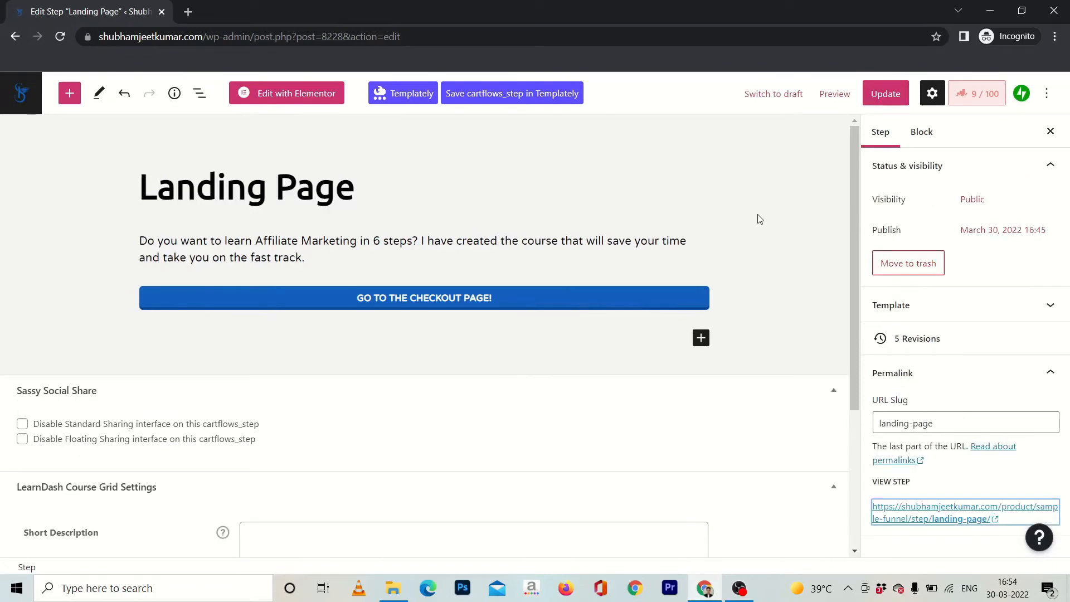
# Reopen the checkout button's link settings, dismiss them, update the landing page again and leave the editor.
pyautogui.click(419, 300)
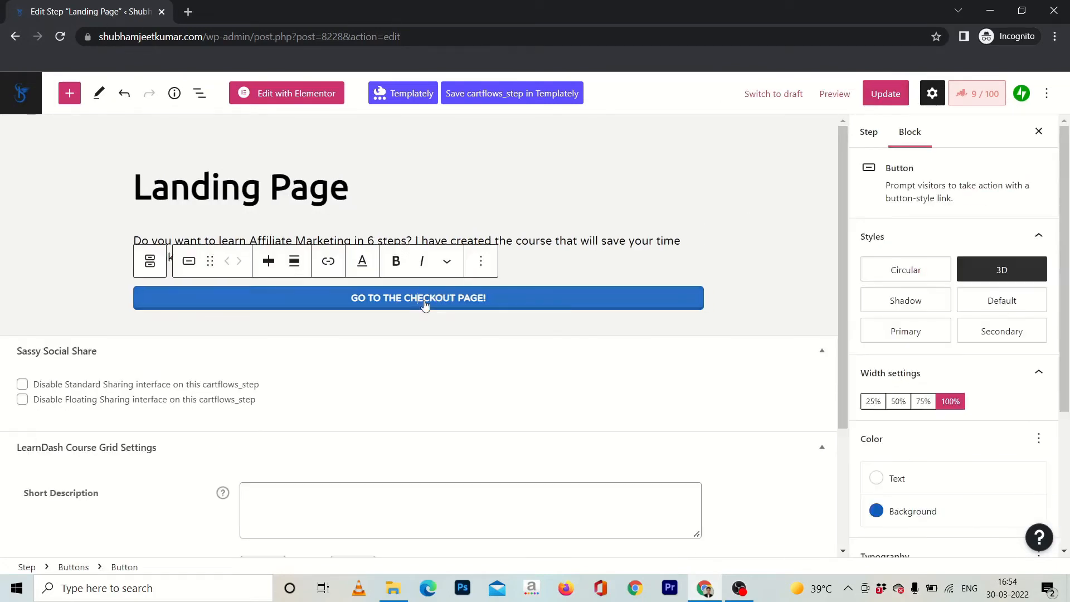
pyautogui.click(328, 260)
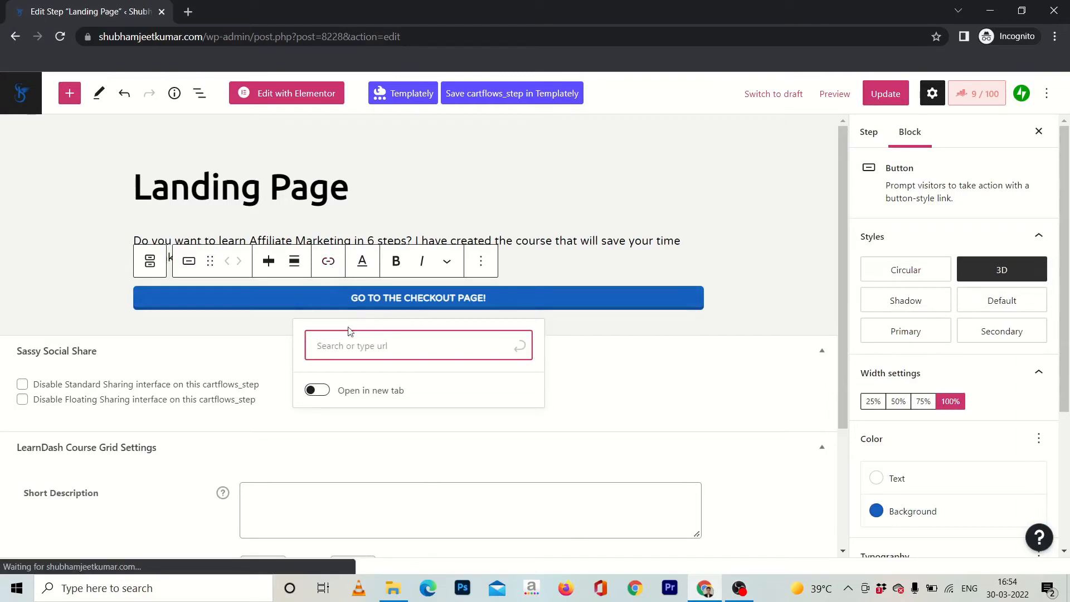
pyautogui.click(368, 254)
pyautogui.click(893, 95)
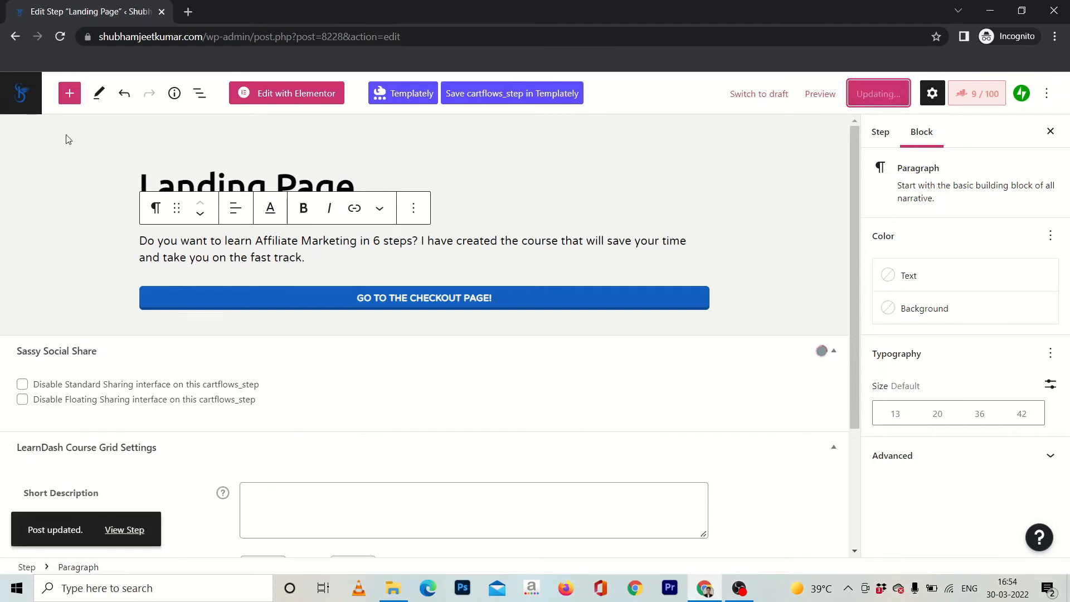
pyautogui.click(19, 98)
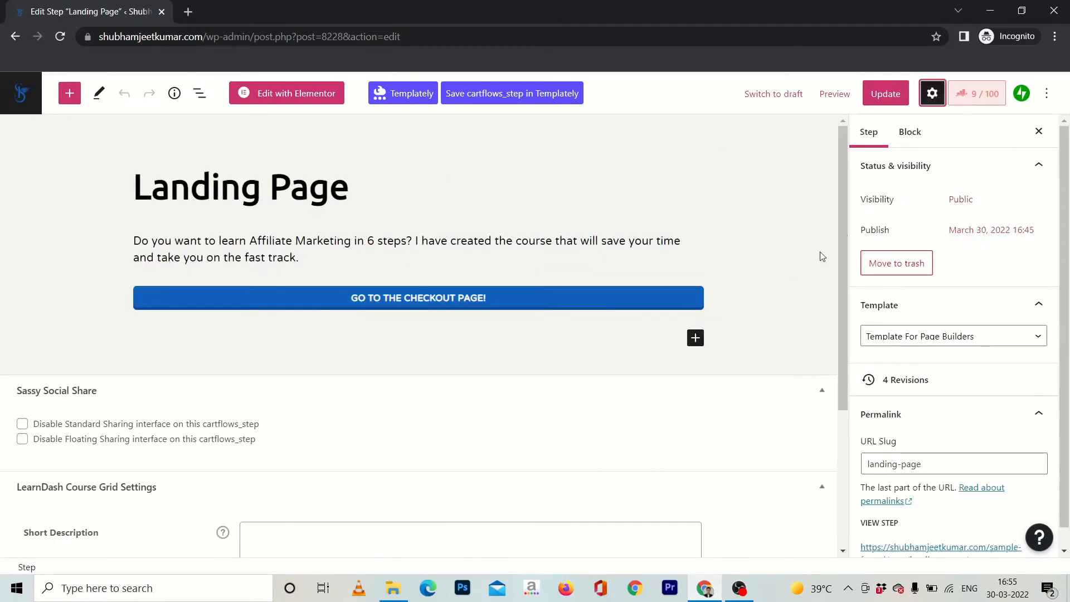
# Change the landing page's template to Default Template and update the page.
pyautogui.click(931, 92)
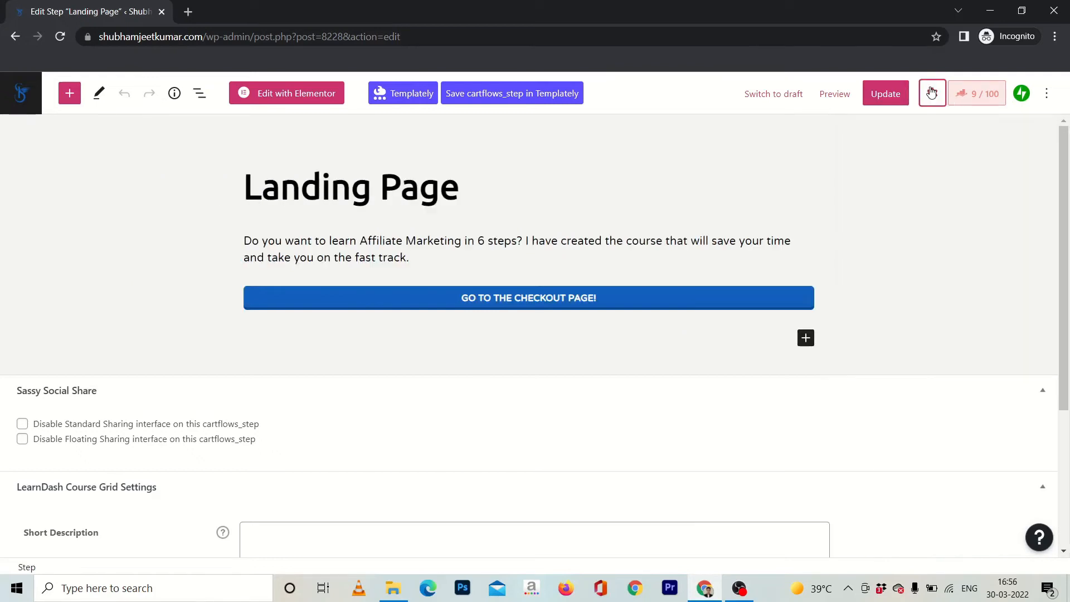
pyautogui.click(931, 92)
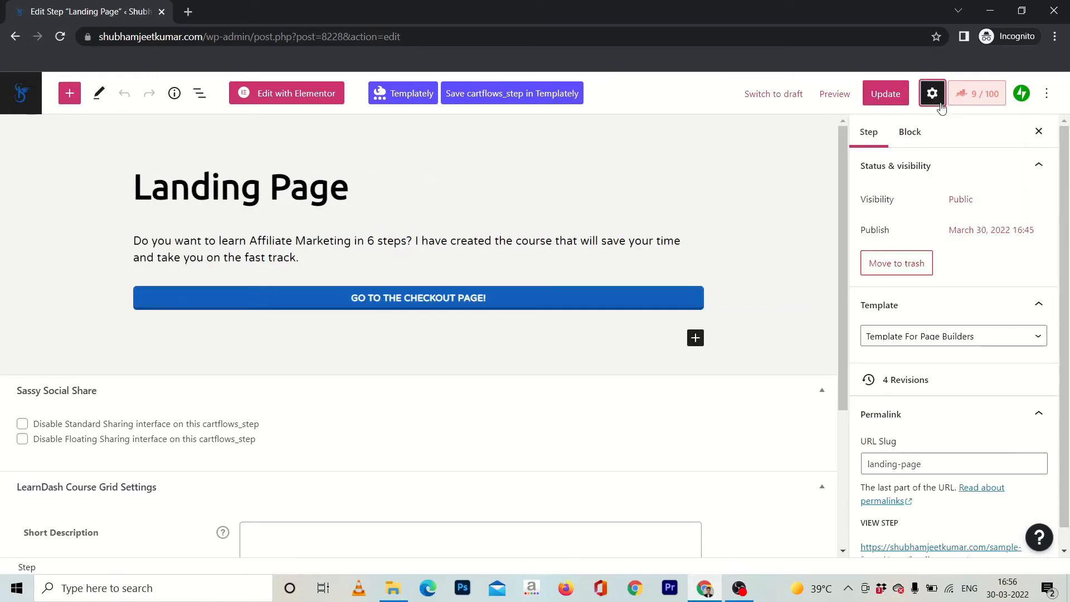
pyautogui.click(972, 337)
pyautogui.click(947, 352)
pyautogui.click(889, 89)
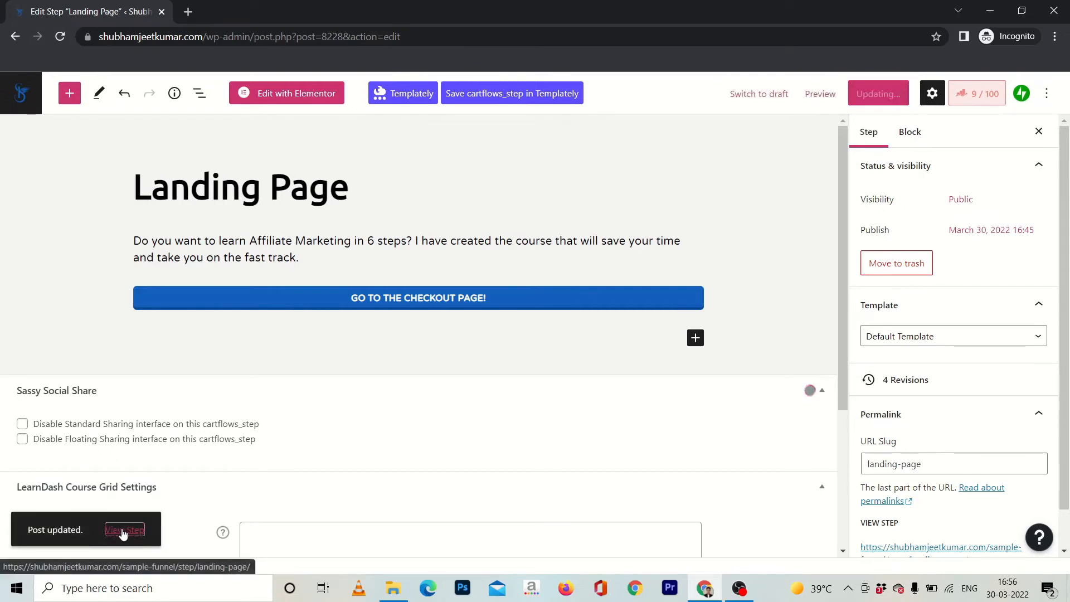
# View the updated landing page on the live site and close it again.
pyautogui.click(123, 533)
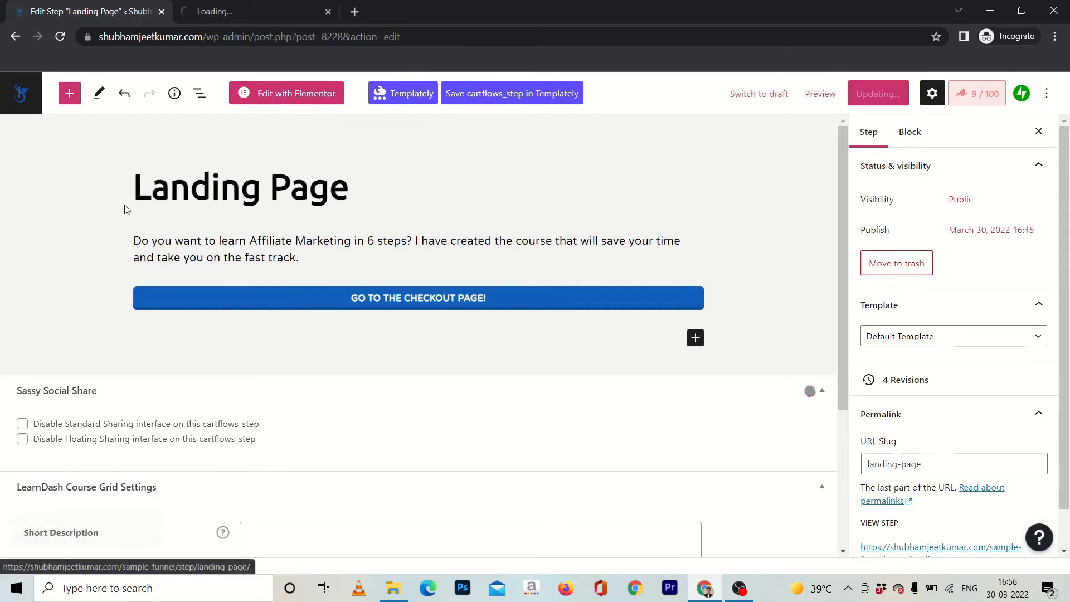
pyautogui.click(256, 18)
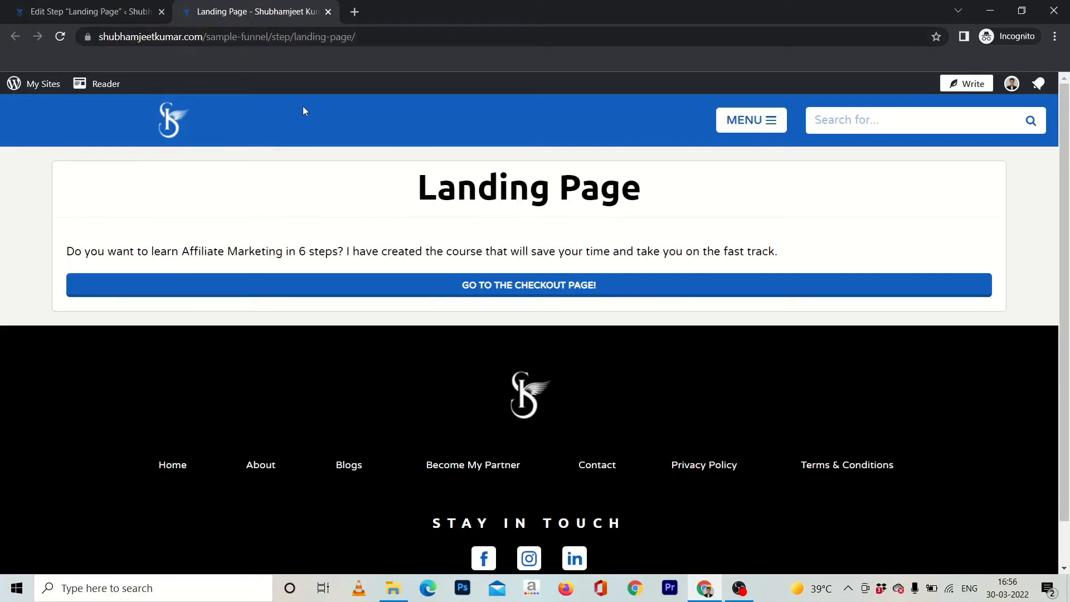
pyautogui.click(328, 12)
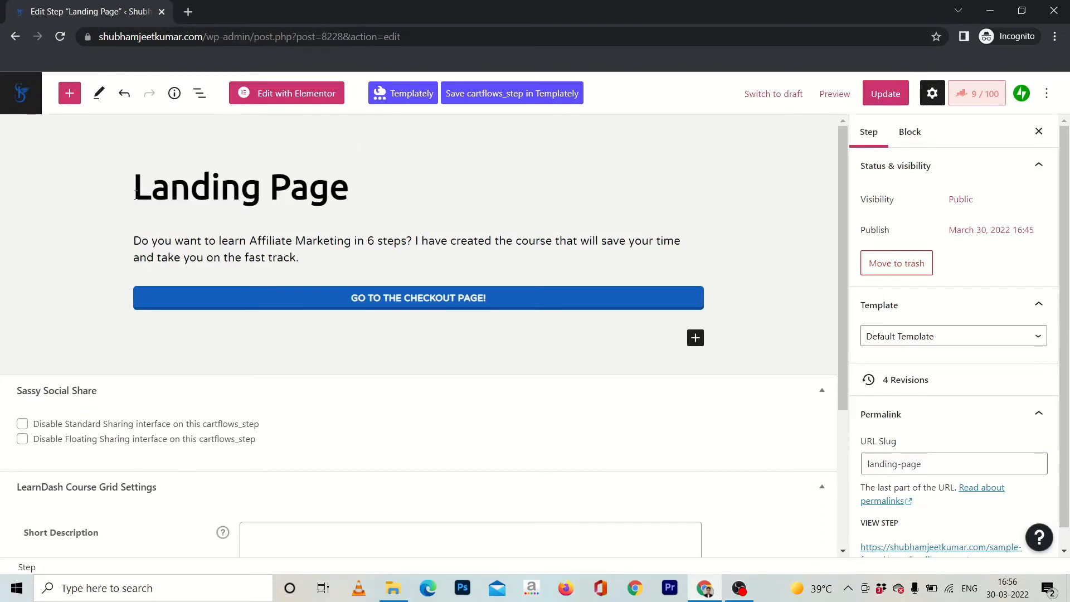
# Return to the flows list, open Sample Funnel for flow editing and open its Checkout Page step.
pyautogui.click(21, 94)
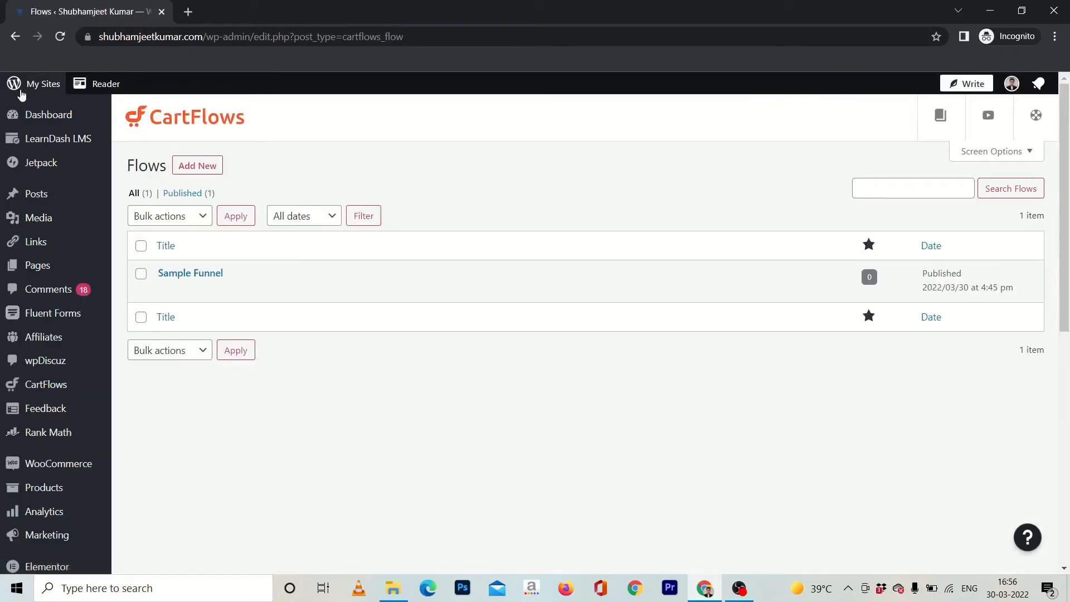
pyautogui.click(186, 277)
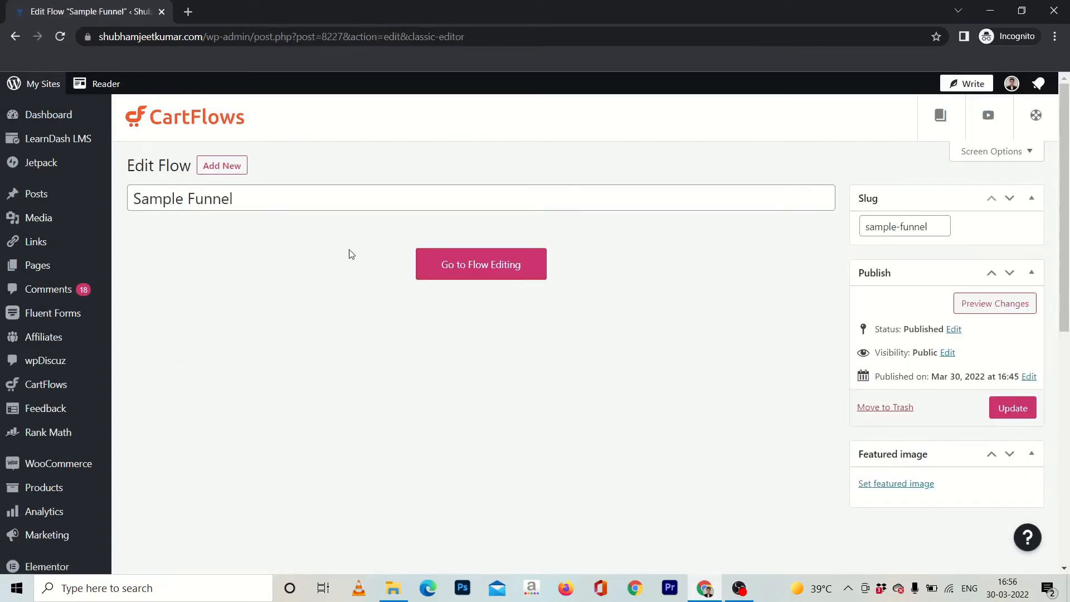
pyautogui.click(462, 266)
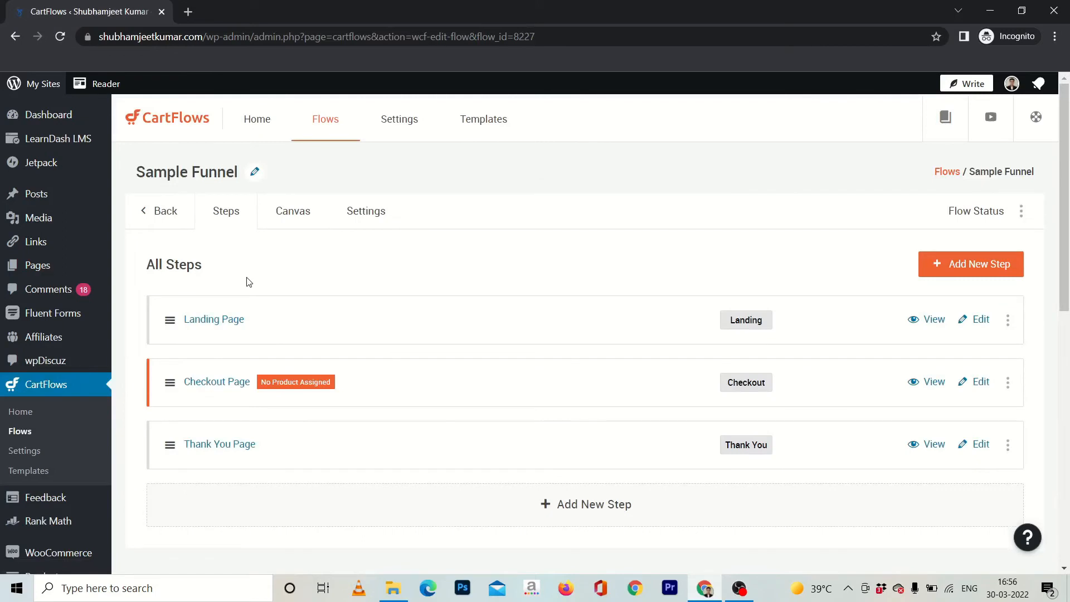
pyautogui.click(979, 388)
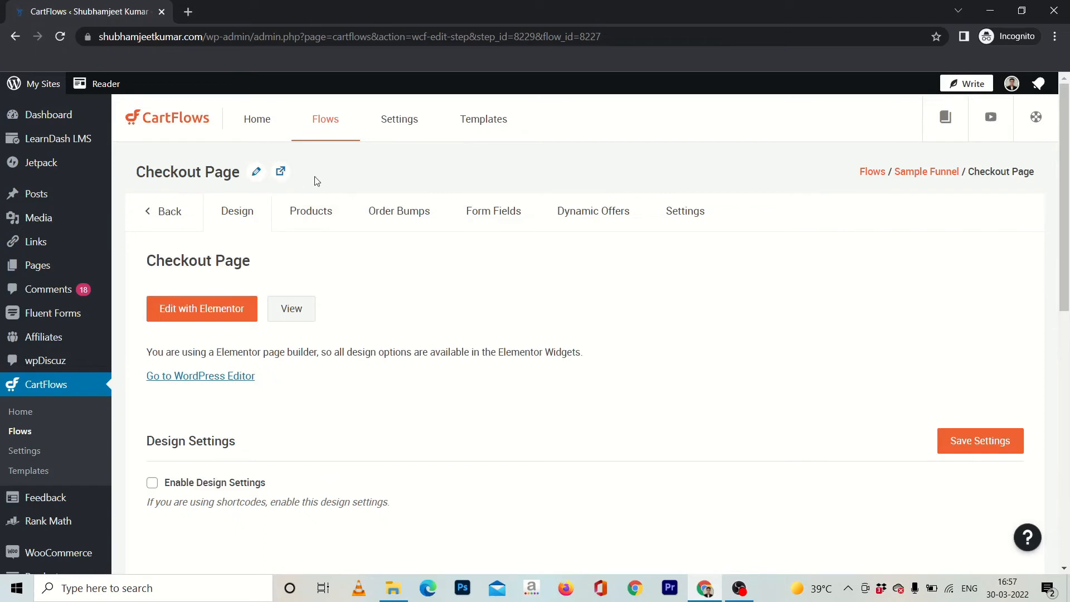
# Search for "affiliate" among the products and add Affiliate Mastery System to the checkout page.
pyautogui.click(303, 217)
pyautogui.scroll(-1, 336, 245)
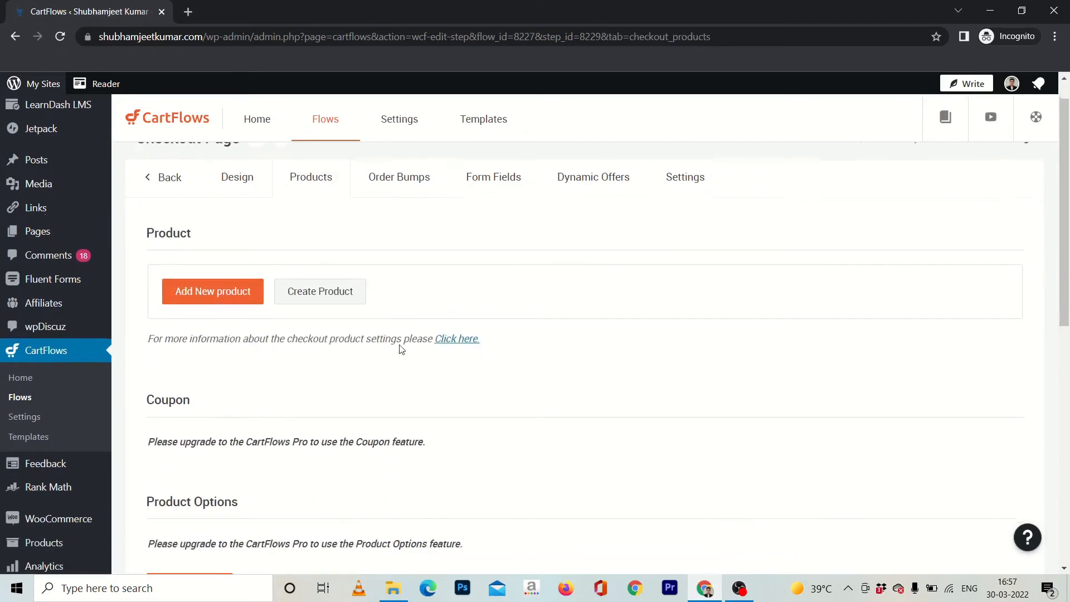
pyautogui.click(231, 303)
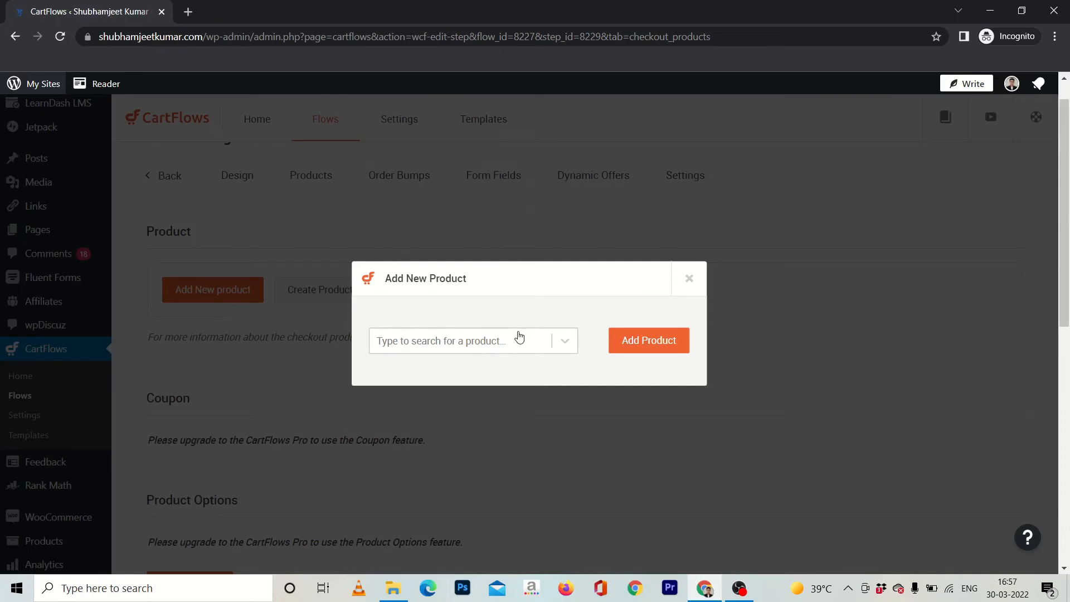
pyautogui.click(545, 344)
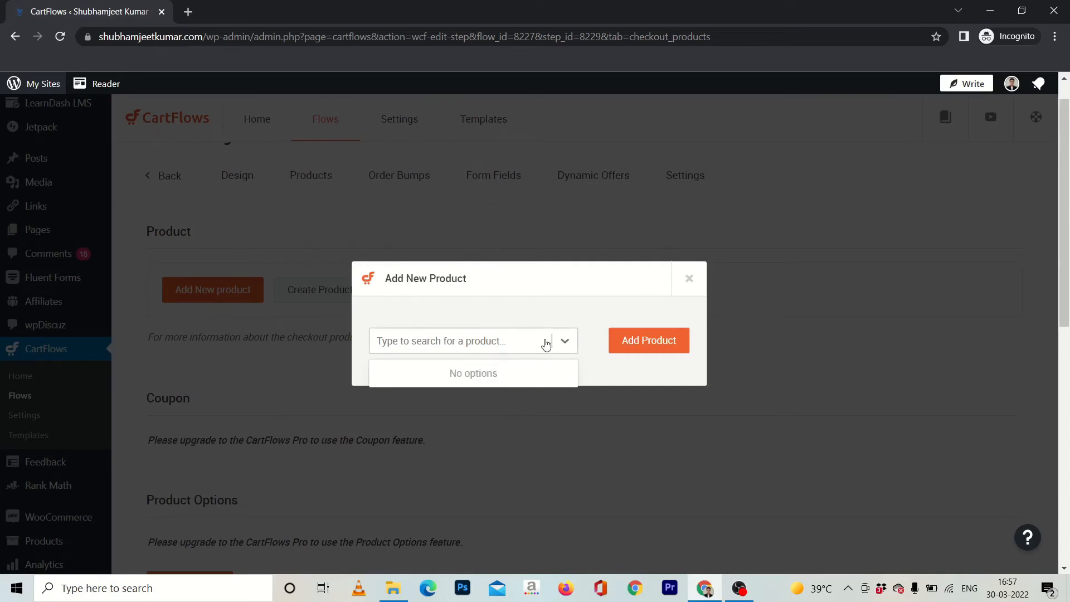
pyautogui.write('affiliate')
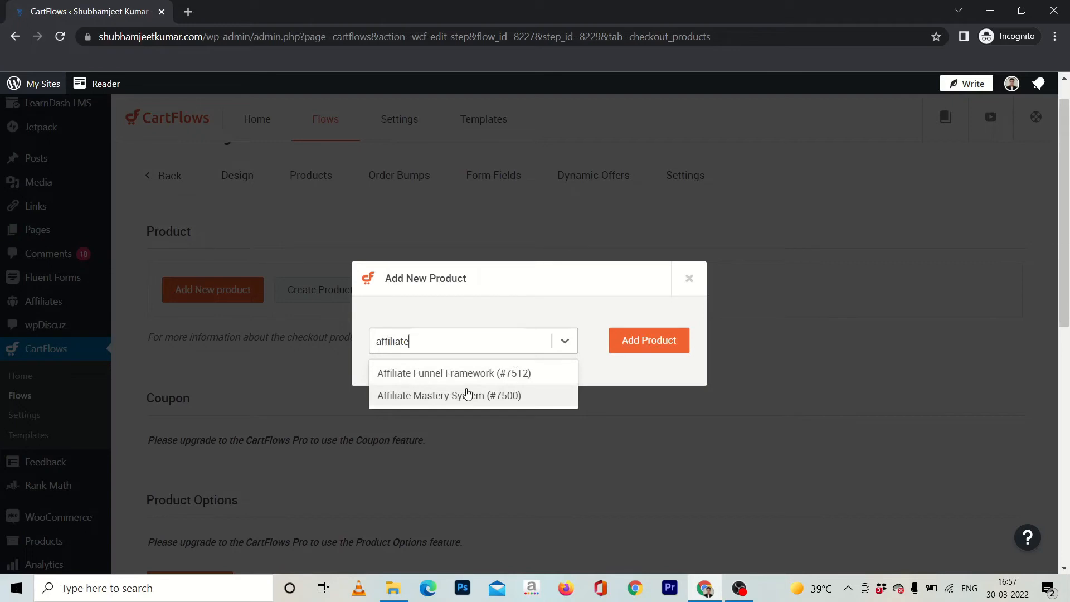
pyautogui.click(467, 393)
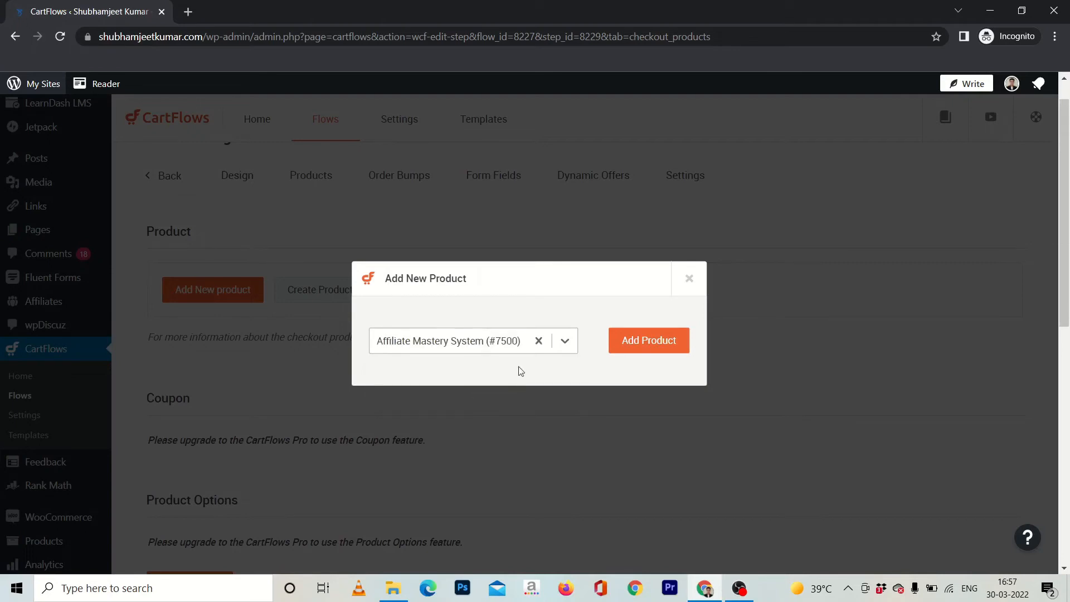
pyautogui.click(654, 346)
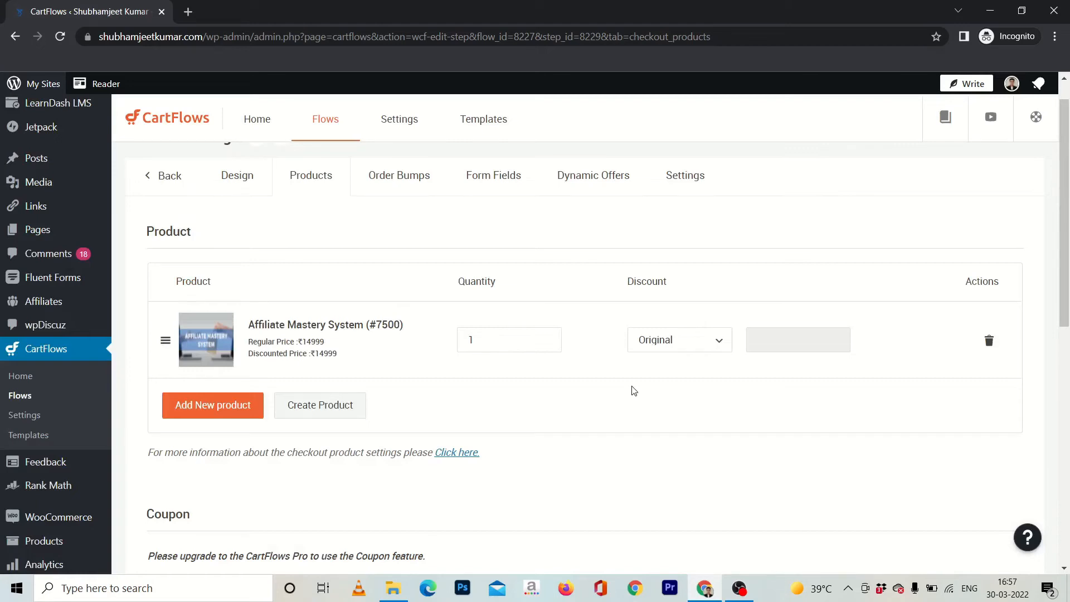
# Set the Affiliate Mastery System product's discount type to Price with an amount of 8000.
pyautogui.click(696, 347)
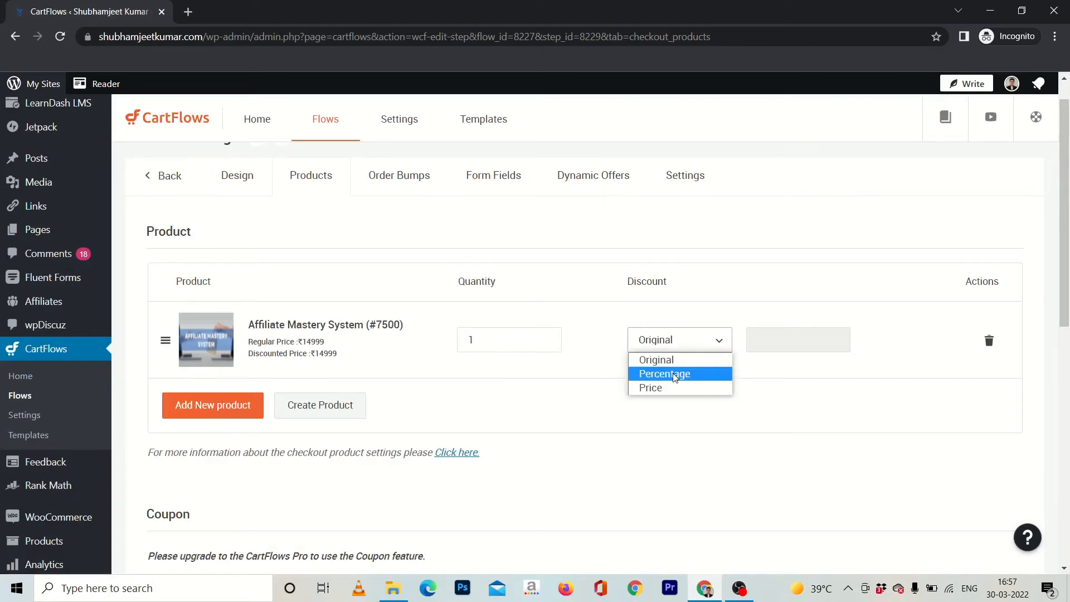
pyautogui.click(675, 374)
pyautogui.click(700, 349)
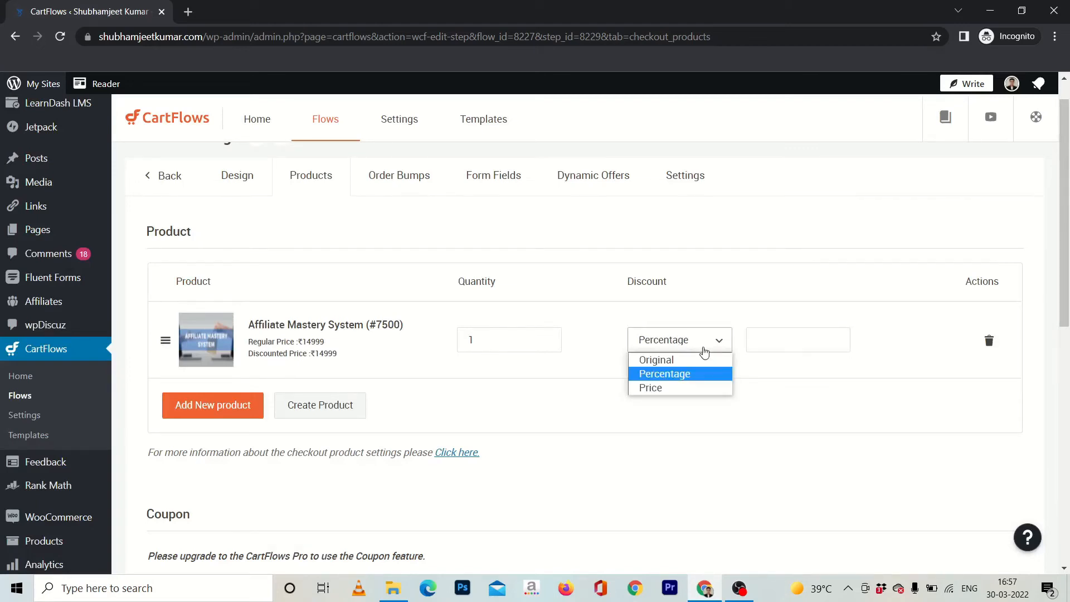
pyautogui.click(666, 389)
pyautogui.click(794, 349)
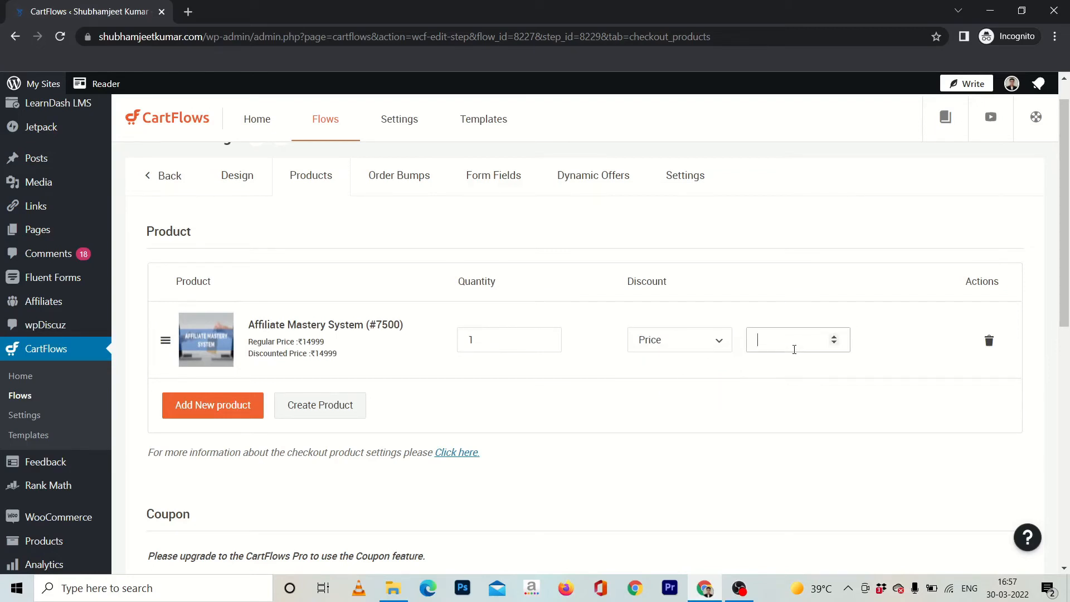
pyautogui.write('8000')
pyautogui.click(490, 391)
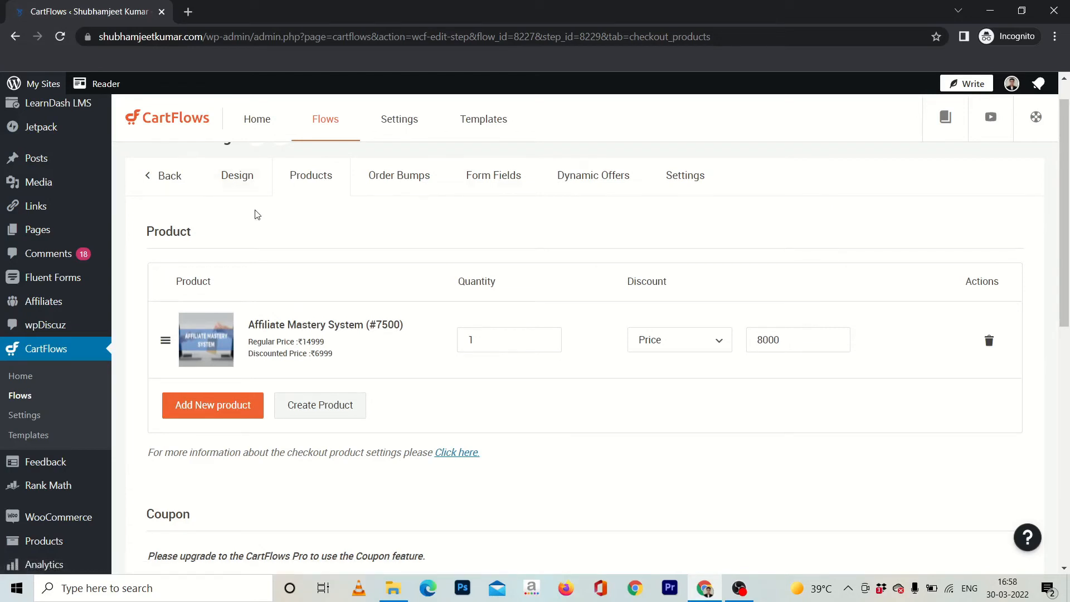
# Open the checkout page in the WordPress editor from its design settings and select Default template as its template.
pyautogui.click(242, 185)
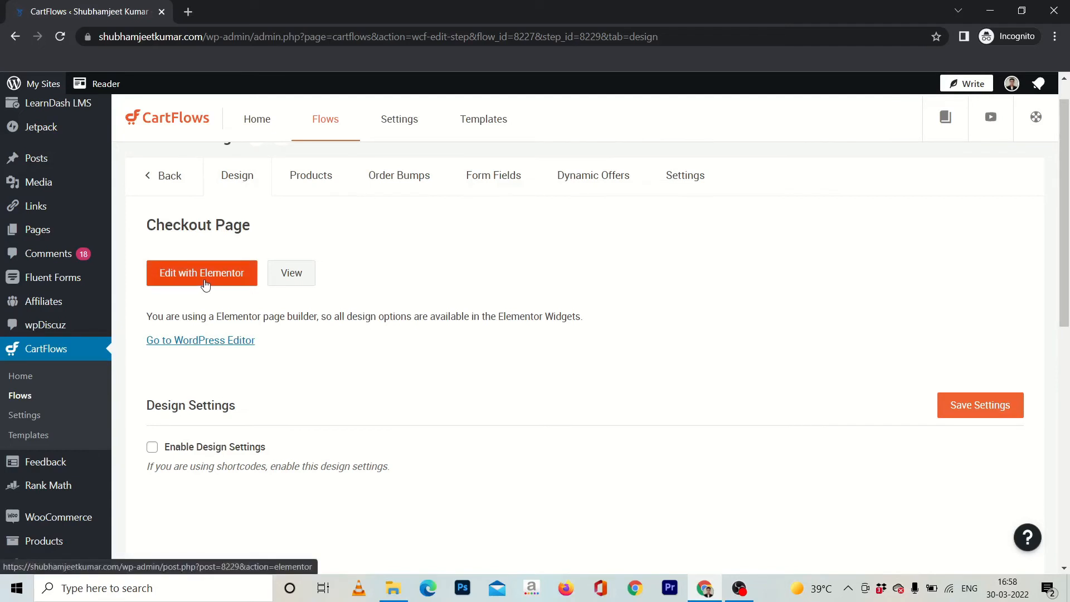
pyautogui.click(234, 345)
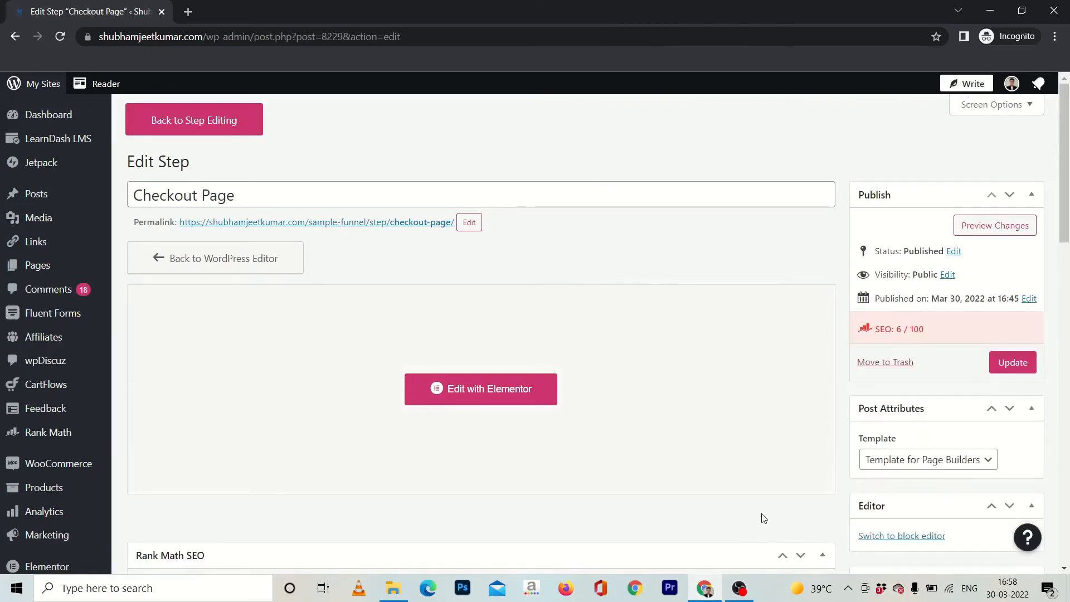
pyautogui.scroll(-2, 831, 485)
pyautogui.click(937, 338)
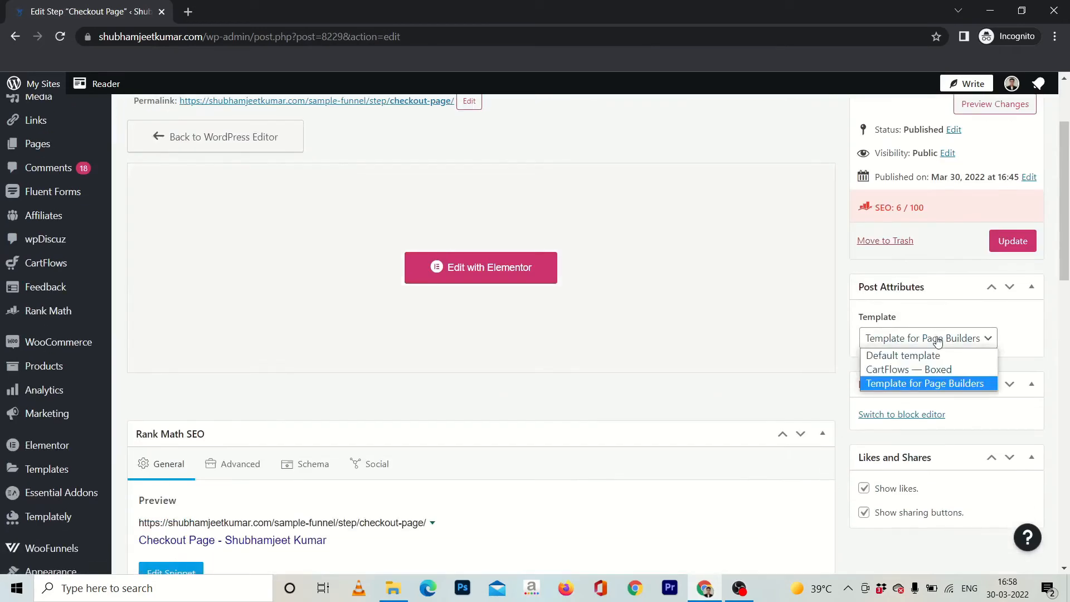
pyautogui.click(910, 356)
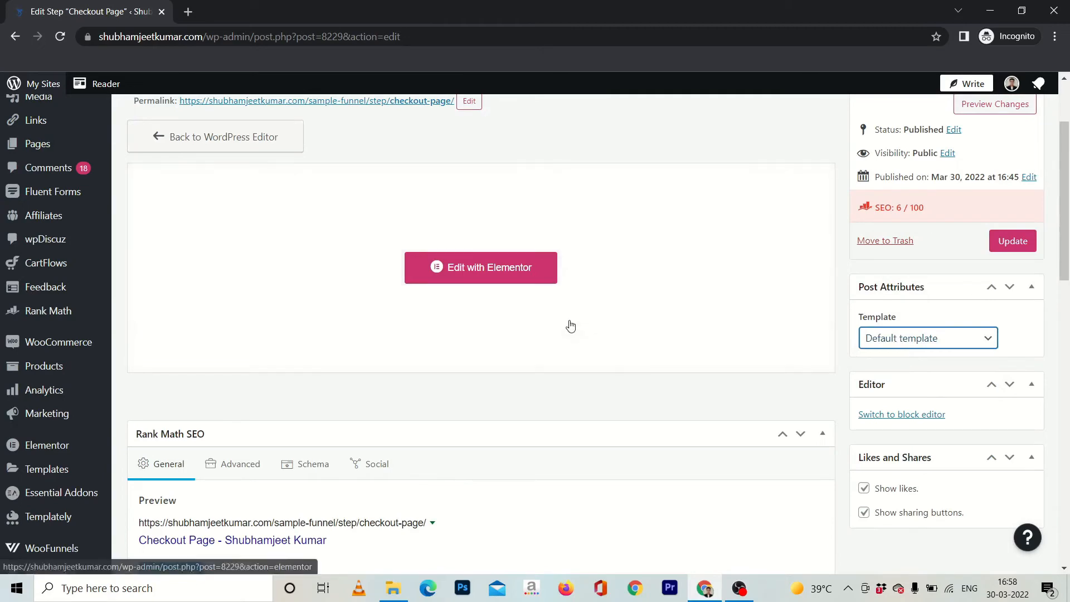
pyautogui.scroll(2, 568, 325)
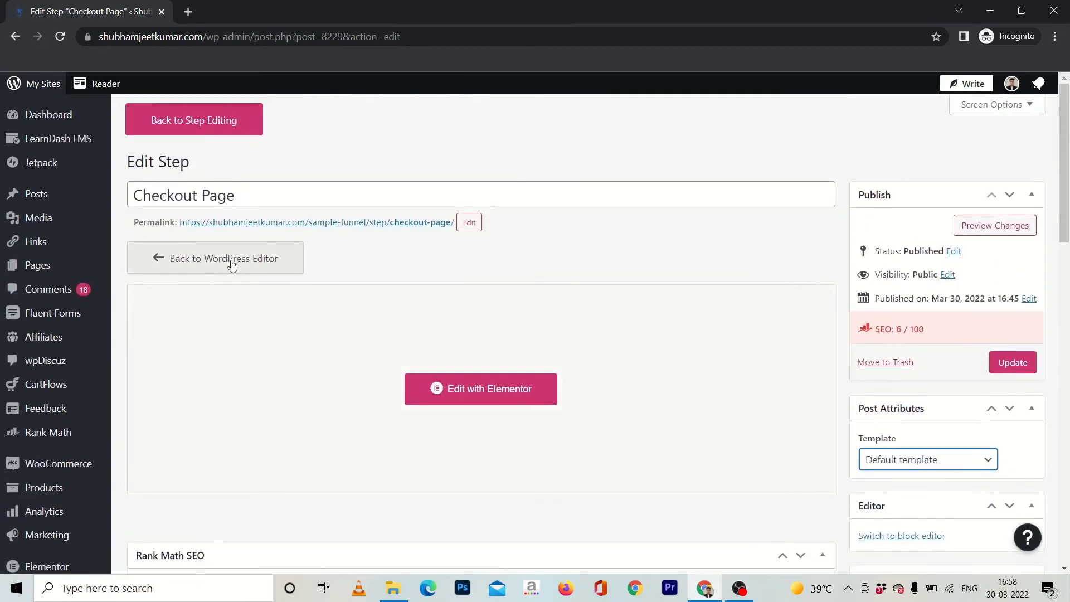
# Switch the checkout page from Elementor to the WordPress editor and open it in the block editor.
pyautogui.click(233, 262)
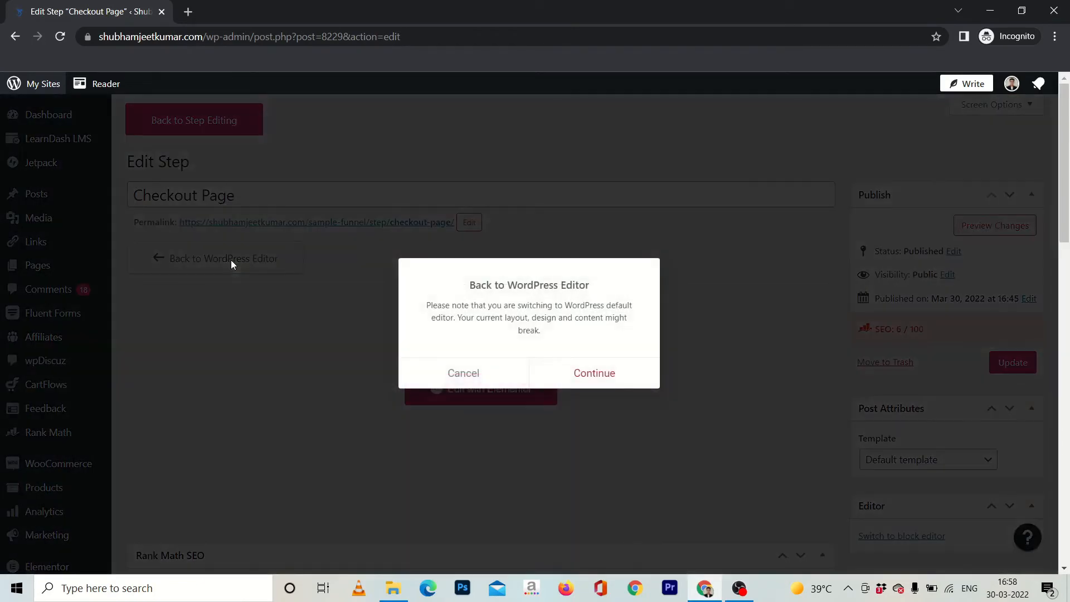
pyautogui.click(617, 374)
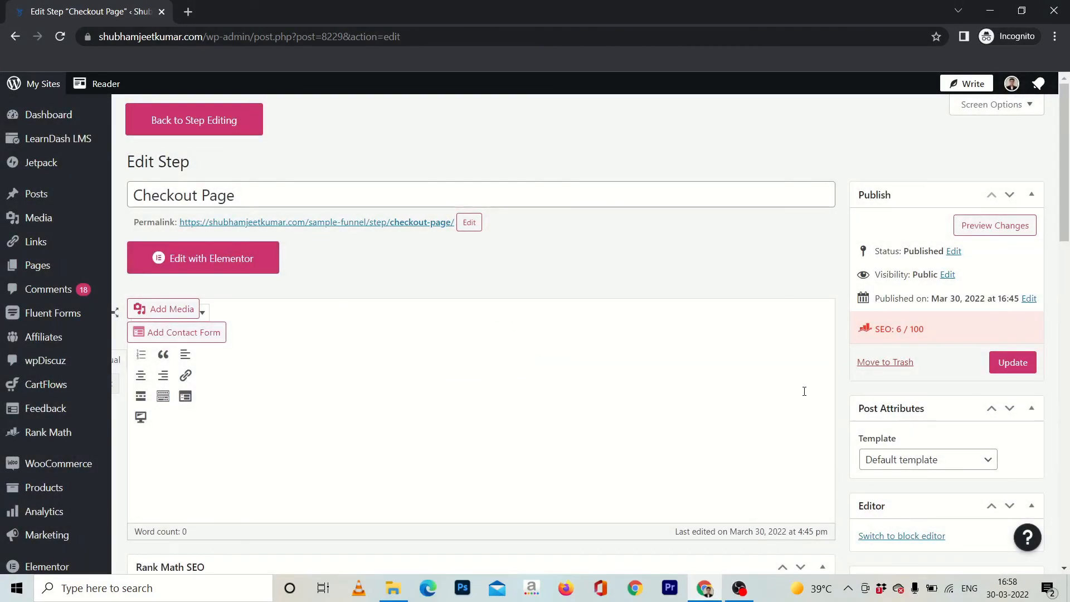
pyautogui.scroll(-3, 804, 391)
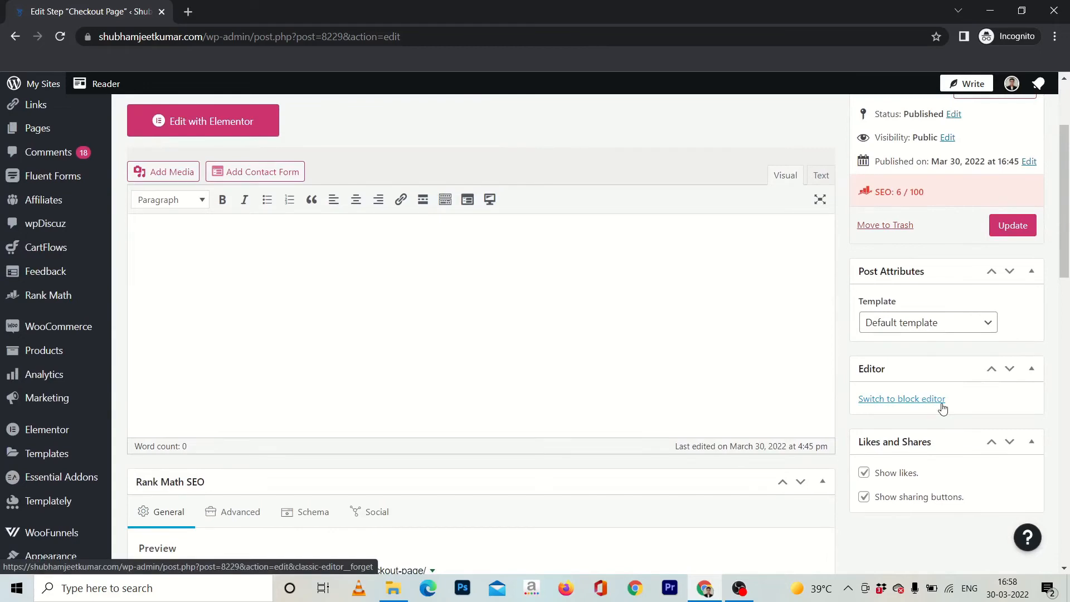
pyautogui.click(941, 404)
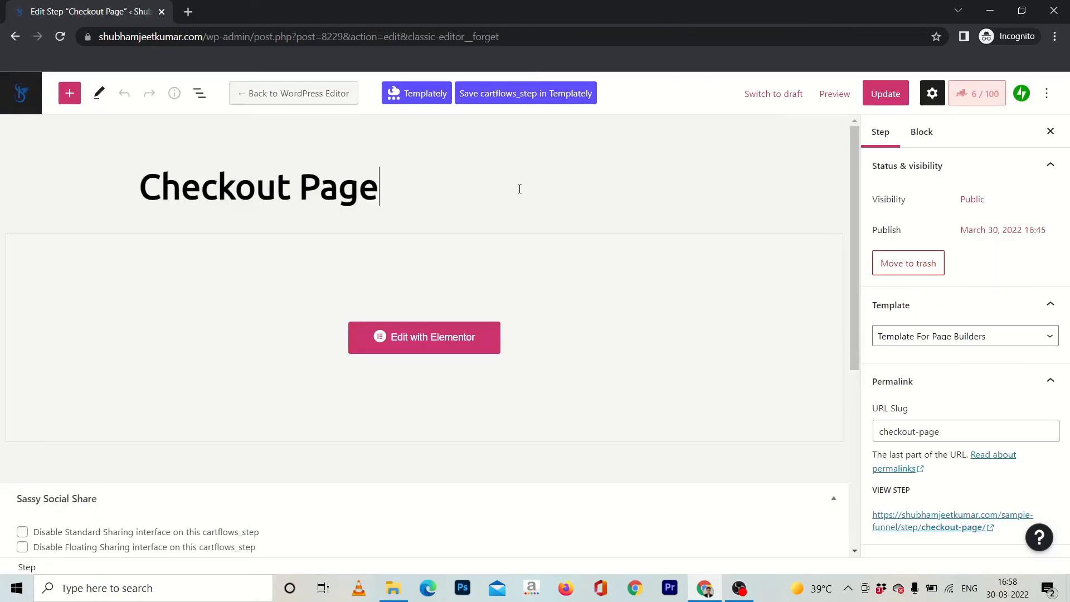
# Convert the checkout page from Elementor to WordPress blocks within the block editor and confirm the switch.
pyautogui.scroll(-4, 403, 202)
pyautogui.scroll(4, 403, 206)
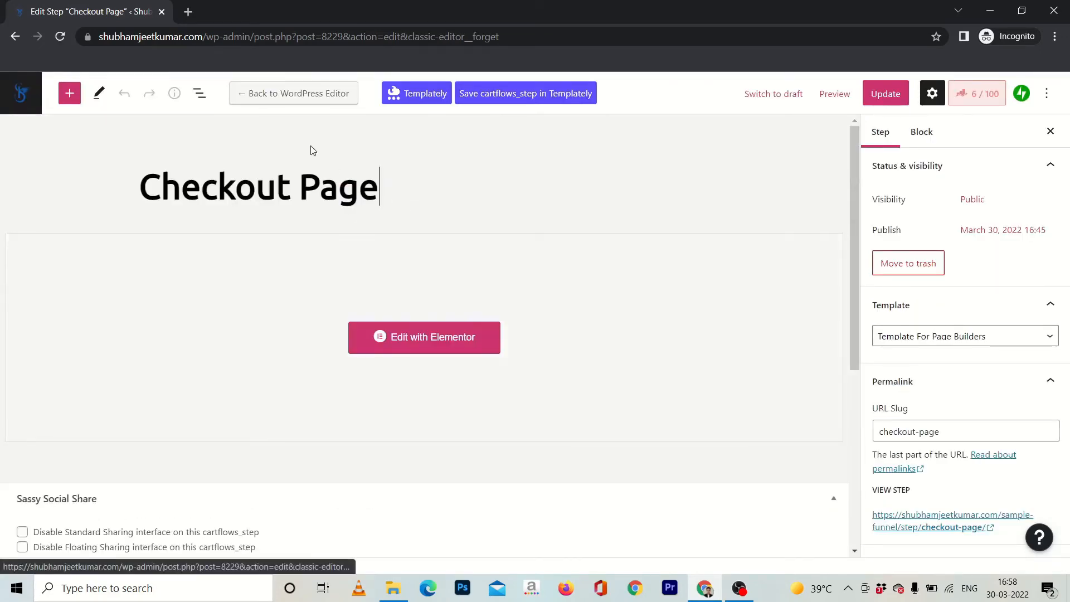
pyautogui.click(317, 95)
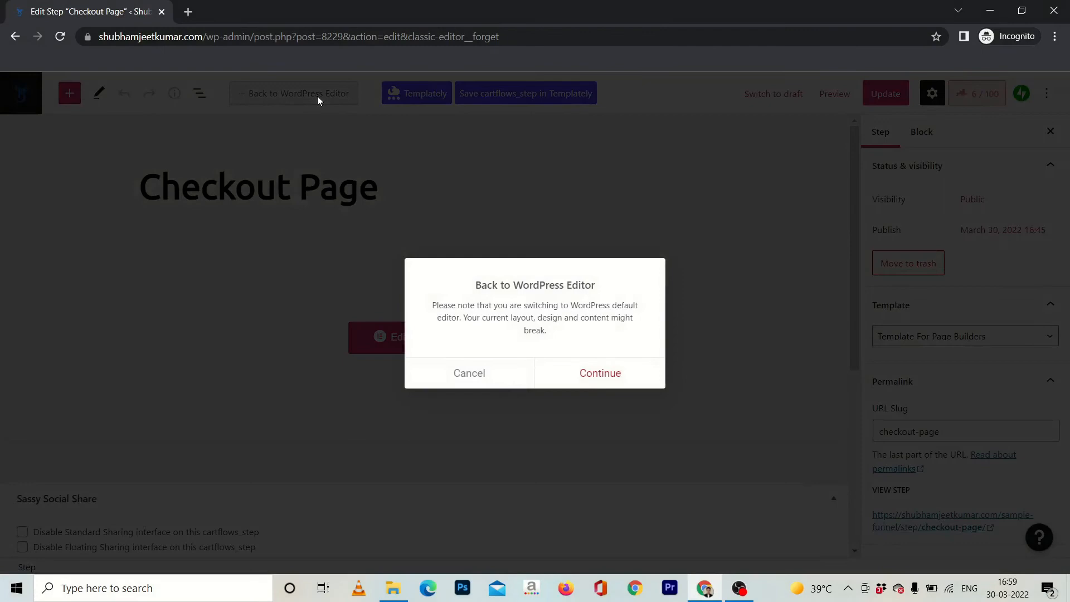
pyautogui.click(598, 370)
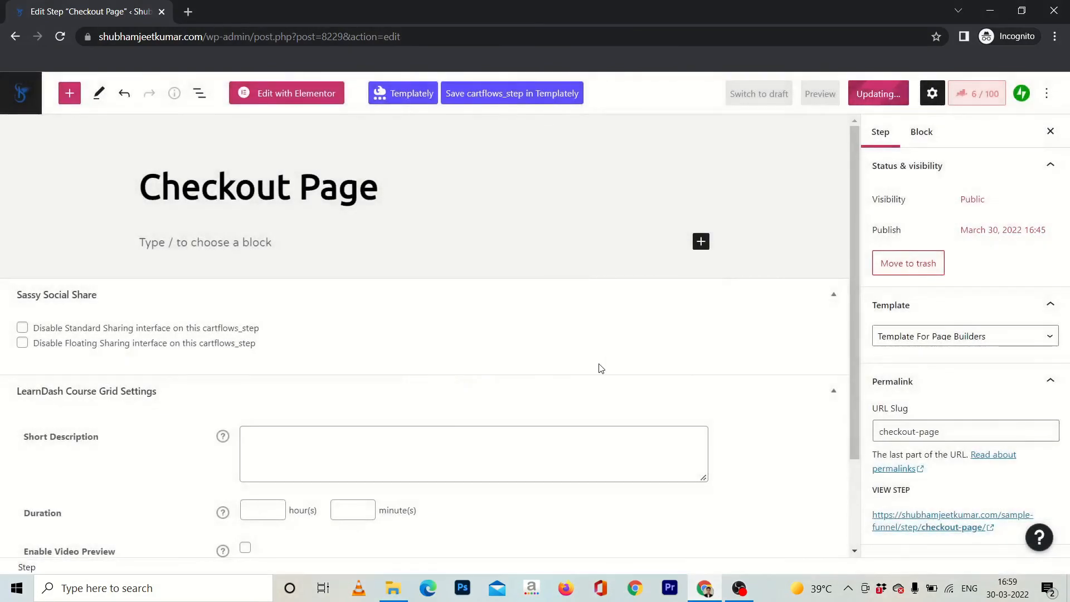
# Add a paragraph to the checkout page reading "The Affiliate Mastery System will help you master Affiliate Marketing in as little as 6 steps".
pyautogui.click(704, 246)
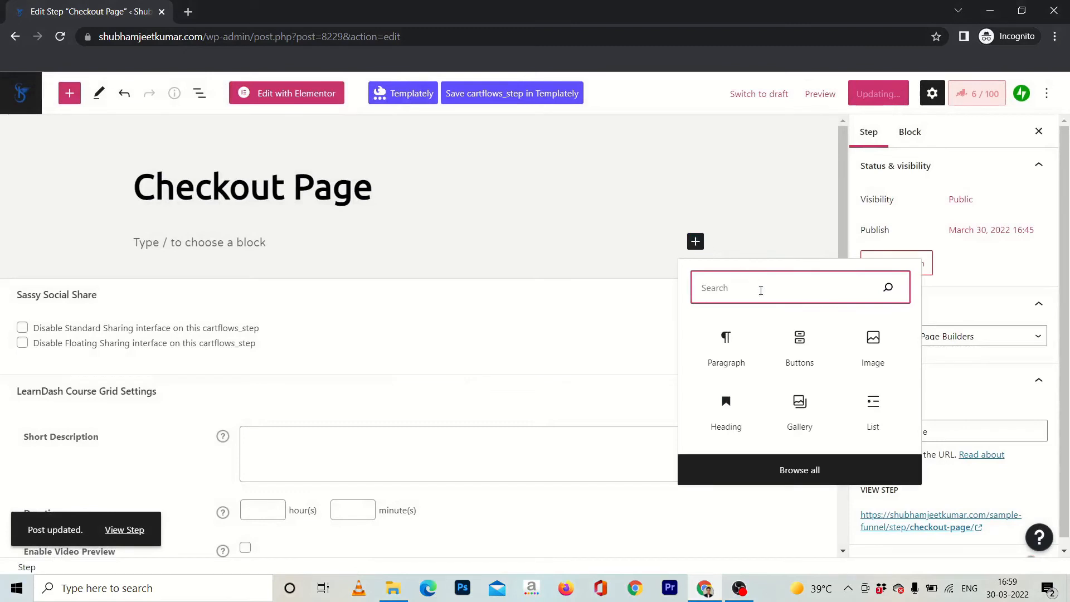
pyautogui.click(731, 359)
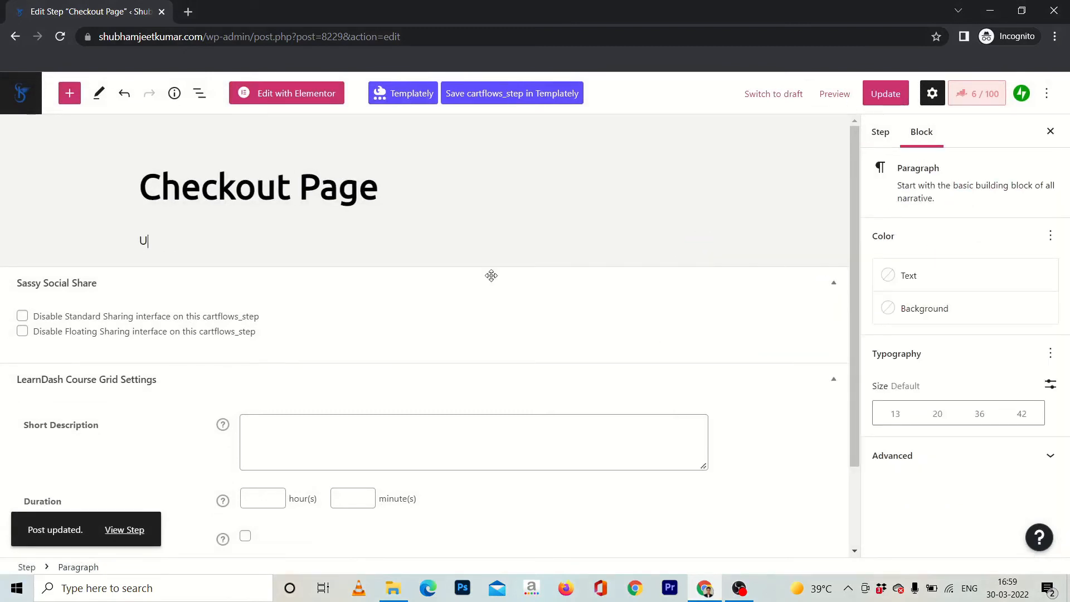
pyautogui.write('The Affiliate mastery')
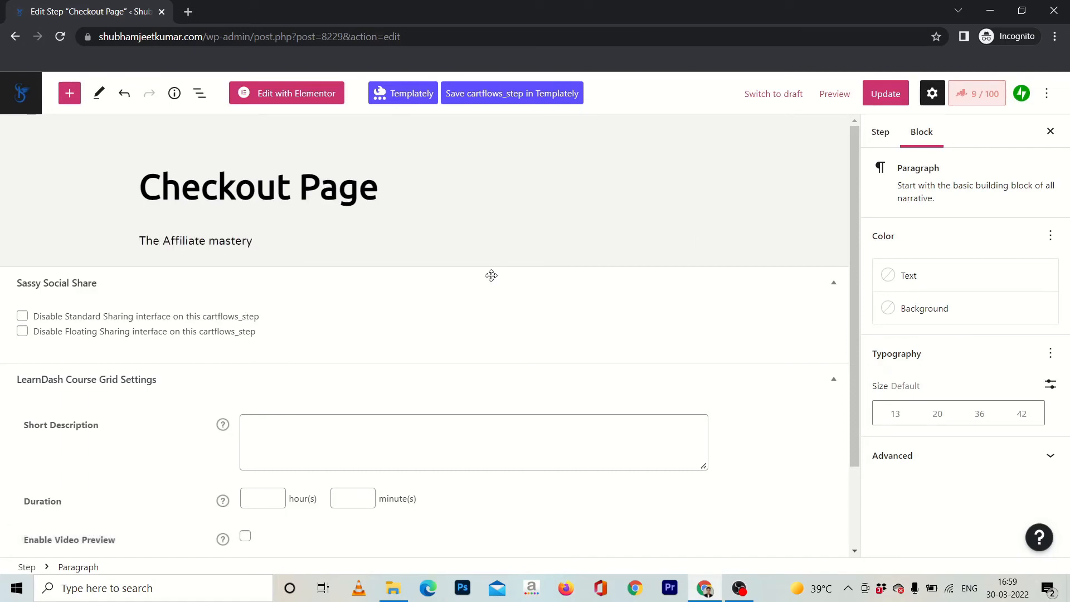
pyautogui.hotkey('ctrl', 'shift', 'Left')
pyautogui.write('Mastery System will help ')
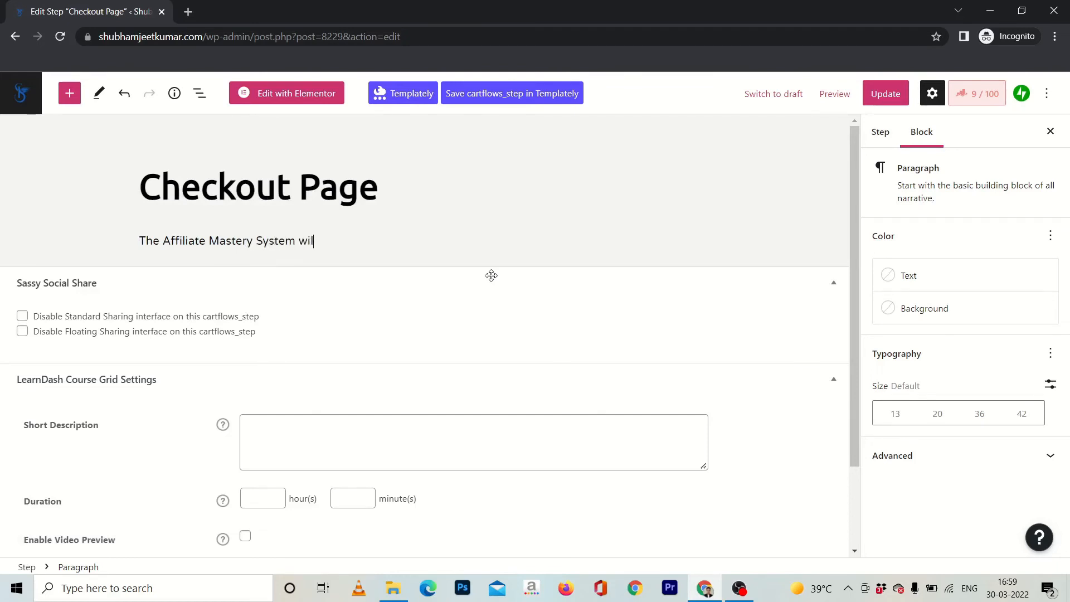
pyautogui.write('you master Affiliate Marketign')
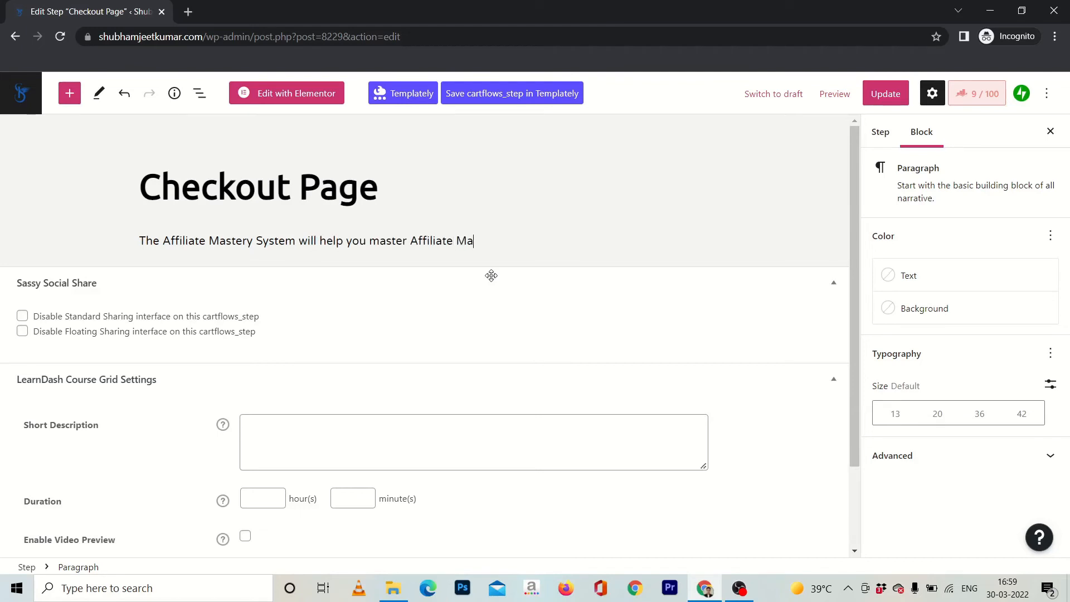
pyautogui.press('BackSpace')
pyautogui.press('BackSpace')
pyautogui.press('BackSpace')
pyautogui.write('ing in as ')
pyautogui.write('little as 6 s')
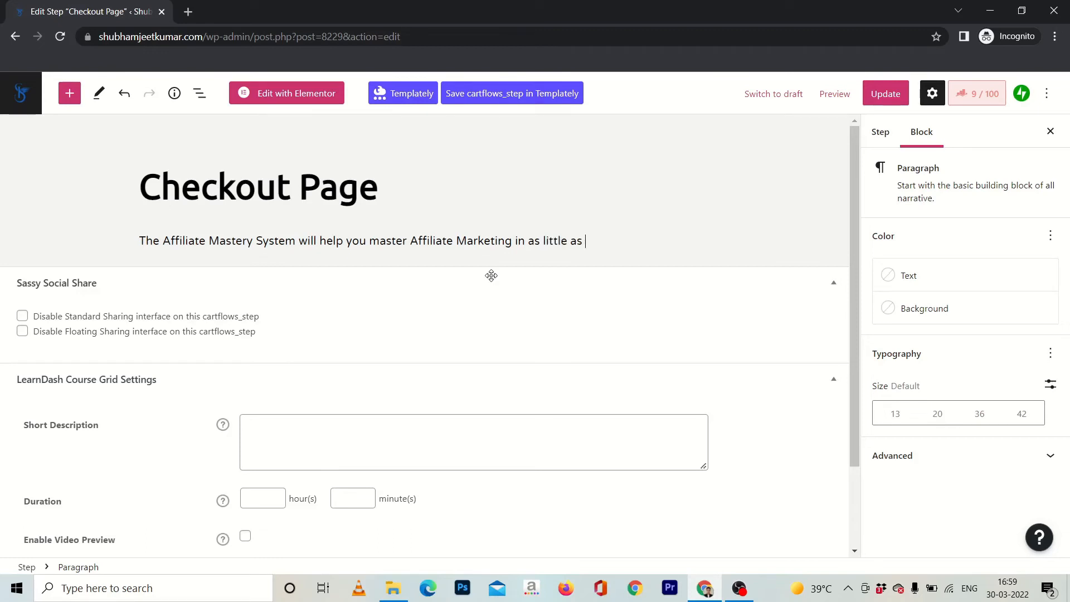
pyautogui.write('teps')
pyautogui.press('BackSpace')
pyautogui.write('ps so you ca')
pyautogui.press('BackSpace')
pyautogui.write('can go ahead ')
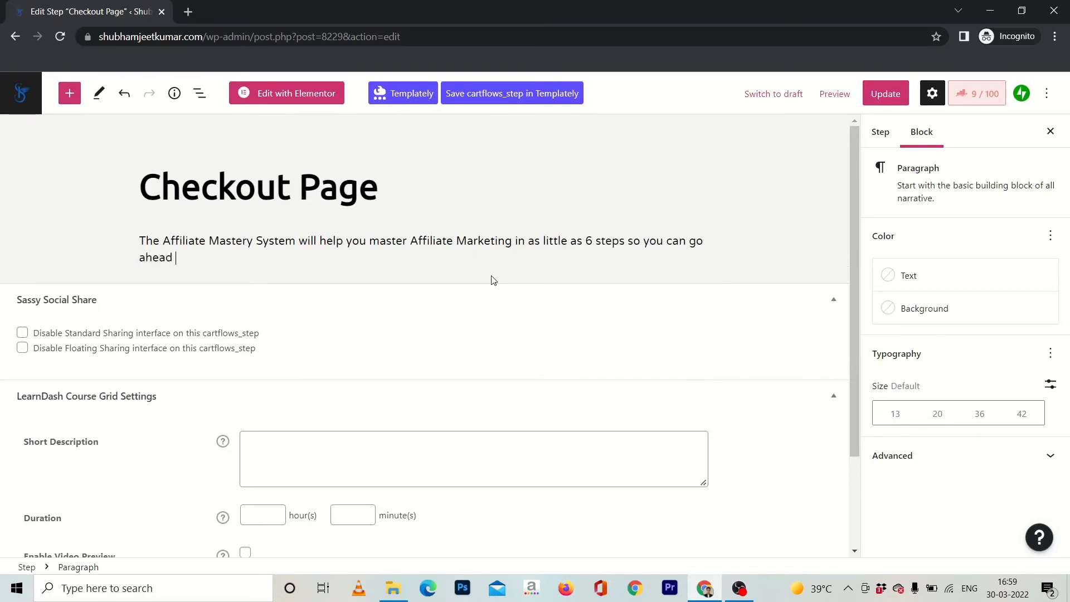
pyautogui.write('and earn')
pyautogui.hotkey('ctrl', 'shift', 'Left')
pyautogui.hotkey('ctrl', 'shift', 'Left')
pyautogui.hotkey('ctrl', 'shift', 'Left')
pyautogui.hotkey('ctrl', 'shift', 'Left')
pyautogui.hotkey('ctrl', 'shift', 'Left')
pyautogui.hotkey('ctrl', 'shift', 'Left')
pyautogui.hotkey('ctrl', 'shift', 'Left')
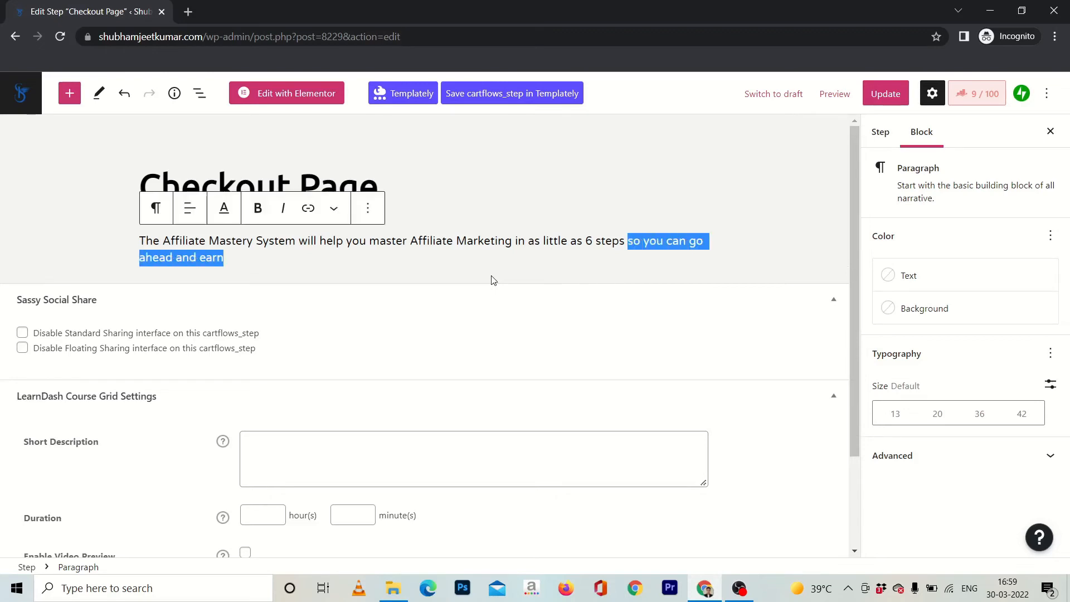
pyautogui.press('BackSpace')
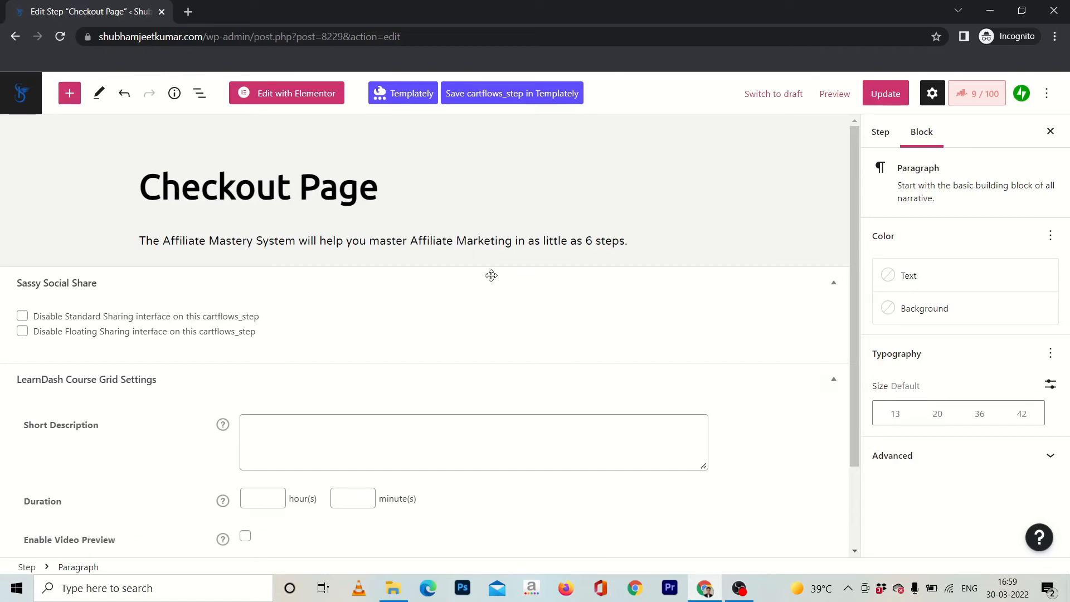
# Continue the paragraph with a new sentence beginning "This model is created after studying over 50 Super Affiliates".
pyautogui.write('This model ')
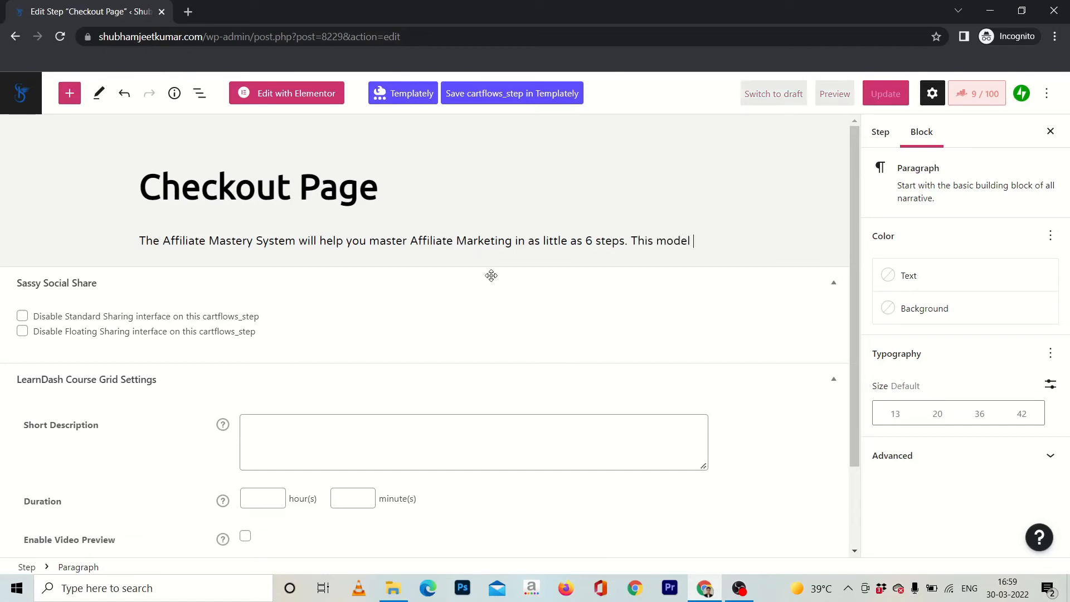
pyautogui.write('is created a')
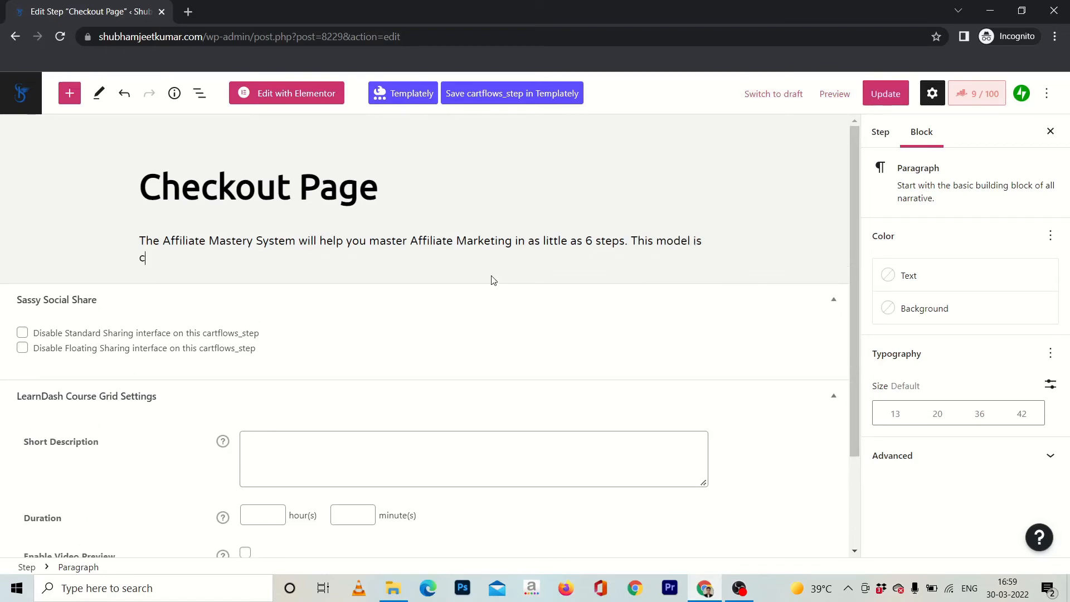
pyautogui.write('fter sudying')
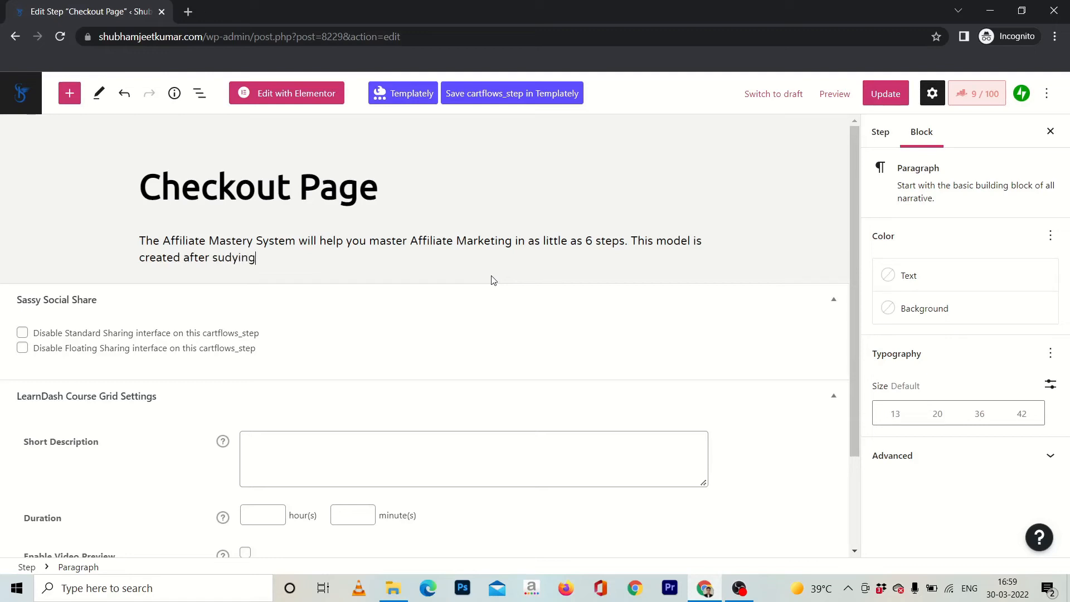
pyautogui.write(' over ')
pyautogui.write('t')
pyautogui.write('5-')
pyautogui.write('0 Su')
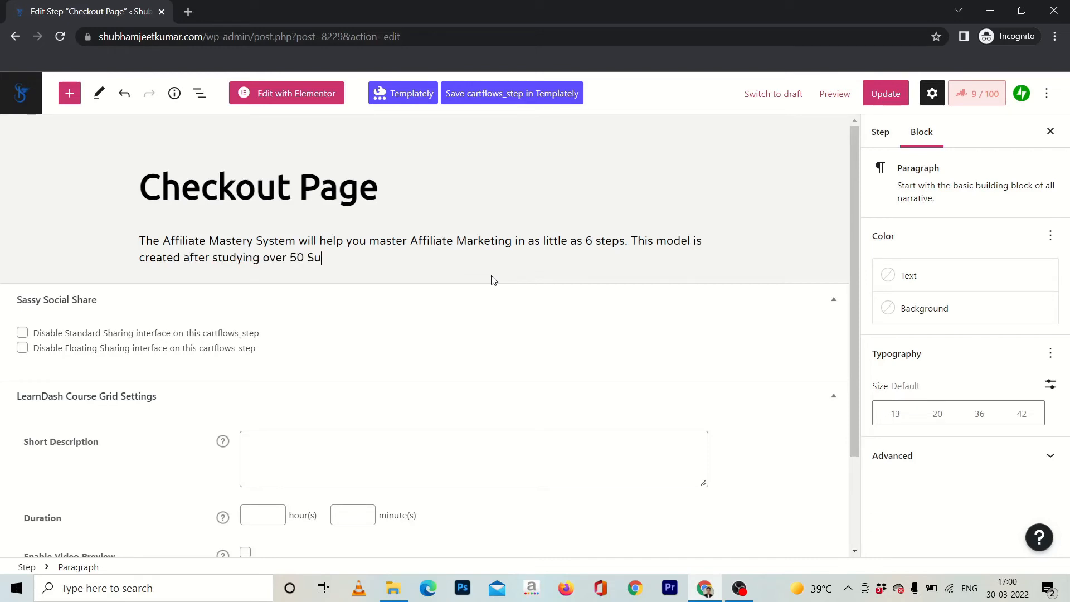
pyautogui.write('per Affiliates Life')
pyautogui.press('BackSpace')
pyautogui.press('BackSpace')
pyautogui.hotkey('ctrl', 'shift', 'Left')
pyautogui.hotkey('ctrl', 'shift', 'Left')
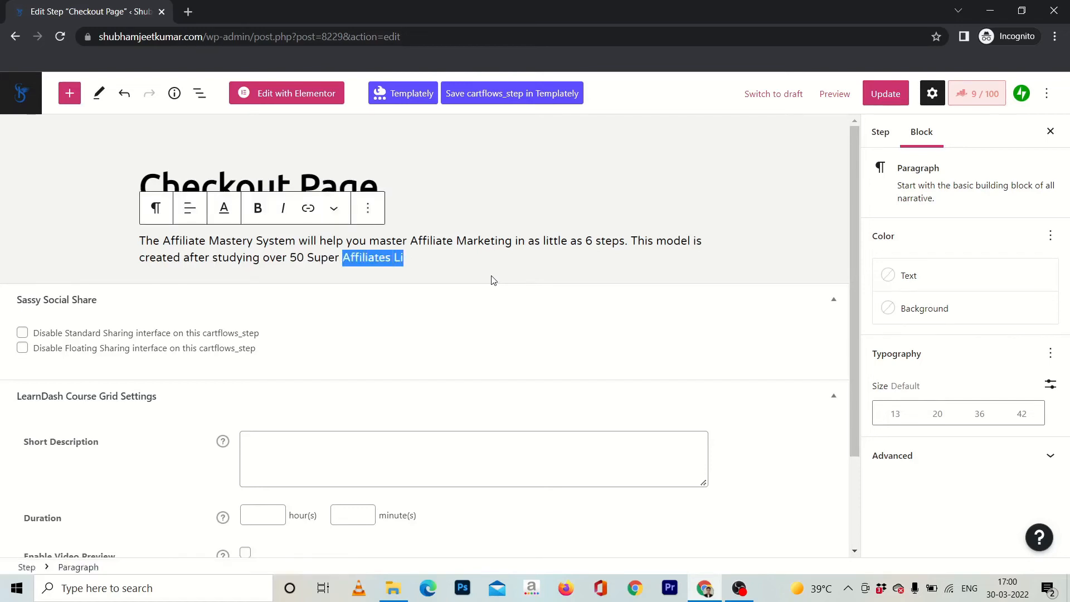
pyautogui.press('Right')
pyautogui.hotkey('ctrl', 'shift', 'Left')
# Complete the paragraph's second sentence with "like Pat Flynn who made $315,000 in 24 months.".
pyautogui.write('like Pat Fly')
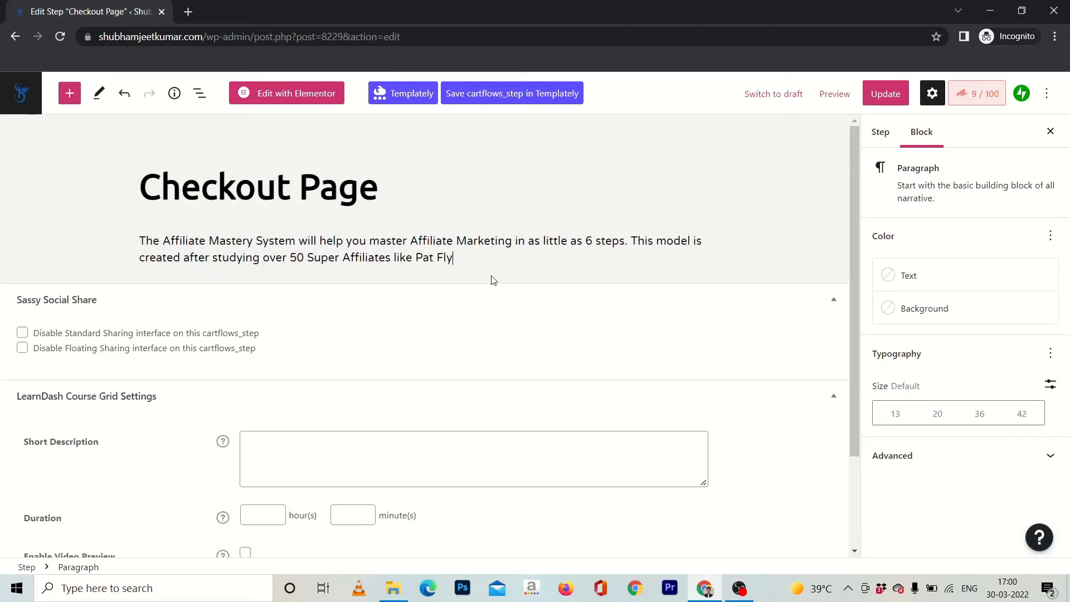
pyautogui.write('nn who makes')
pyautogui.hotkey('ctrl', 'shift', 'Left')
pyautogui.write('made $31')
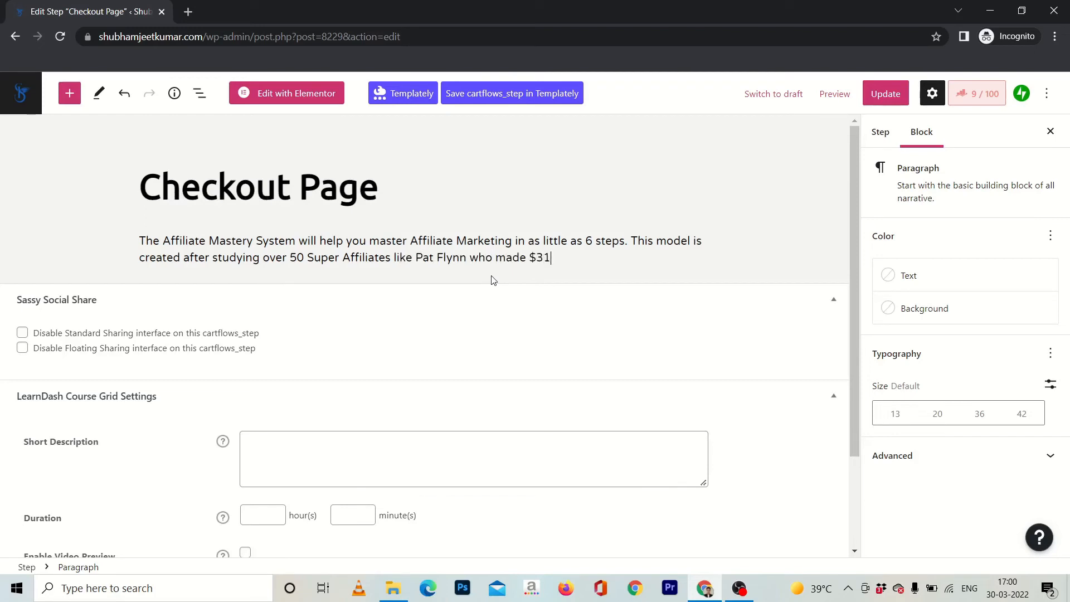
pyautogui.write('5,000 in 24 months.')
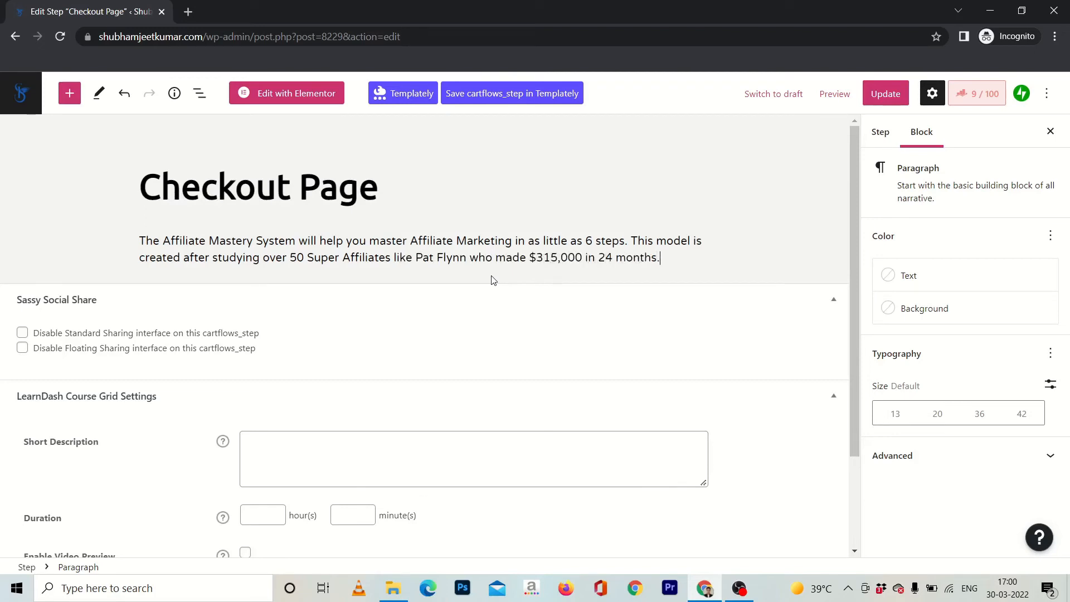
# Set the checkout page's template to Default Template and update the page.
pyautogui.click(934, 103)
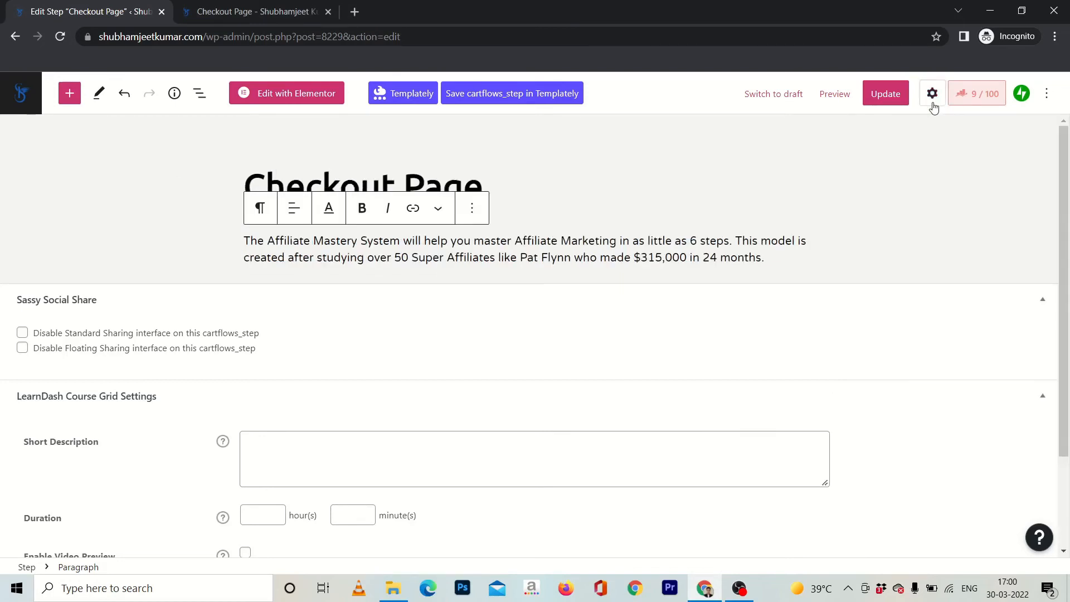
pyautogui.click(933, 104)
pyautogui.click(882, 134)
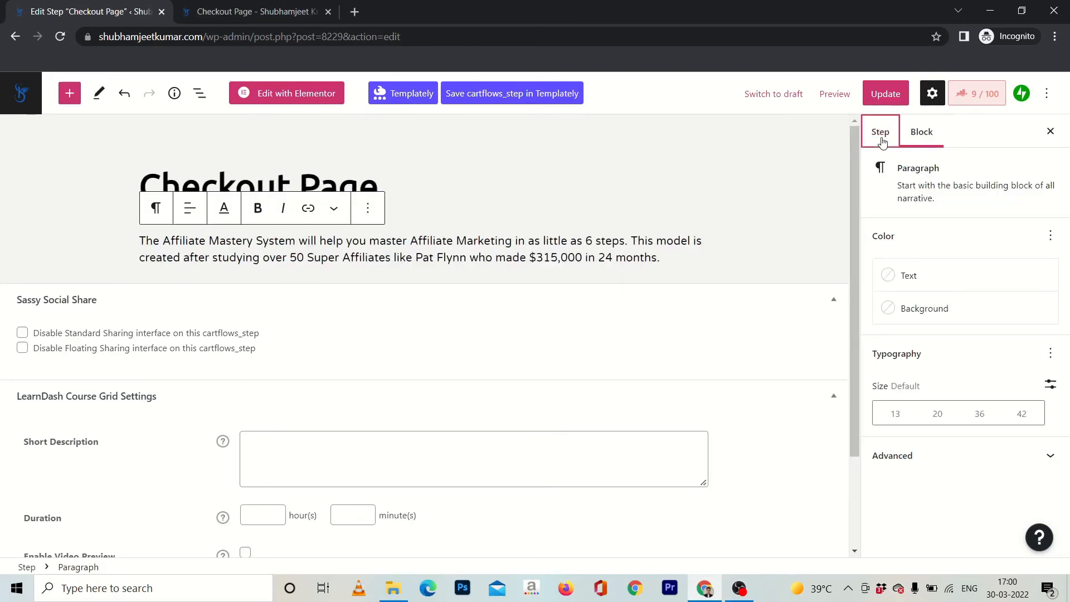
pyautogui.click(940, 336)
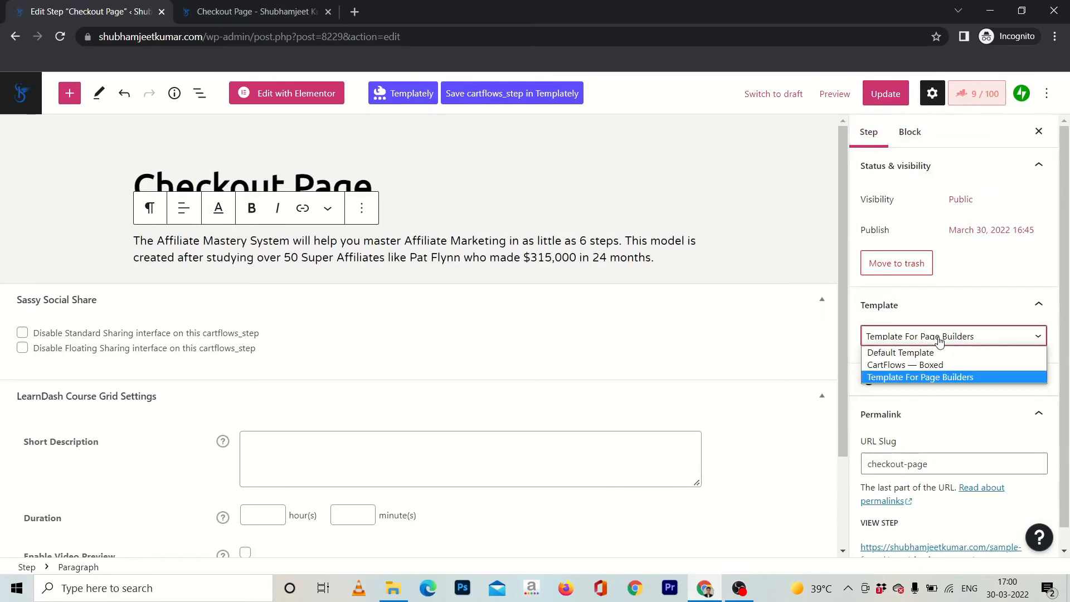
pyautogui.click(914, 352)
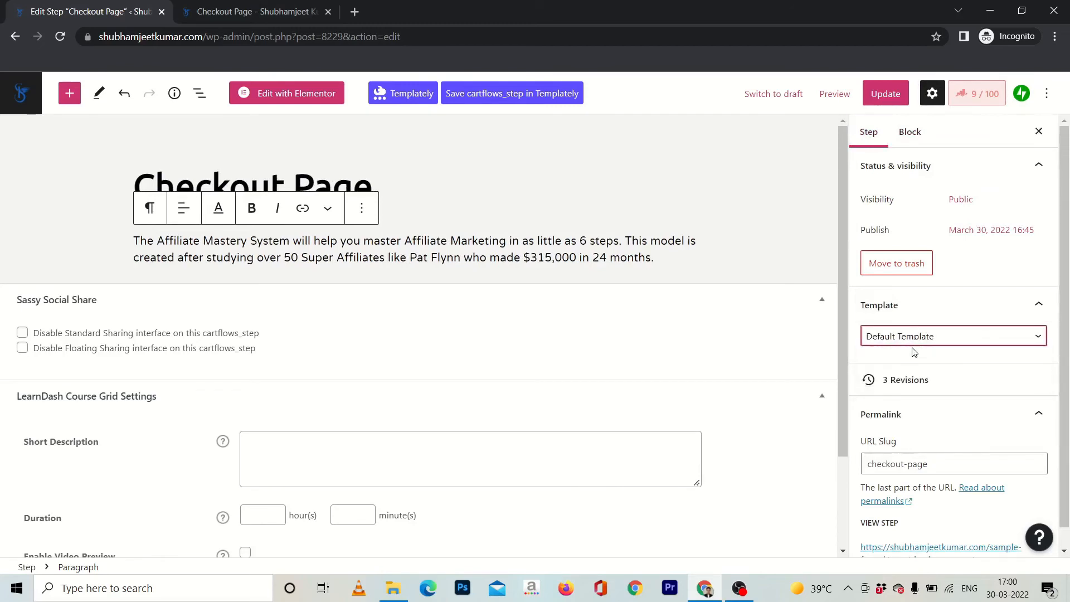
pyautogui.click(889, 94)
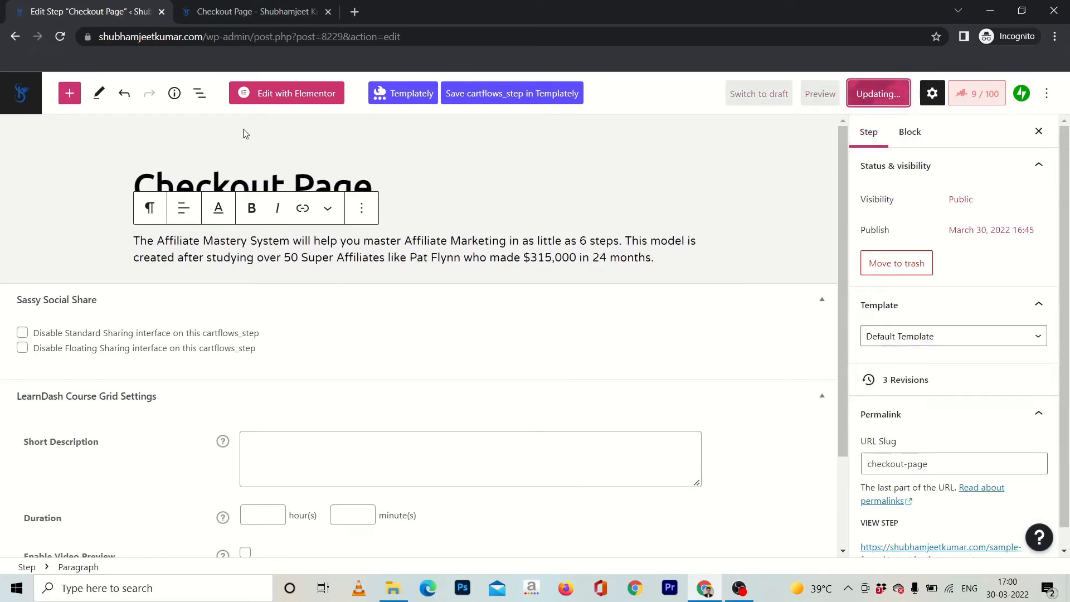
# Reload the live checkout page to check its layout and text, and close it.
pyautogui.click(221, 16)
pyautogui.click(56, 39)
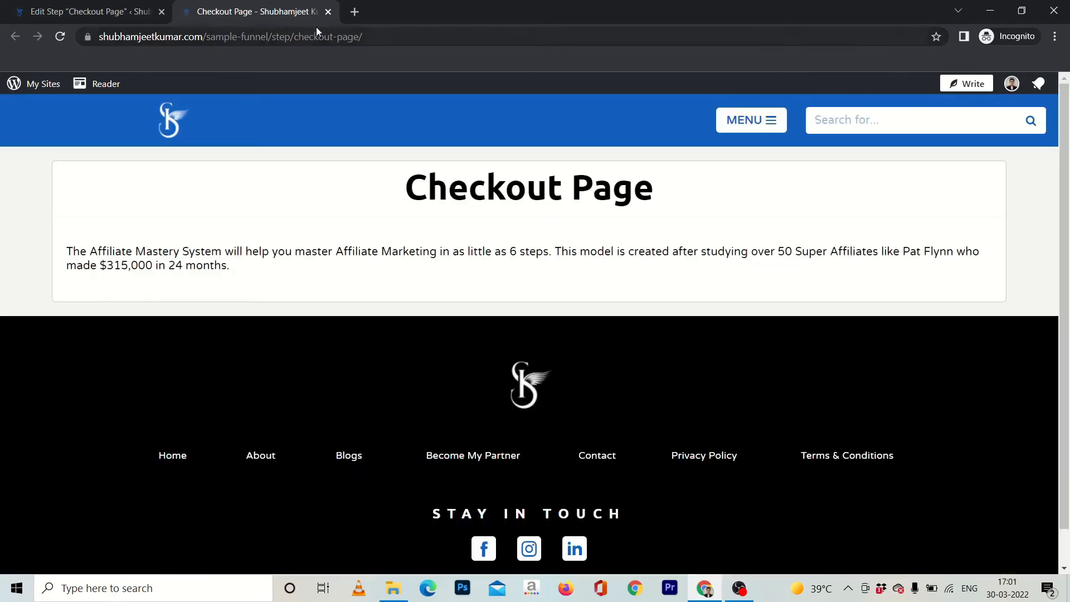
pyautogui.click(329, 12)
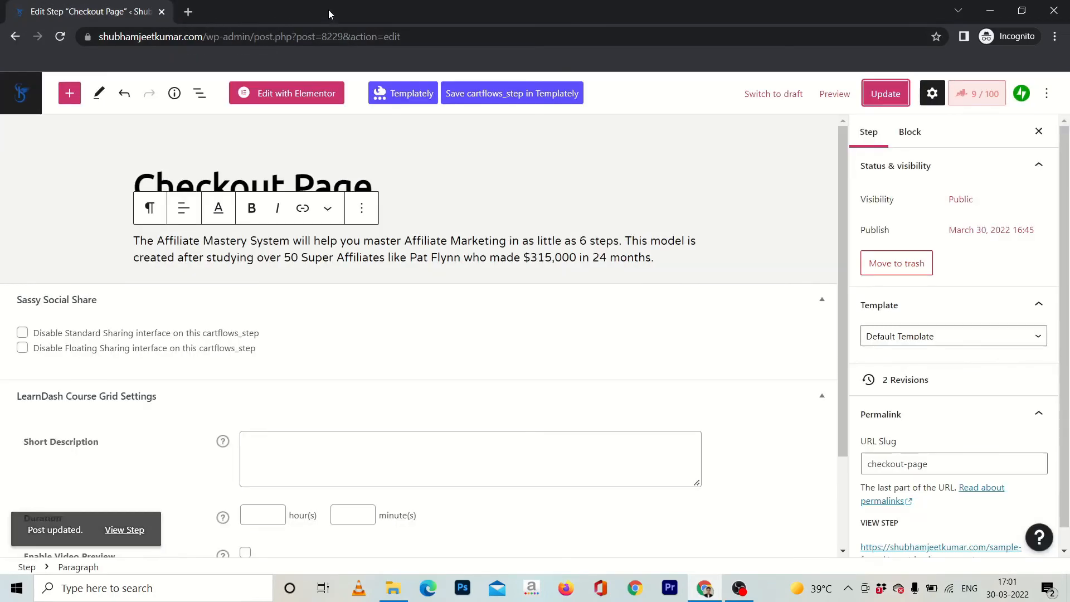
# Leave the block editor for the CartFlows flows list and open Sample Funnel for flow editing.
pyautogui.click(14, 107)
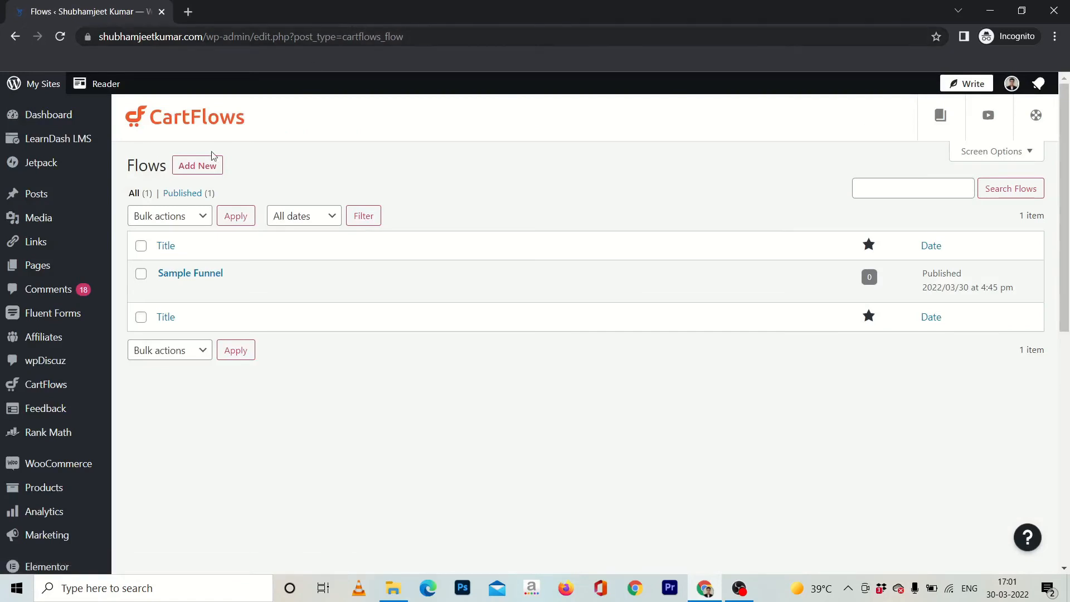
pyautogui.click(184, 272)
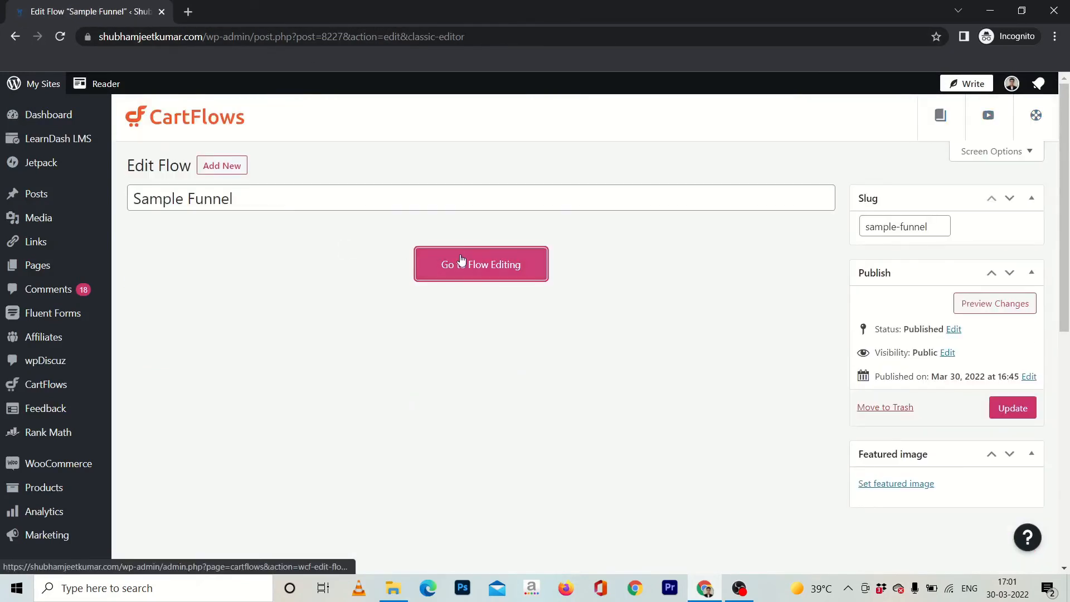
pyautogui.click(461, 257)
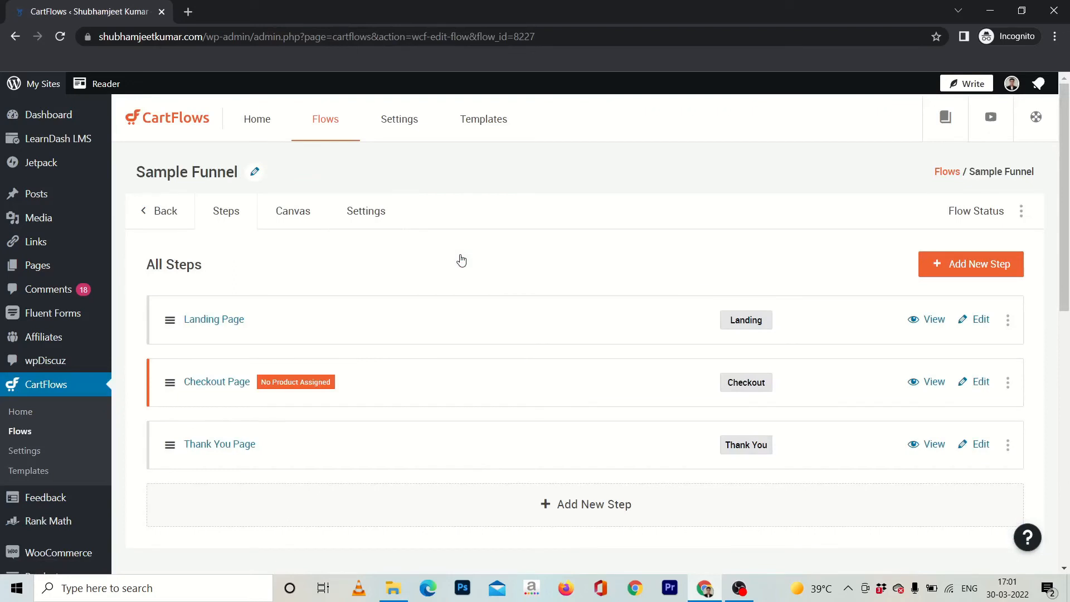
# View the live Checkout Page in a separate tab, open the Landing Page step for editing, and copy the checkout page's URL.
pyautogui.click(914, 389)
pyautogui.click(982, 326)
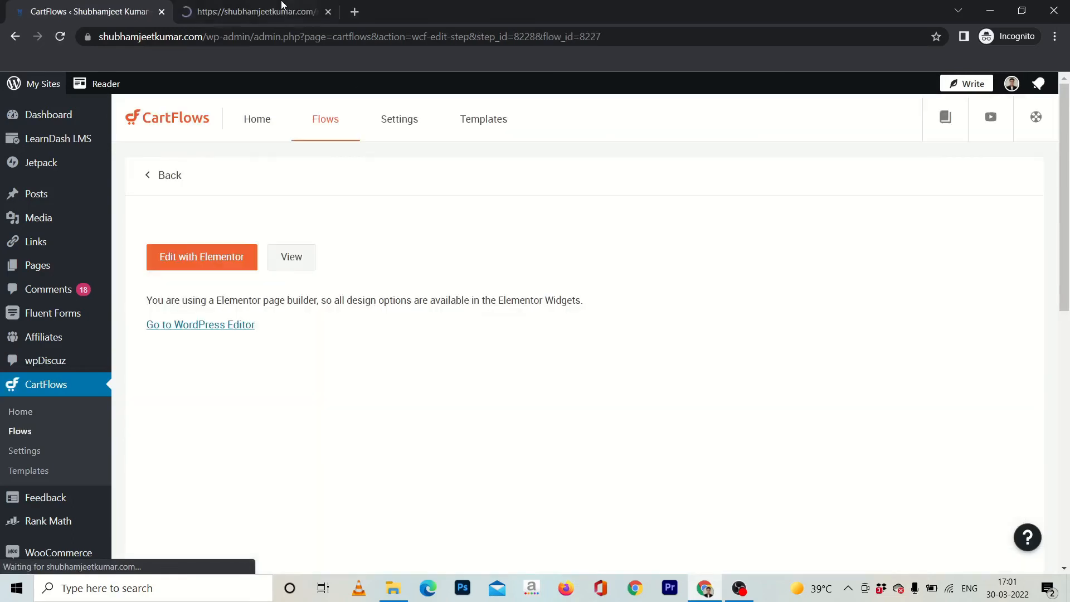
pyautogui.click(283, 5)
pyautogui.click(389, 41)
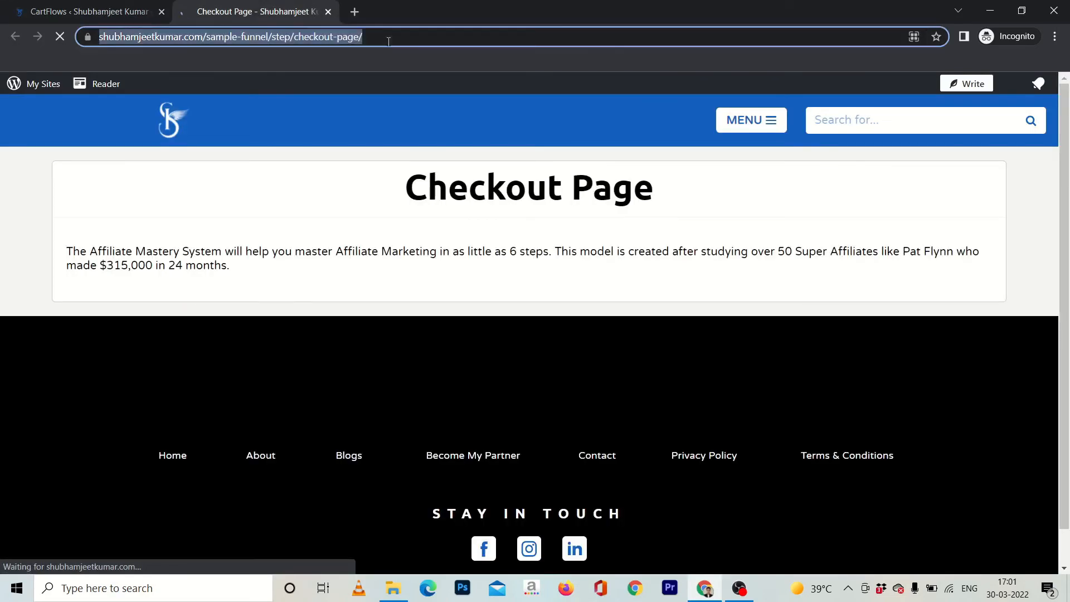
pyautogui.rightClick(139, 41)
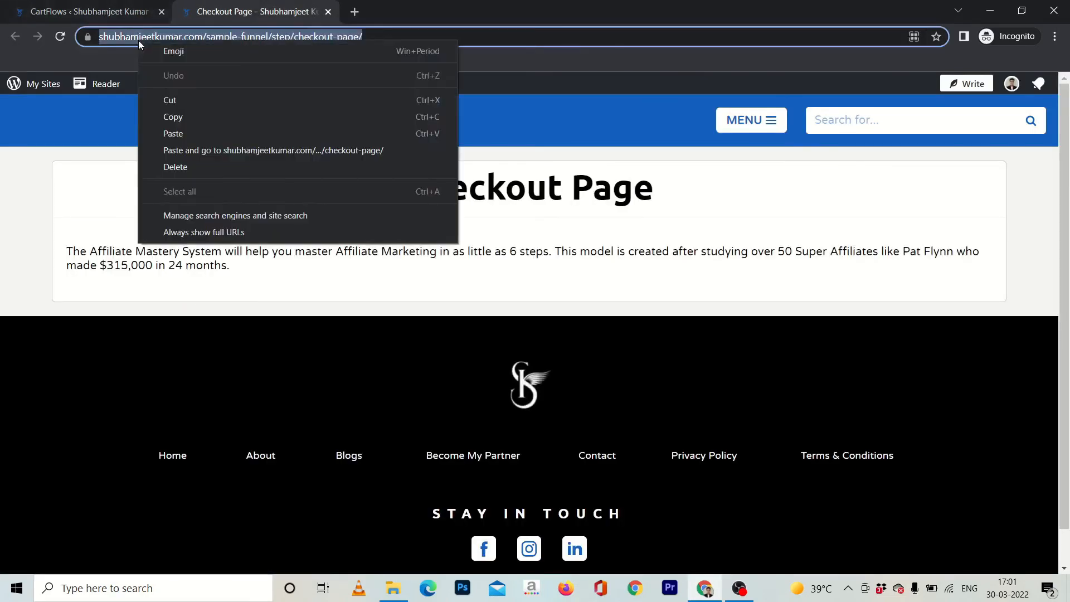
pyautogui.click(164, 111)
# Open the Landing Page in the WordPress editor, link its GO TO THE CHECKOUT PAGE! button to the copied checkout page URL, and update the page.
pyautogui.click(111, 12)
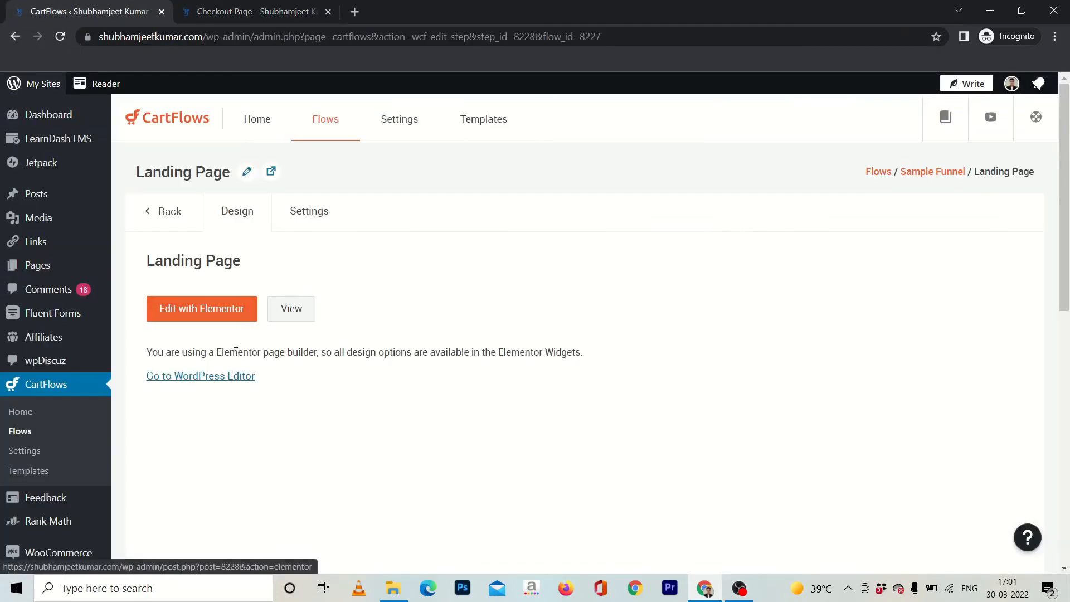
pyautogui.click(210, 376)
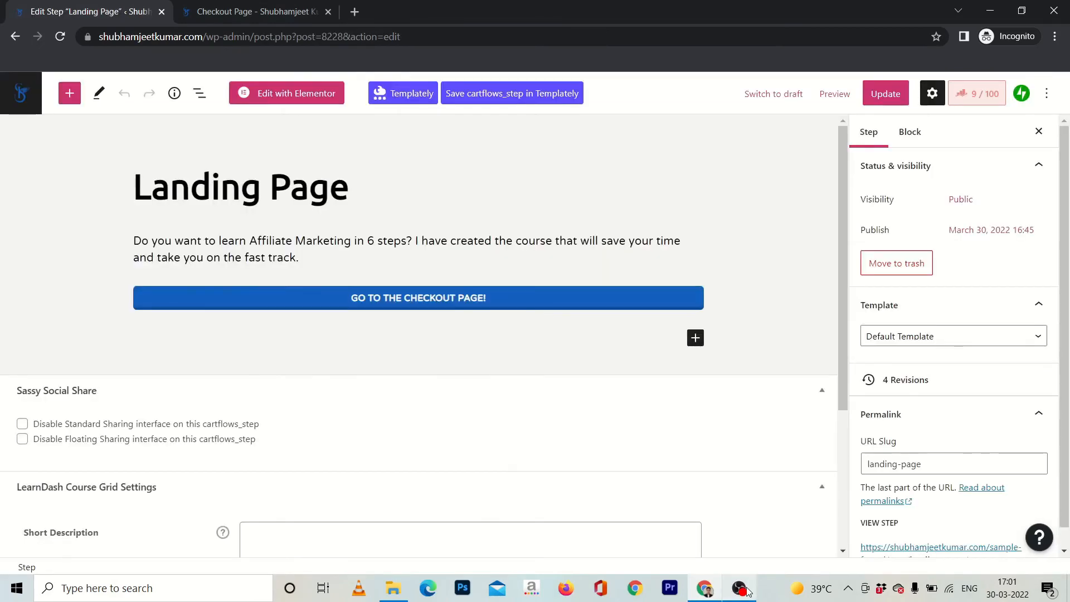
pyautogui.click(405, 308)
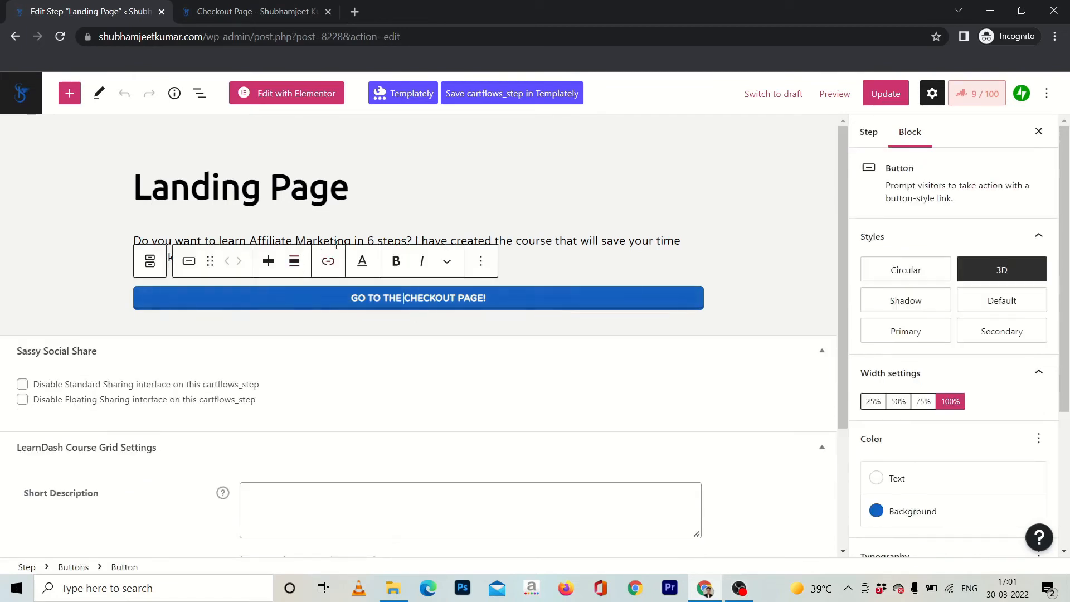
pyautogui.click(327, 262)
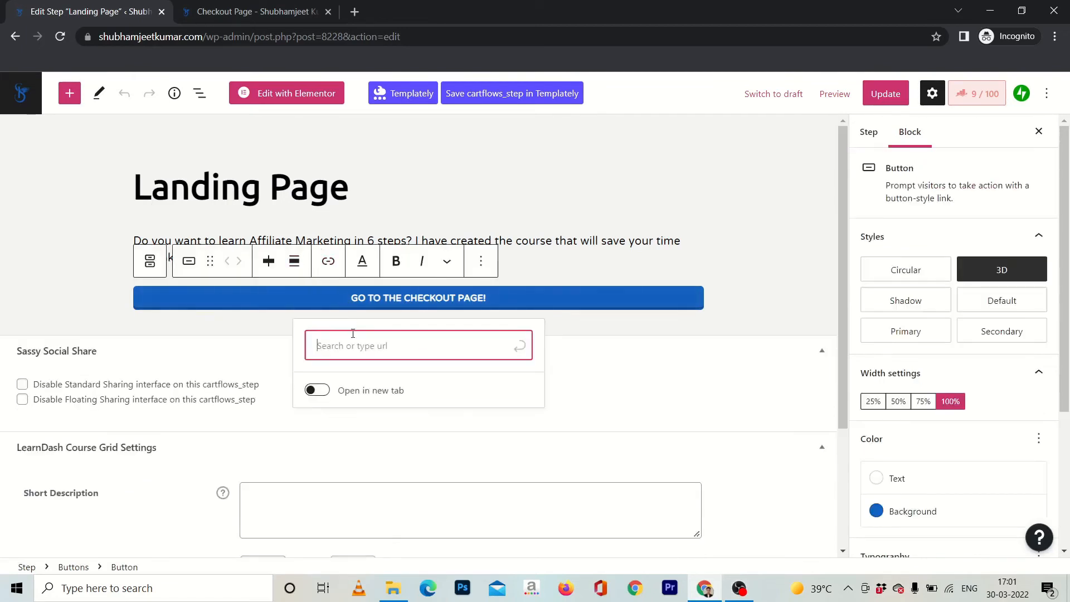
pyautogui.hotkey('ctrl', 'v')
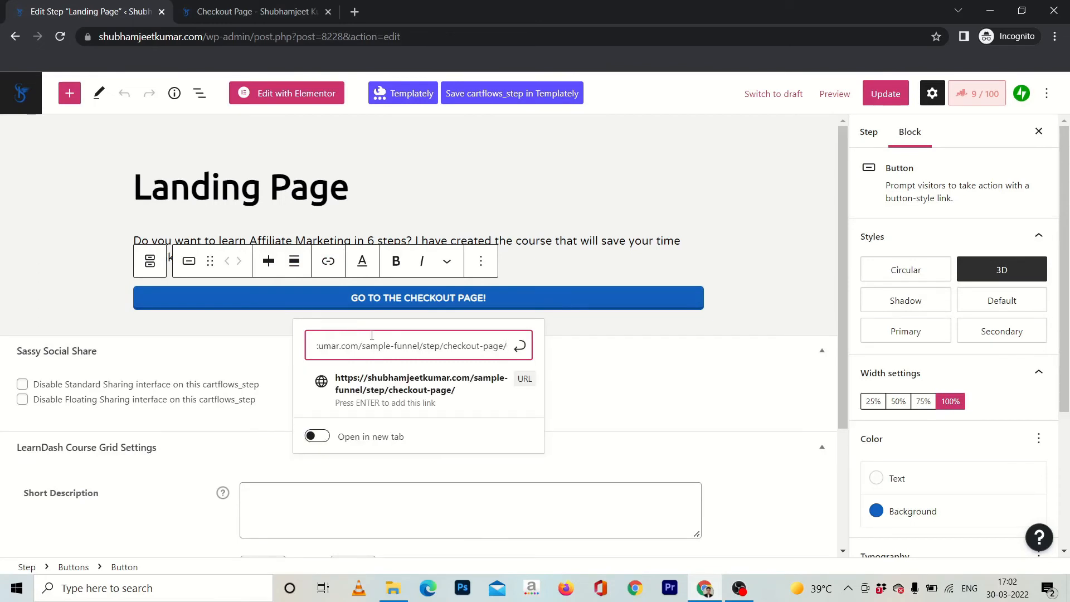
pyautogui.click(519, 346)
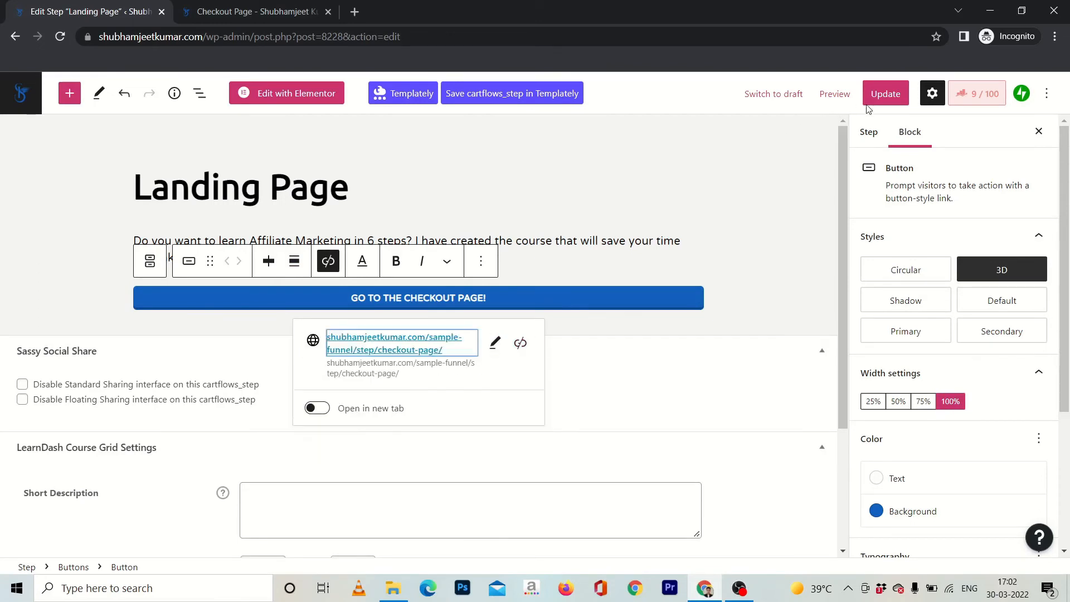
pyautogui.click(883, 95)
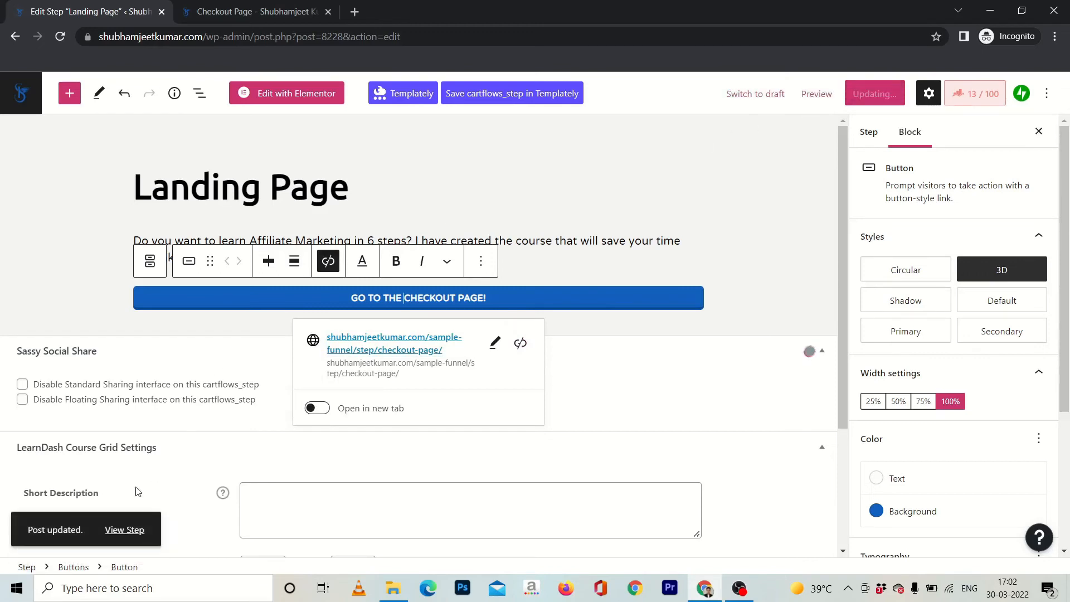
# View the live landing page in a separate tab, test its checkout button, and close both live page tabs.
pyautogui.keyDown('ctrl'); pyautogui.click(112, 528); pyautogui.keyUp('ctrl')
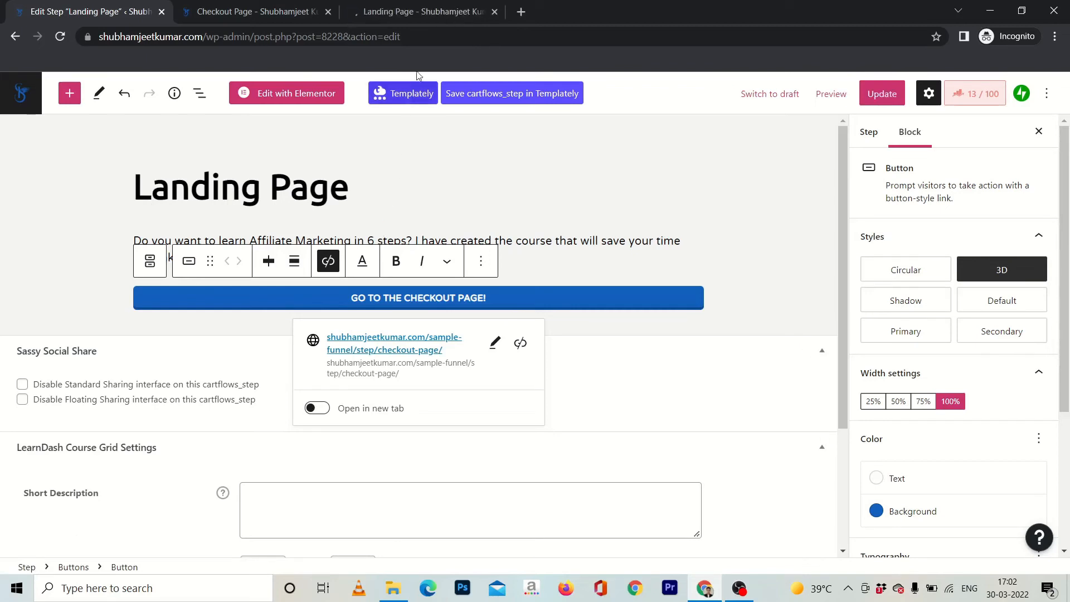
pyautogui.click(398, 10)
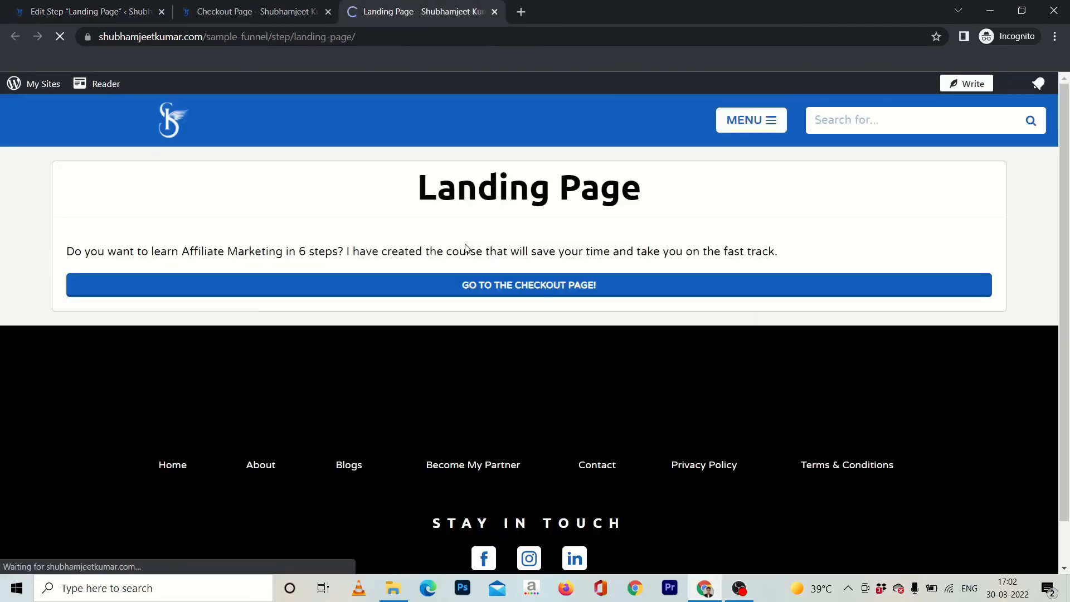
pyautogui.click(510, 293)
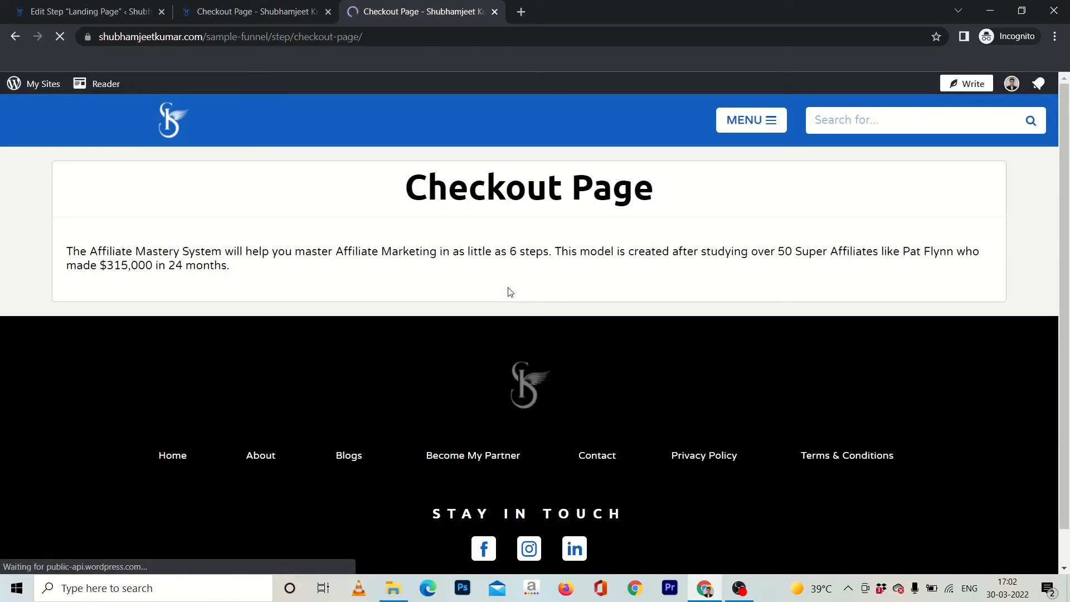
pyautogui.click(495, 12)
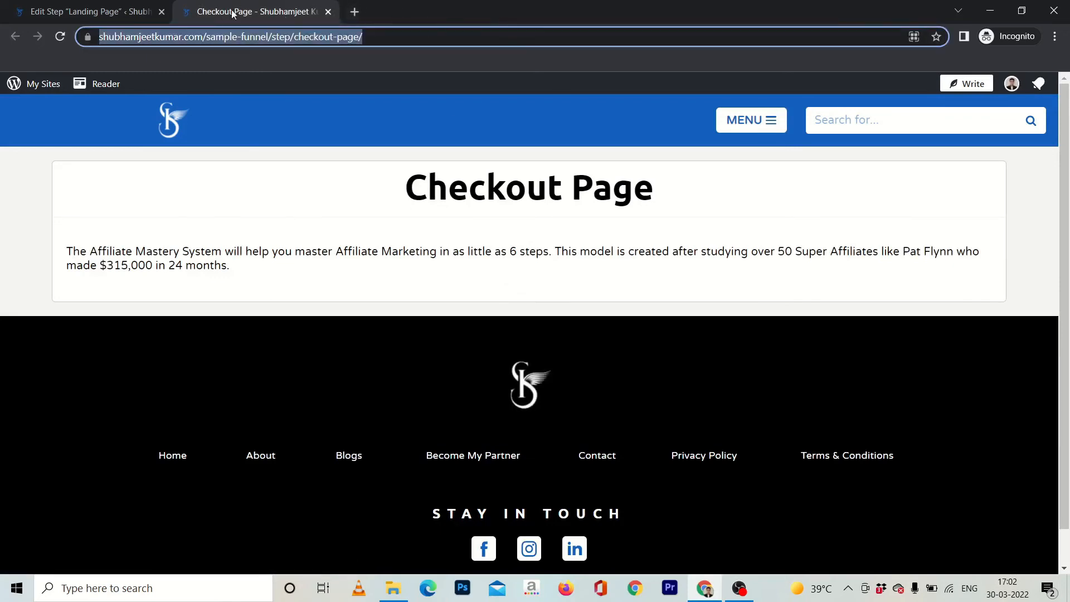
pyautogui.click(329, 12)
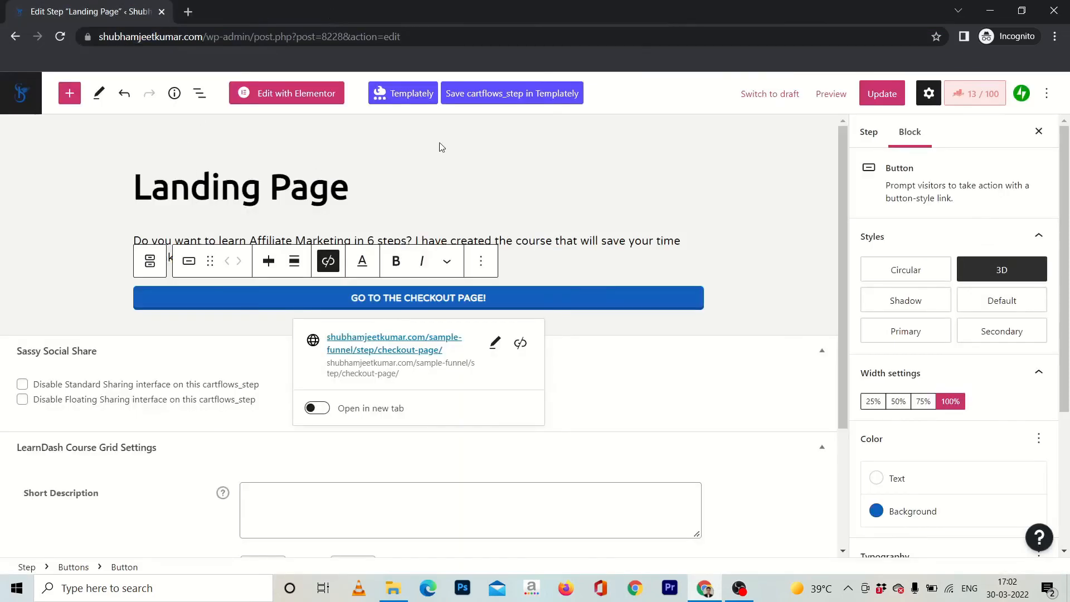
# Update the landing page, return to Sample Funnel's flow editing, and open the Checkout Page step for editing.
pyautogui.click(882, 94)
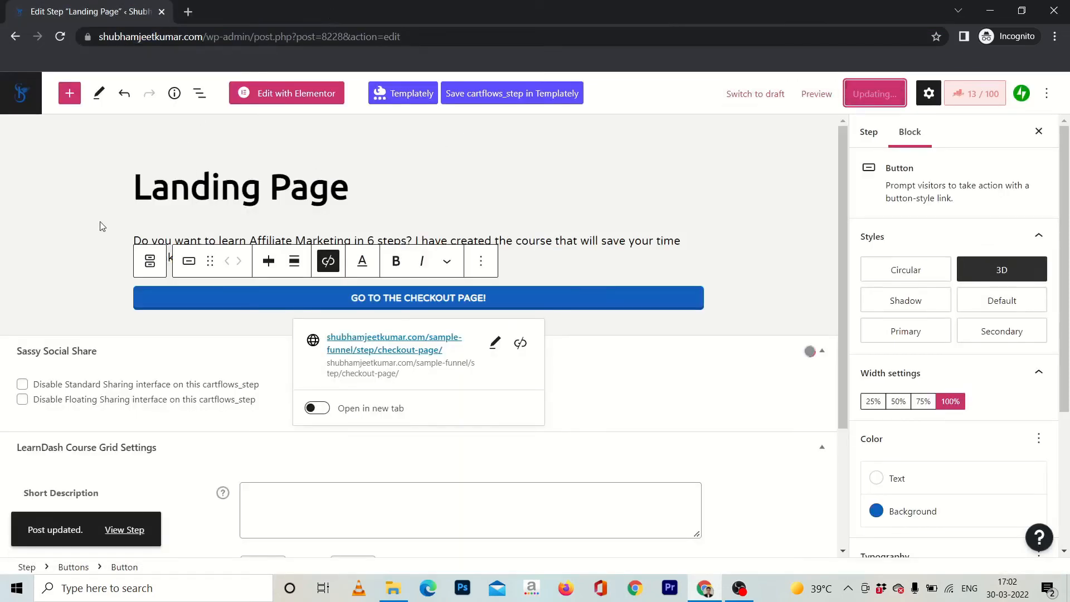
pyautogui.click(22, 99)
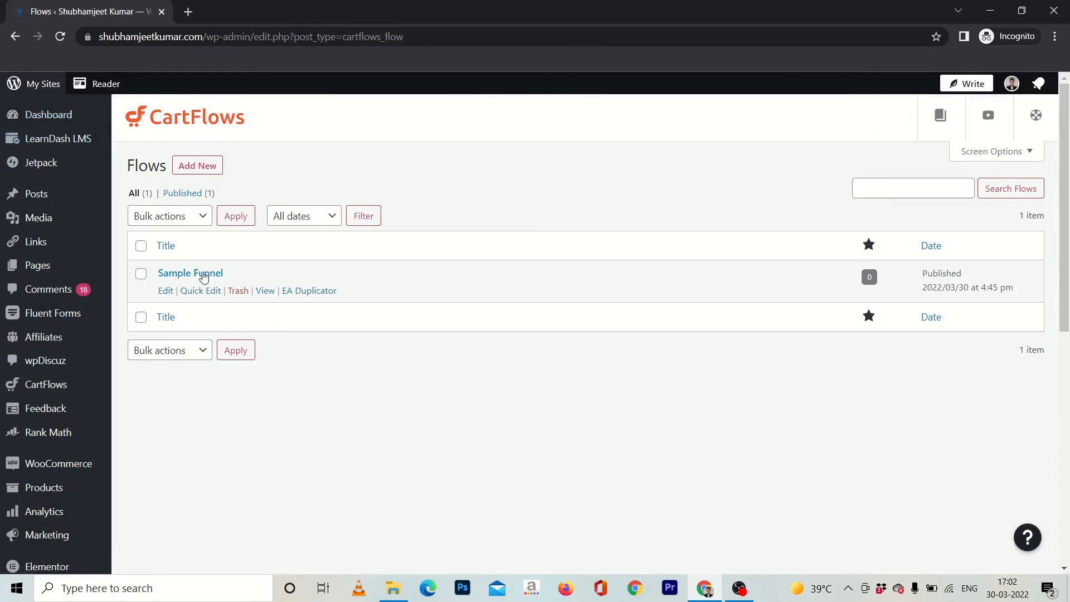
pyautogui.click(166, 295)
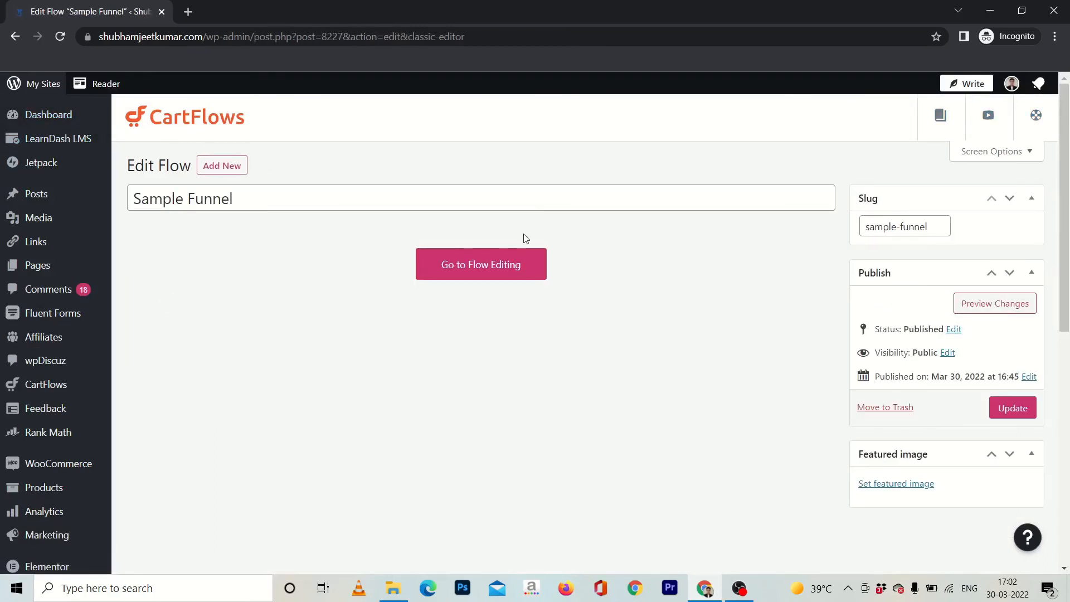
pyautogui.click(493, 263)
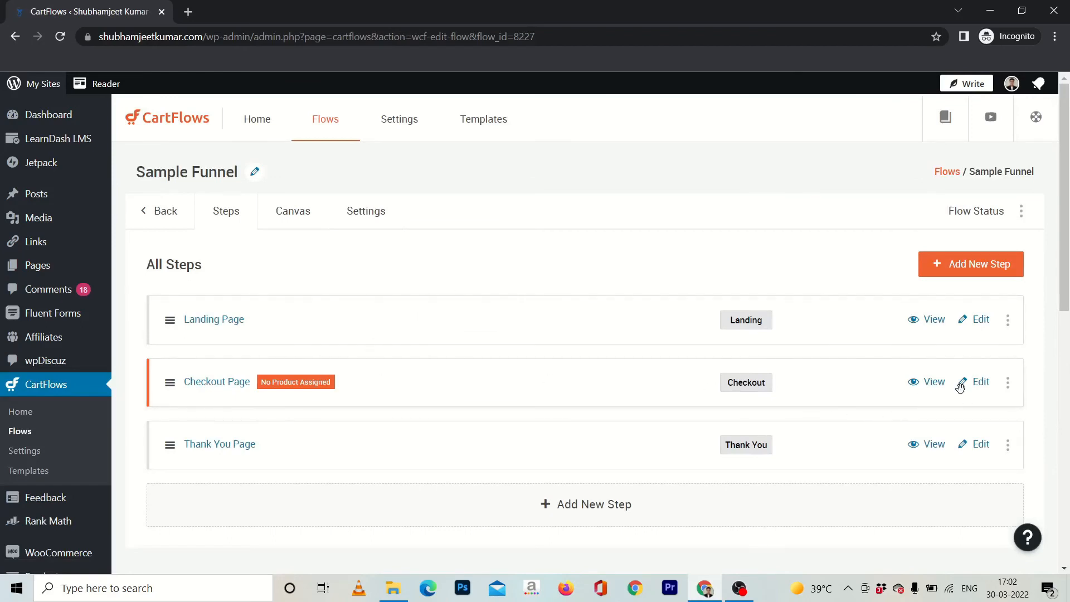
pyautogui.click(979, 383)
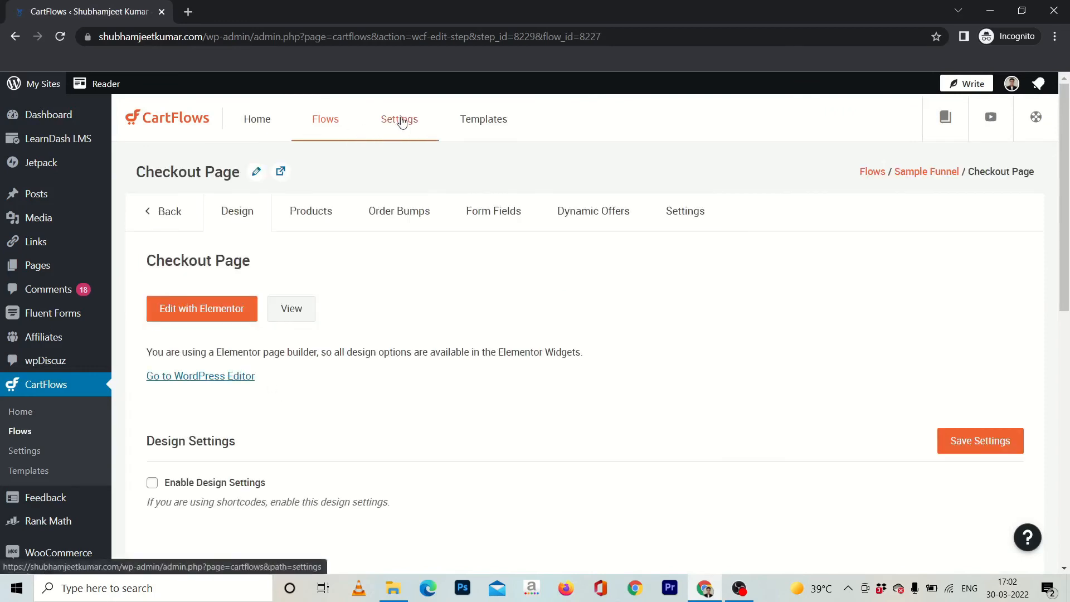
# Search the checkout step's products for "affiliate mastery" and add Affiliate Mastery System (#7500).
pyautogui.click(318, 224)
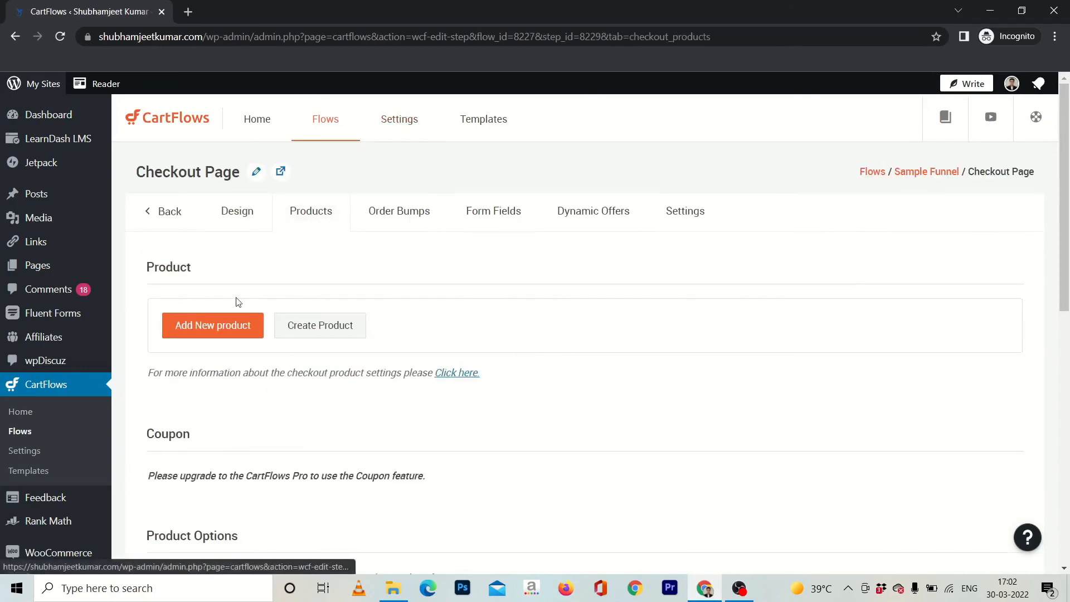
pyautogui.click(211, 328)
pyautogui.click(445, 341)
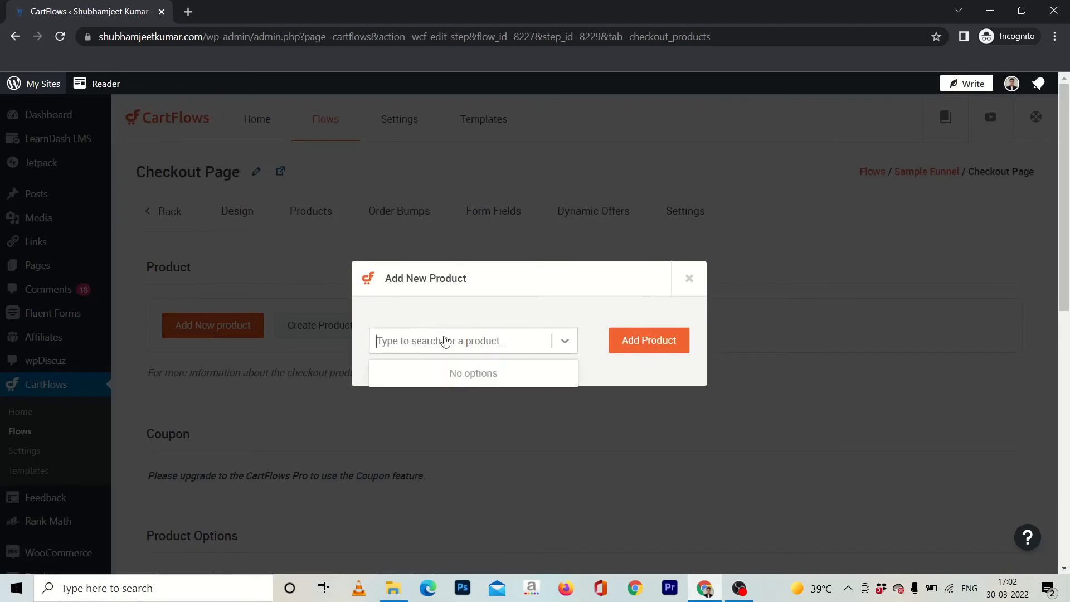
pyautogui.write('aff')
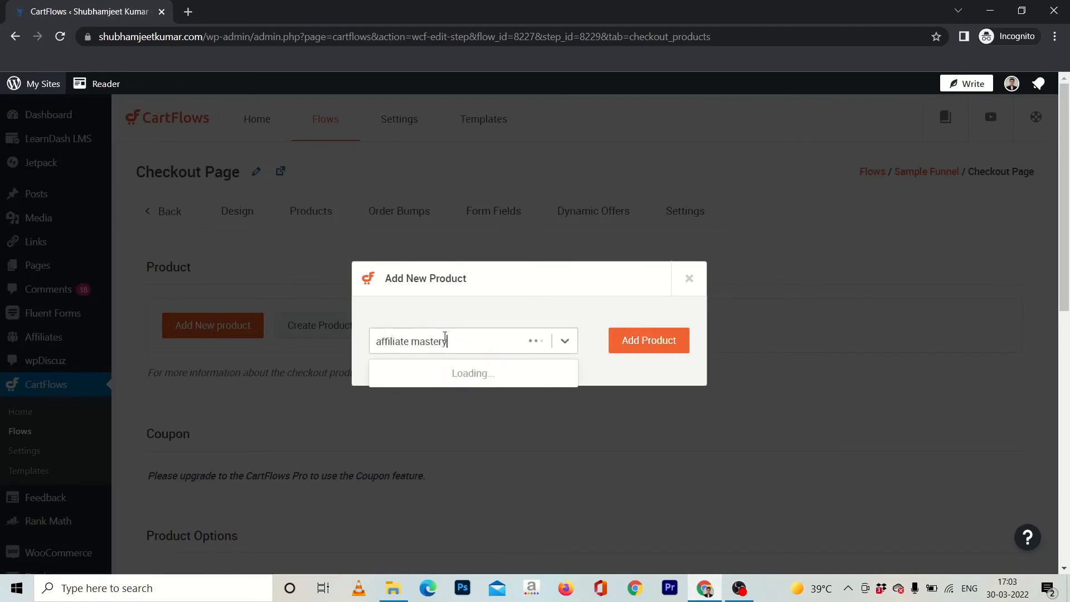
pyautogui.write('iliate mastery')
pyautogui.click(447, 374)
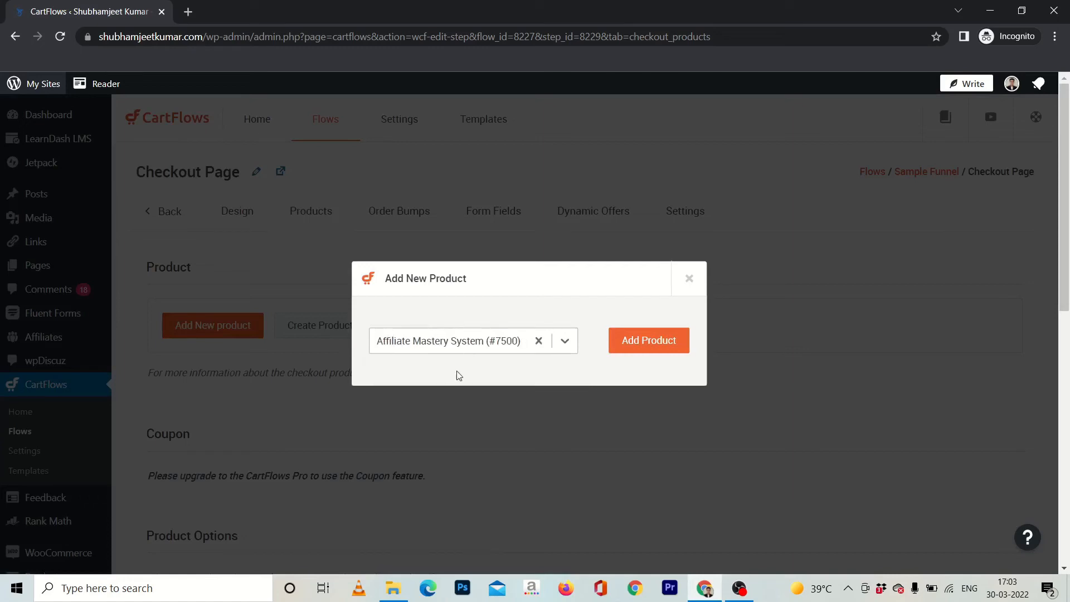
pyautogui.click(648, 346)
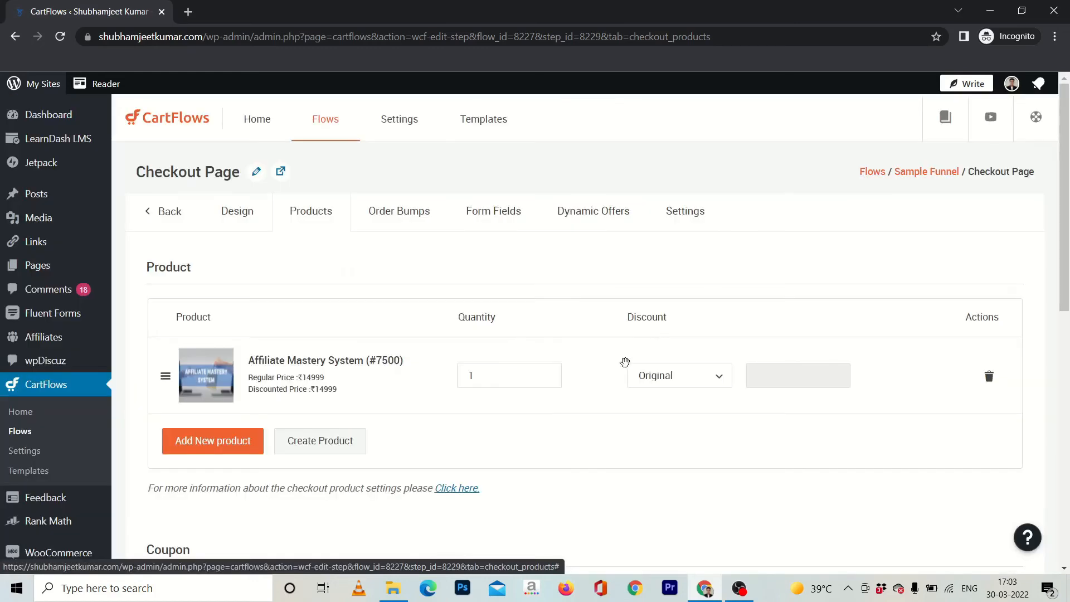
# Set the Affiliate Mastery System discount to type Price with a value of 8000, and save the product settings.
pyautogui.click(690, 385)
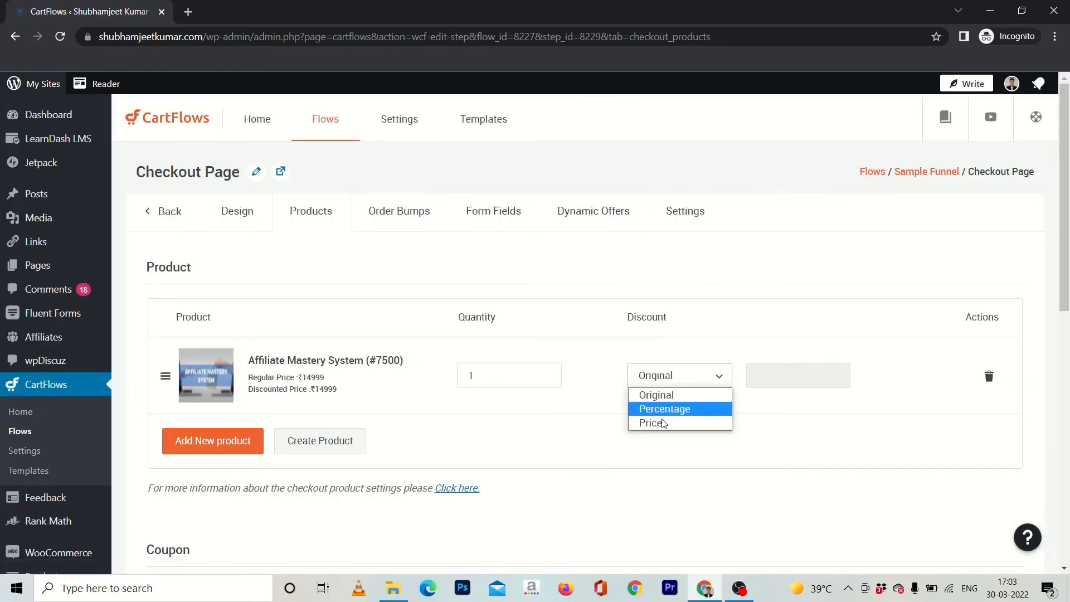
pyautogui.click(659, 425)
pyautogui.click(780, 381)
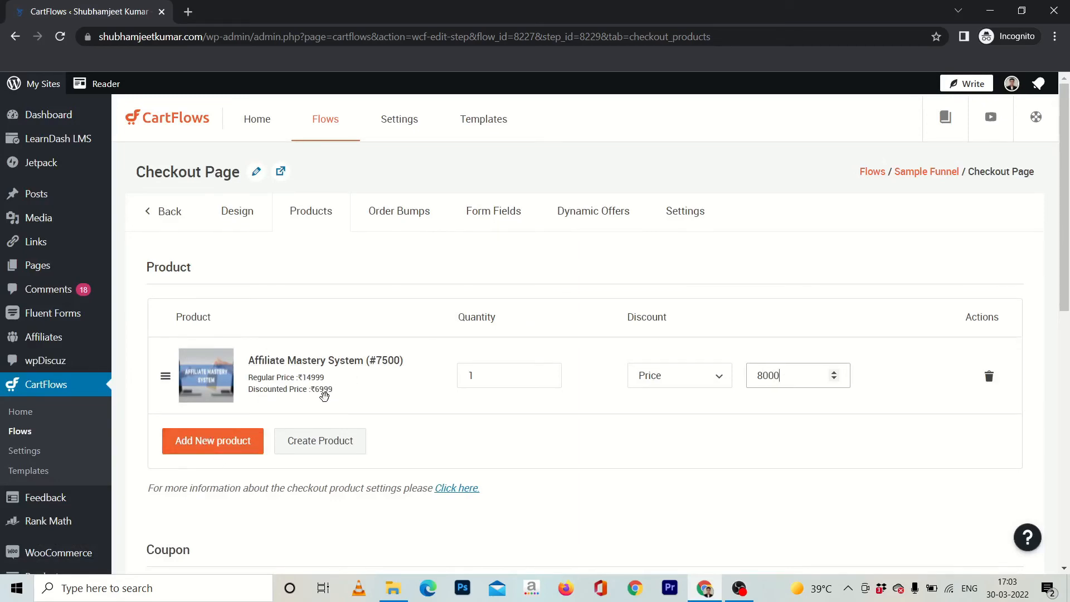
pyautogui.scroll(-8, 375, 410)
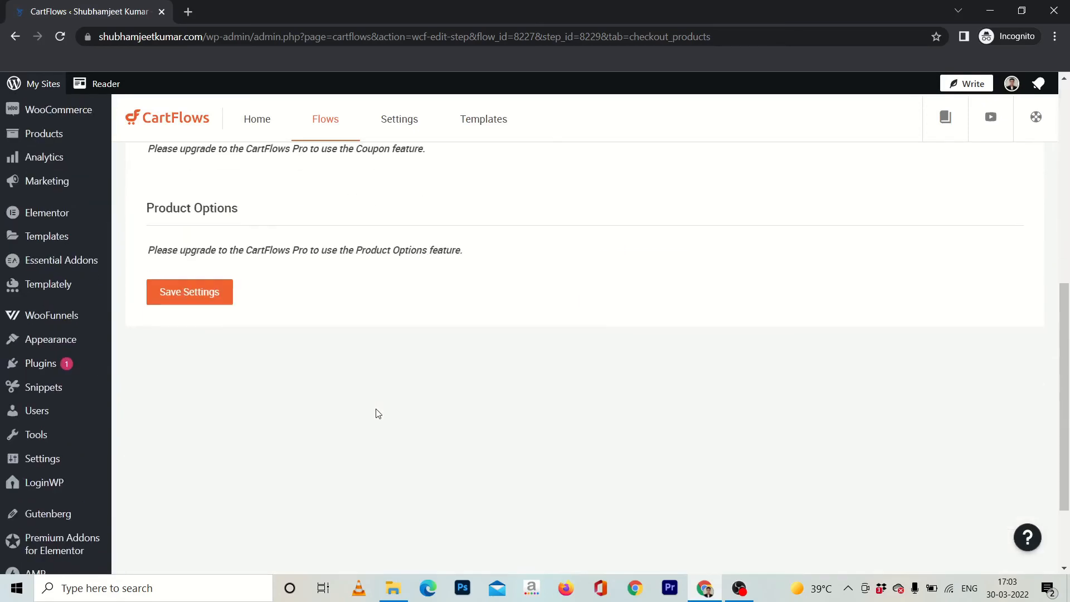
pyautogui.click(194, 300)
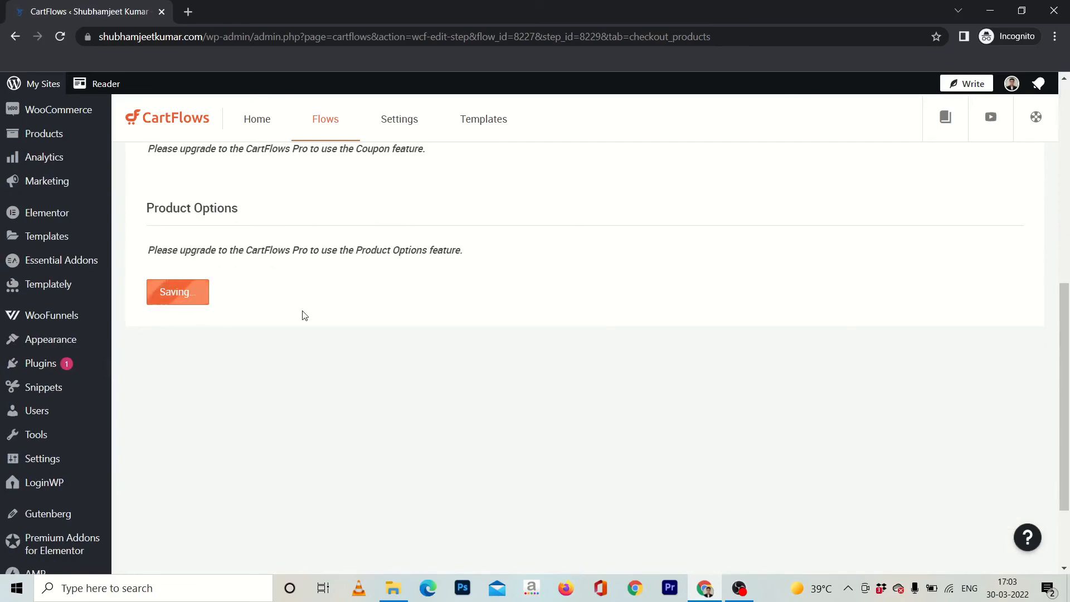
# Insert a Checkout Form block below the descriptive text of the Checkout Page in the WordPress editor.
pyautogui.scroll(8, 304, 316)
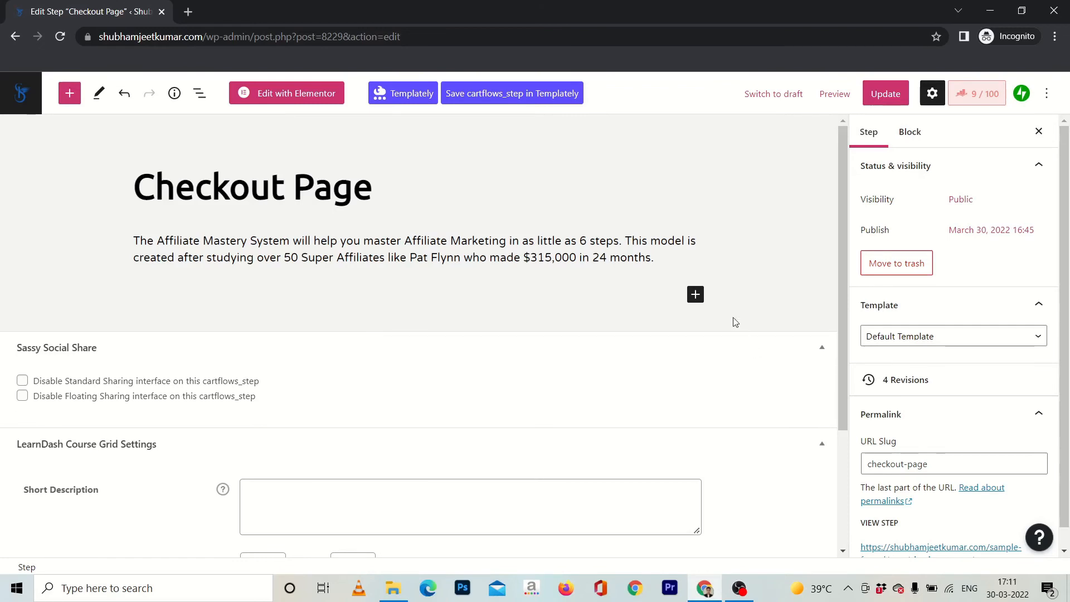
pyautogui.click(696, 294)
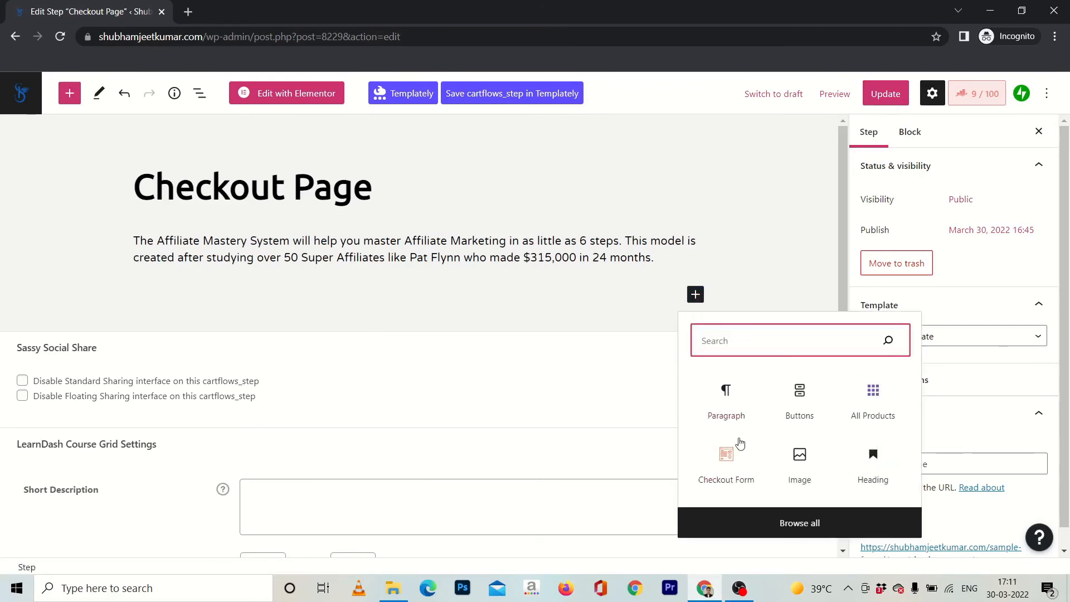
pyautogui.write('check')
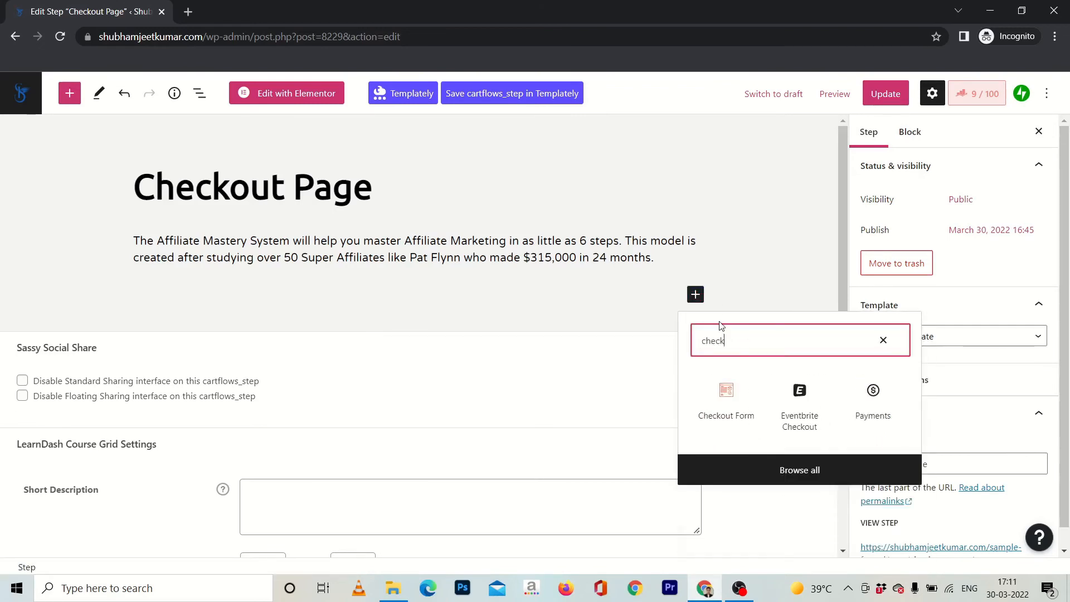
pyautogui.click(726, 399)
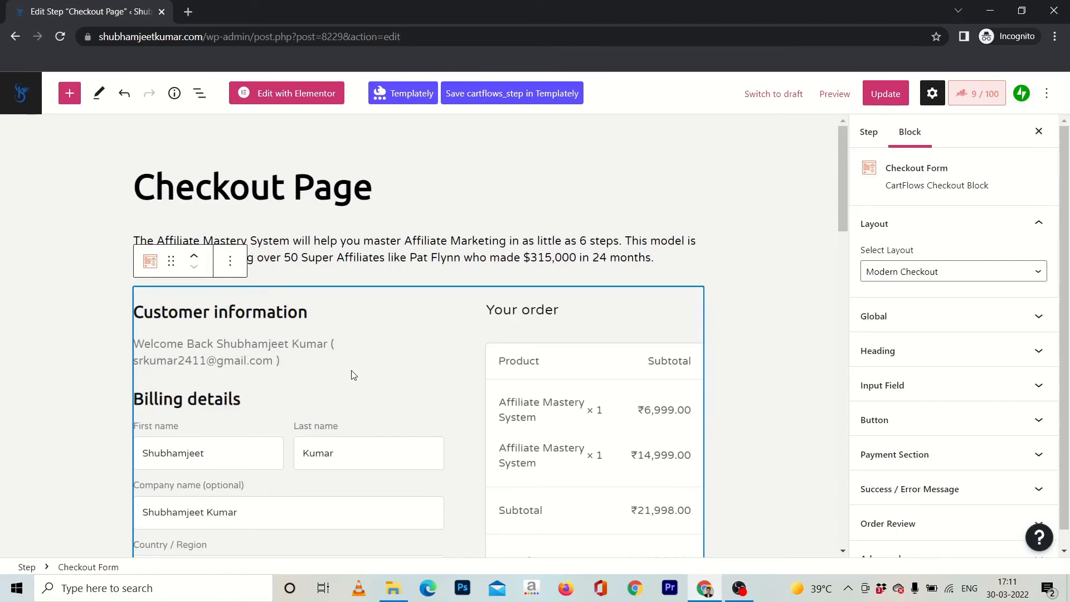
# Review the checkout form's billing fields, payment options and order summary, and update the checkout page.
pyautogui.scroll(-10, 392, 378)
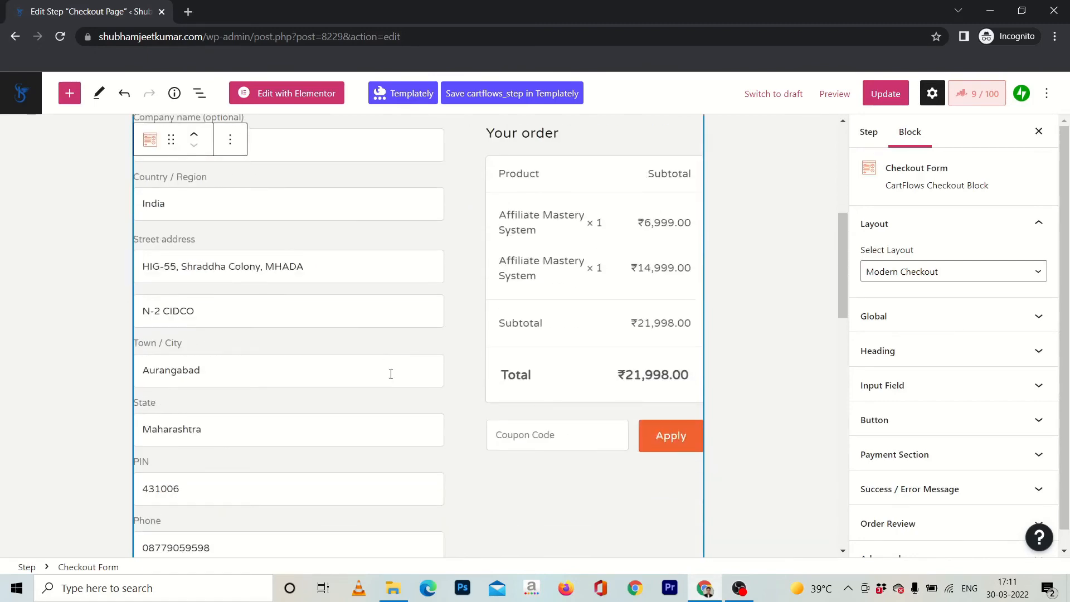
pyautogui.scroll(4, 486, 393)
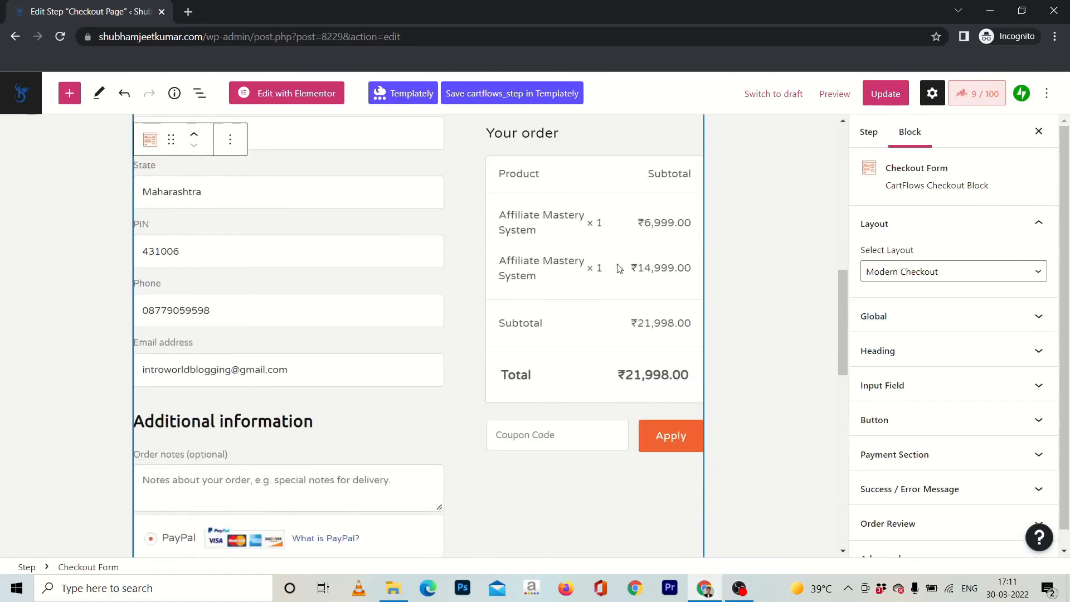
pyautogui.scroll(-7, 413, 336)
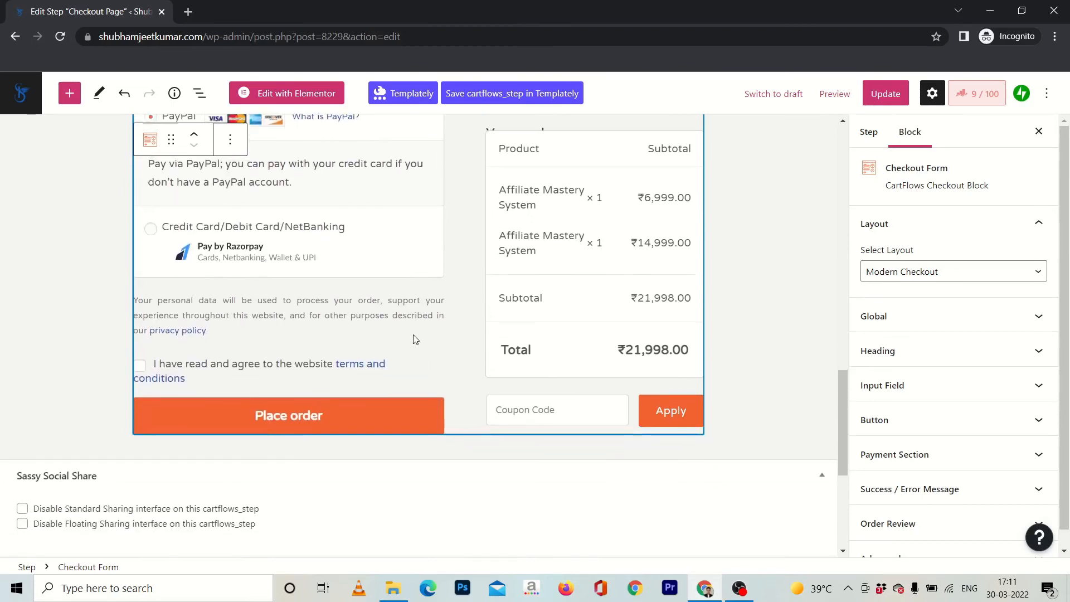
pyautogui.scroll(4, 414, 335)
pyautogui.scroll(10, 414, 335)
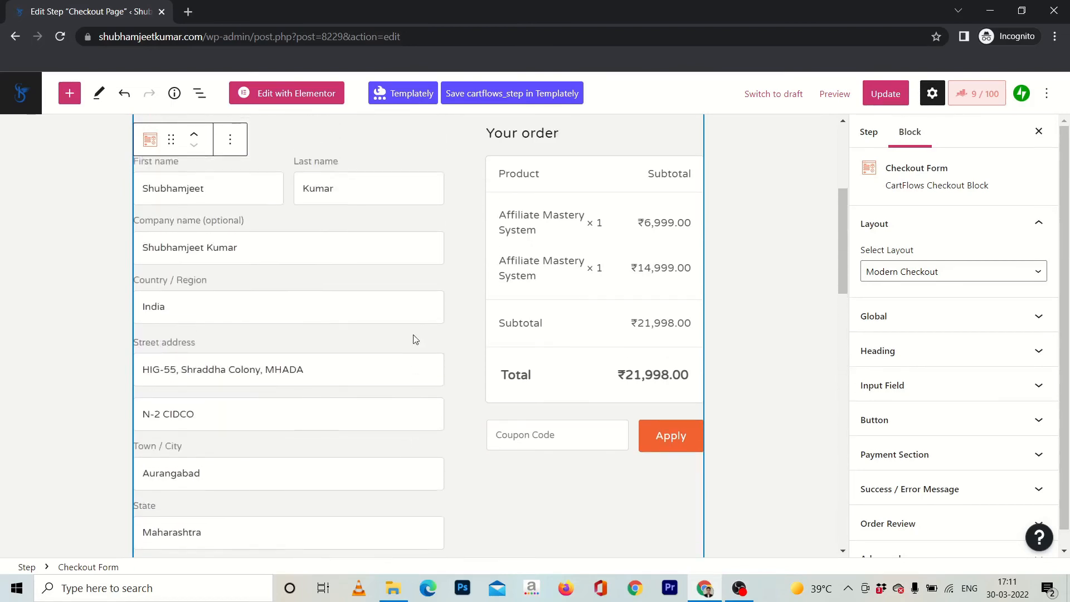
pyautogui.click(886, 90)
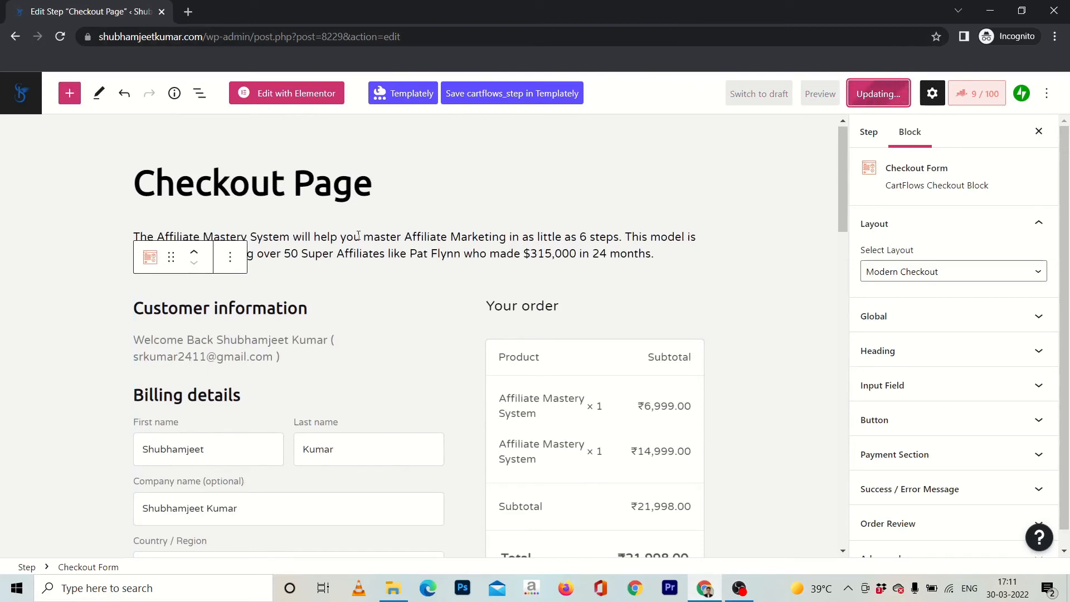
# Leave the checkout page editor and open the Thank You Page step of the Sample Funnel flow for editing.
pyautogui.click(23, 106)
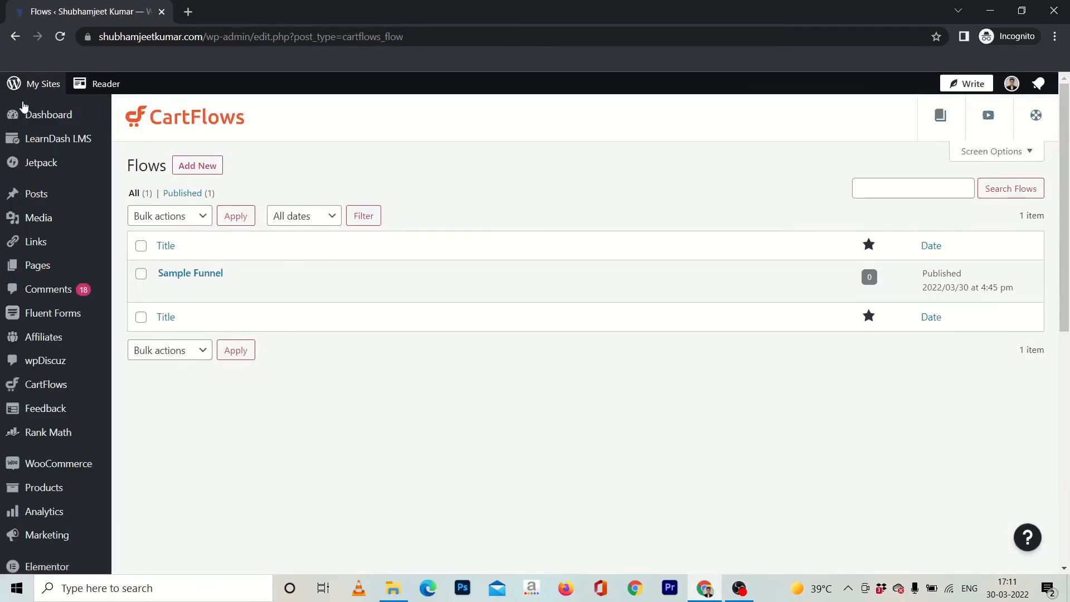
pyautogui.click(164, 294)
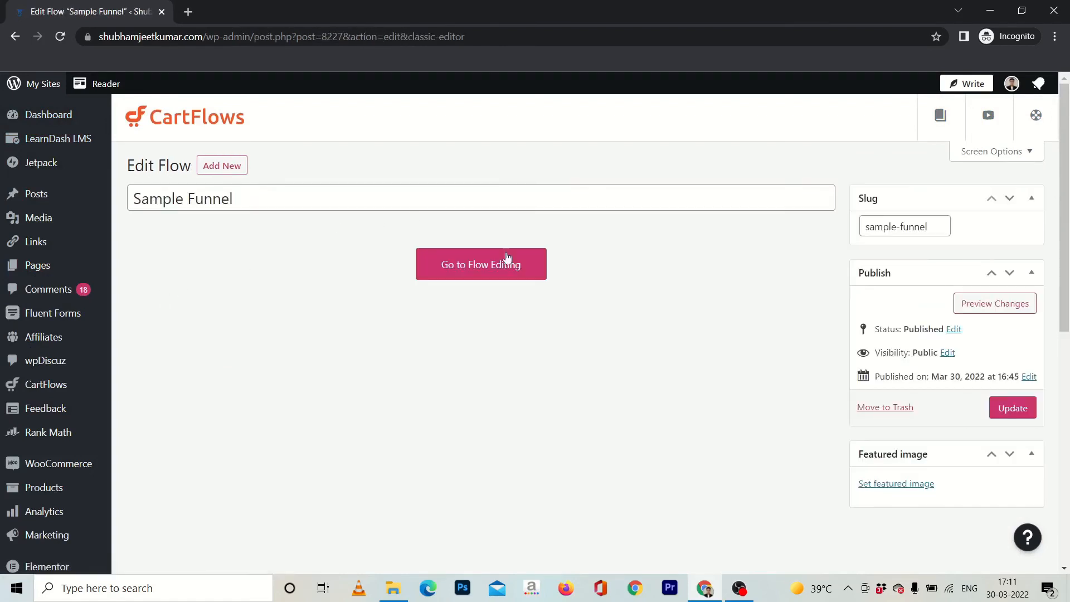
pyautogui.click(507, 257)
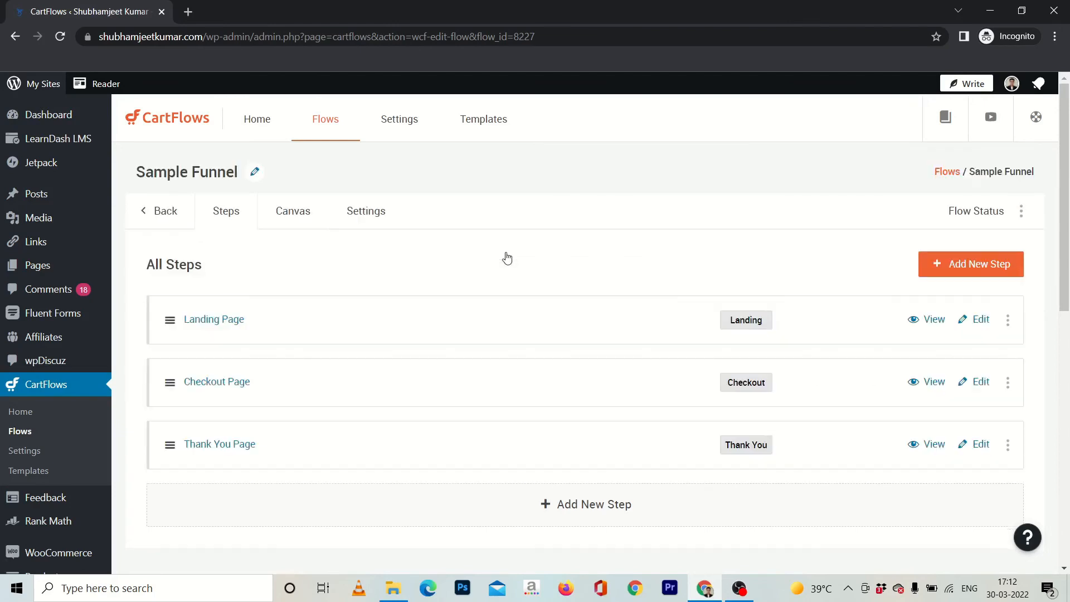
pyautogui.click(981, 445)
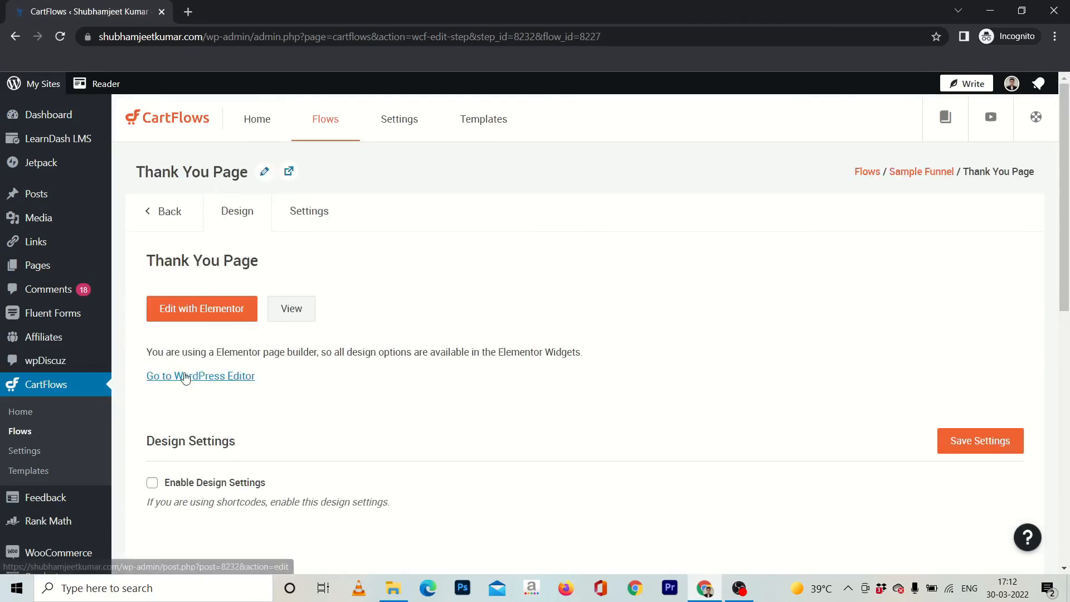
# Switch the Thank You Page from Elementor to the WordPress editor and open it in the block editor.
pyautogui.click(186, 376)
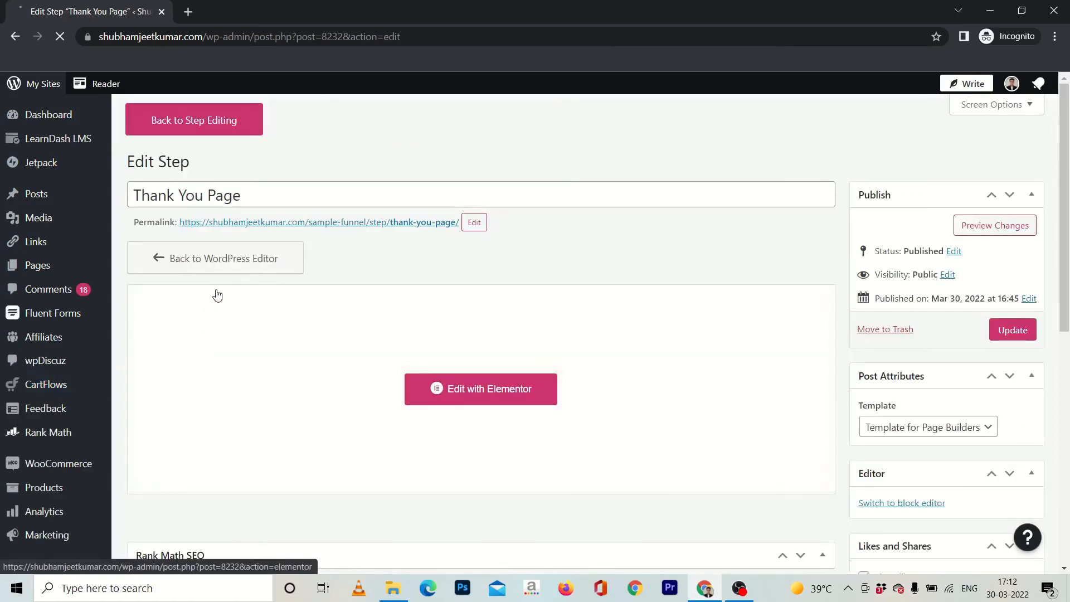
pyautogui.click(225, 271)
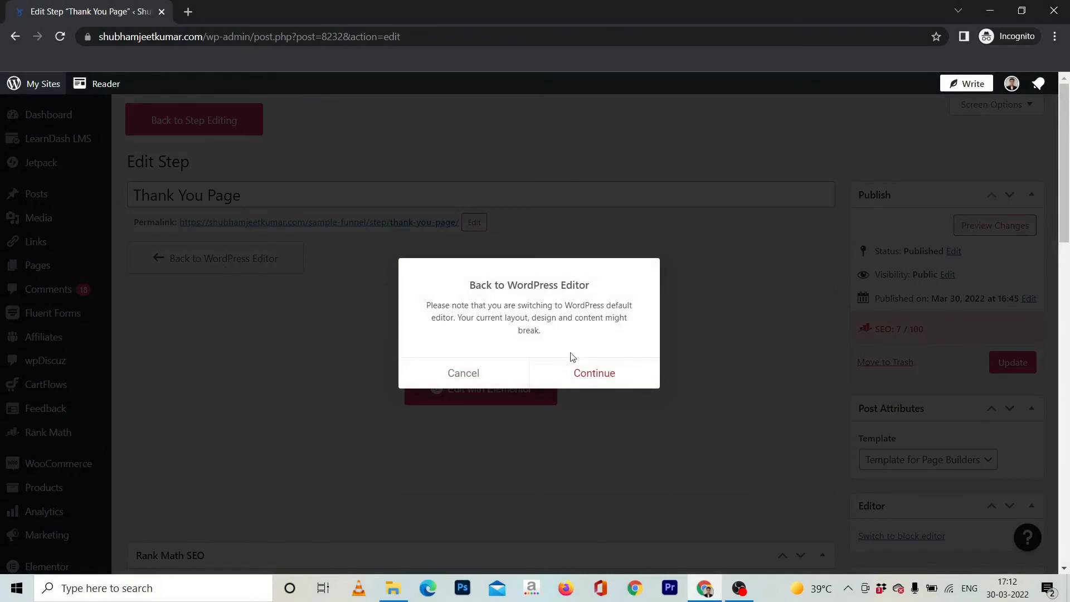
pyautogui.click(590, 374)
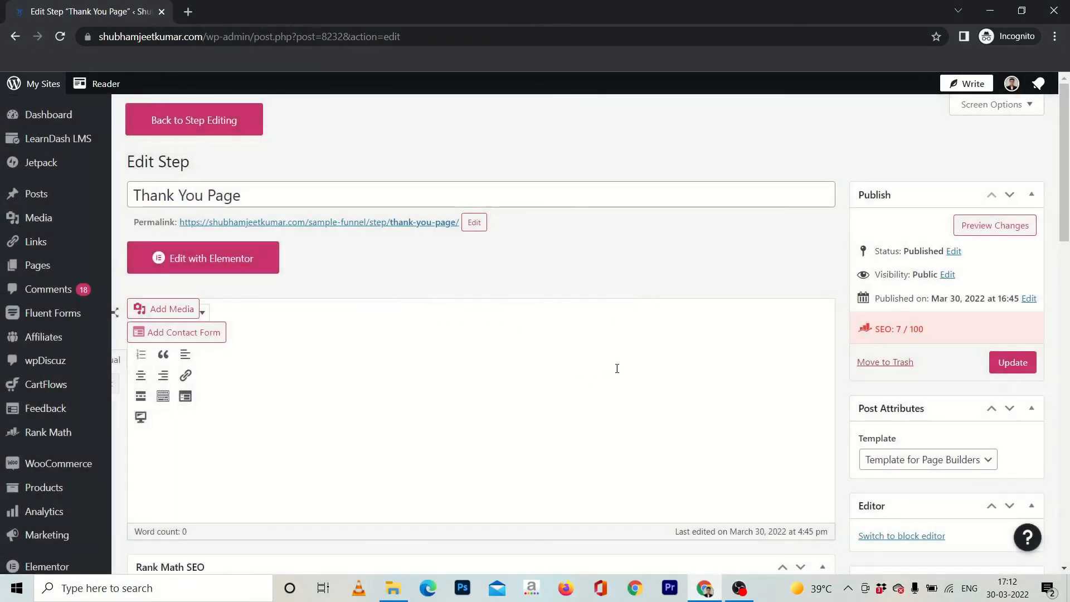
pyautogui.scroll(-2, 832, 354)
pyautogui.scroll(-2, 833, 354)
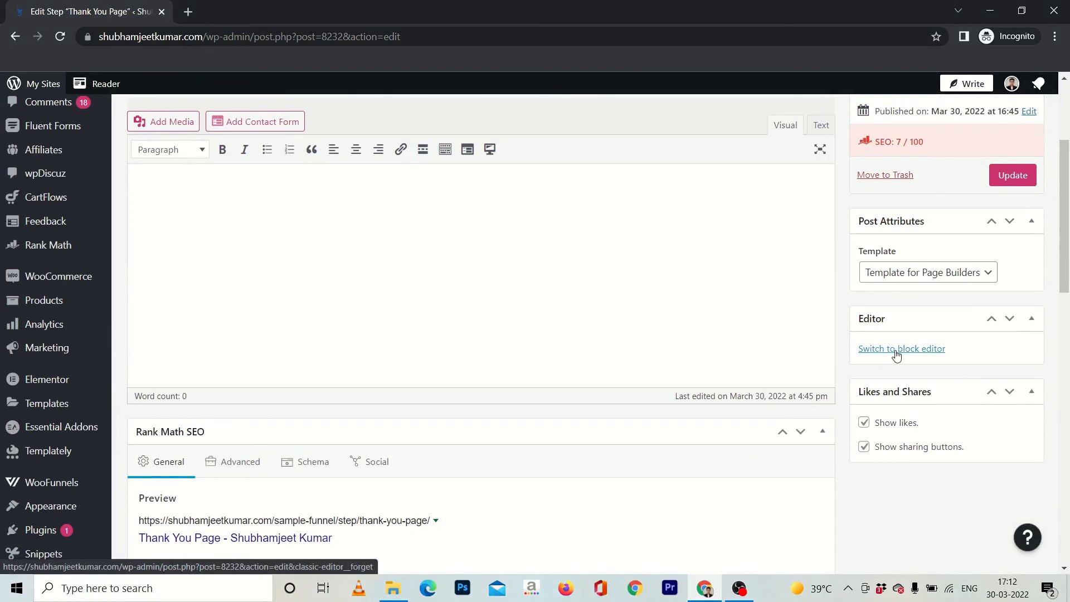
pyautogui.click(897, 349)
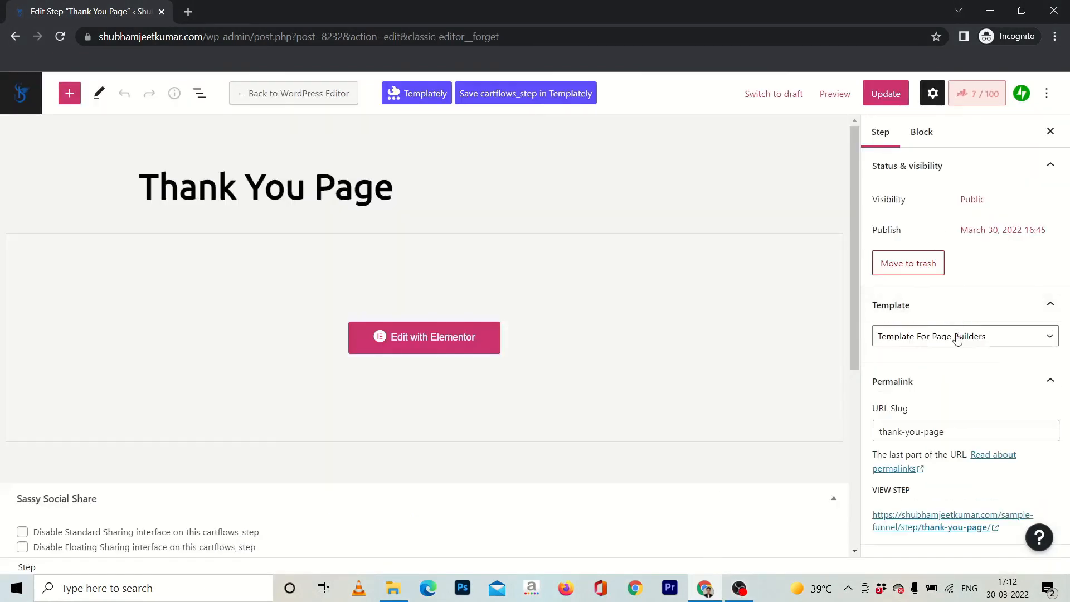
# Set the Thank You Page's template to Default Template and convert its content area back to the WordPress editor.
pyautogui.click(1000, 338)
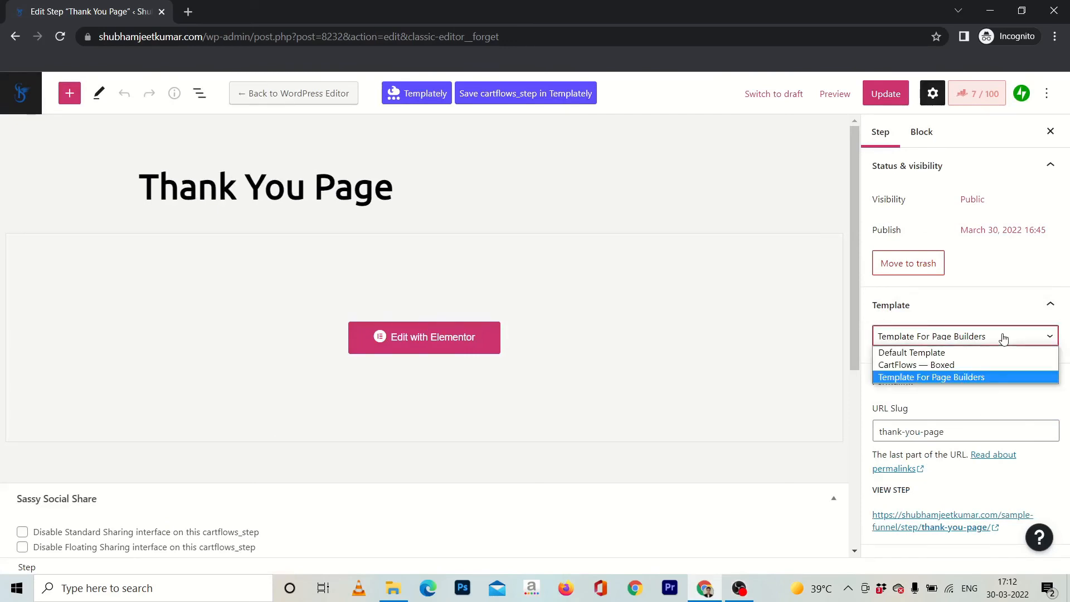
pyautogui.click(966, 354)
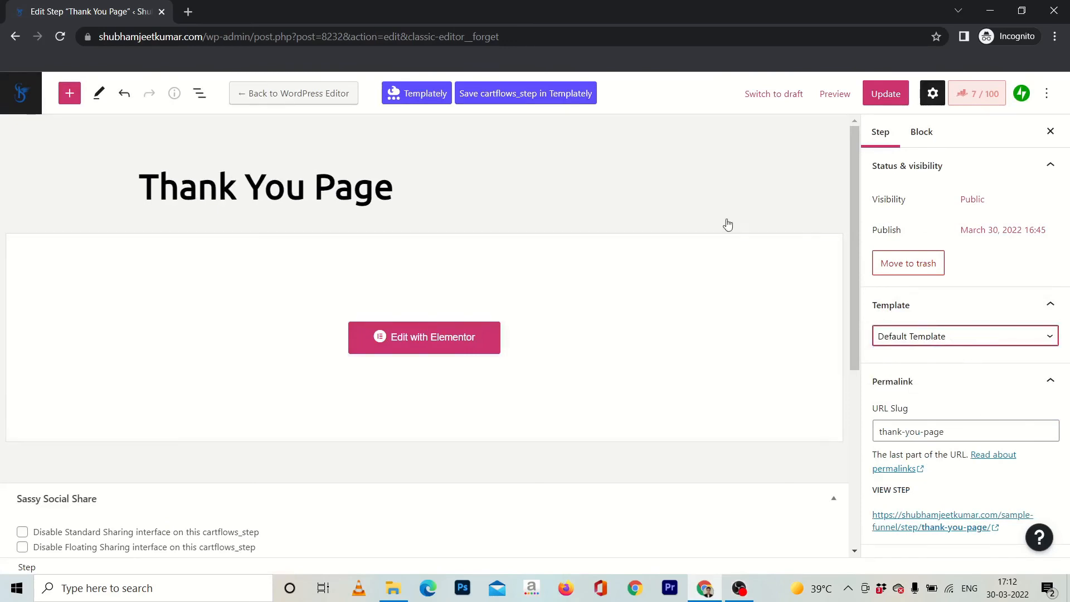
pyautogui.click(321, 96)
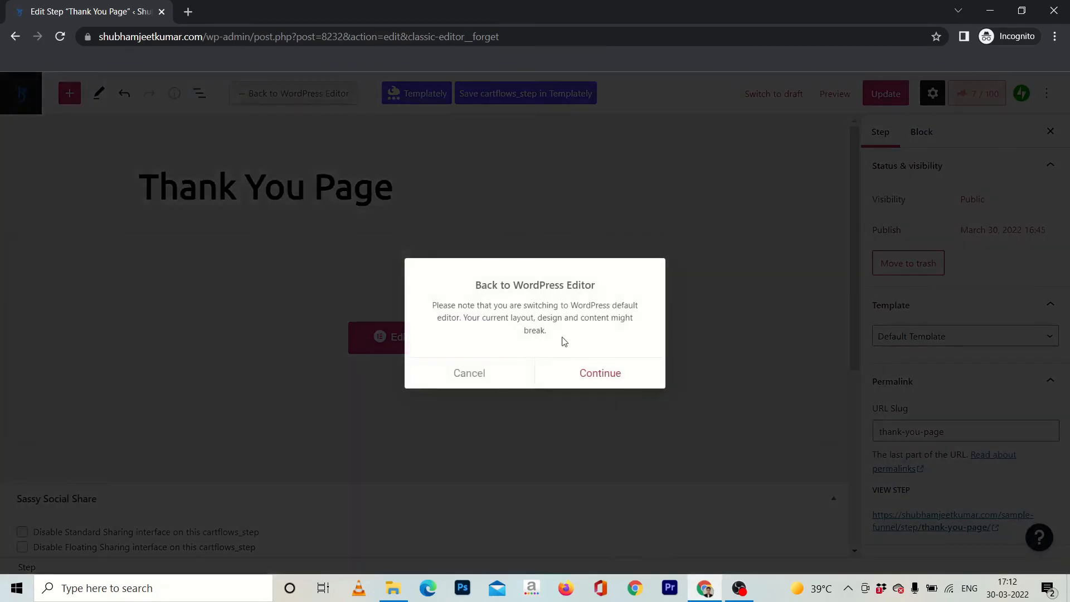
pyautogui.click(586, 373)
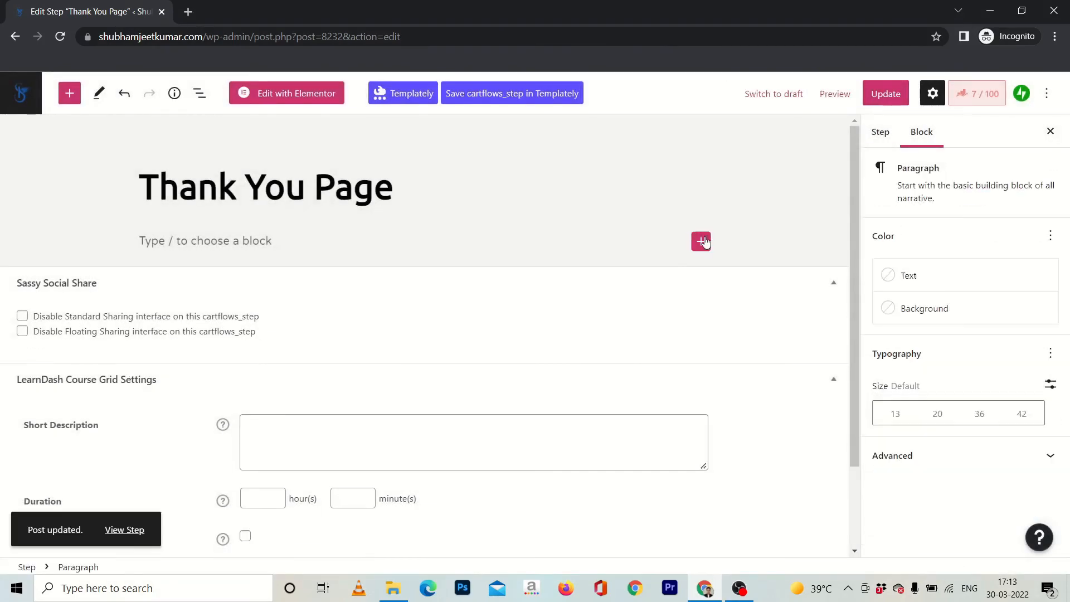
# Add the paragraph "Thank you for purchasing the Affiliate Mastery System! Your life is about to change!!!" below the page title.
pyautogui.click(701, 241)
pyautogui.click(741, 351)
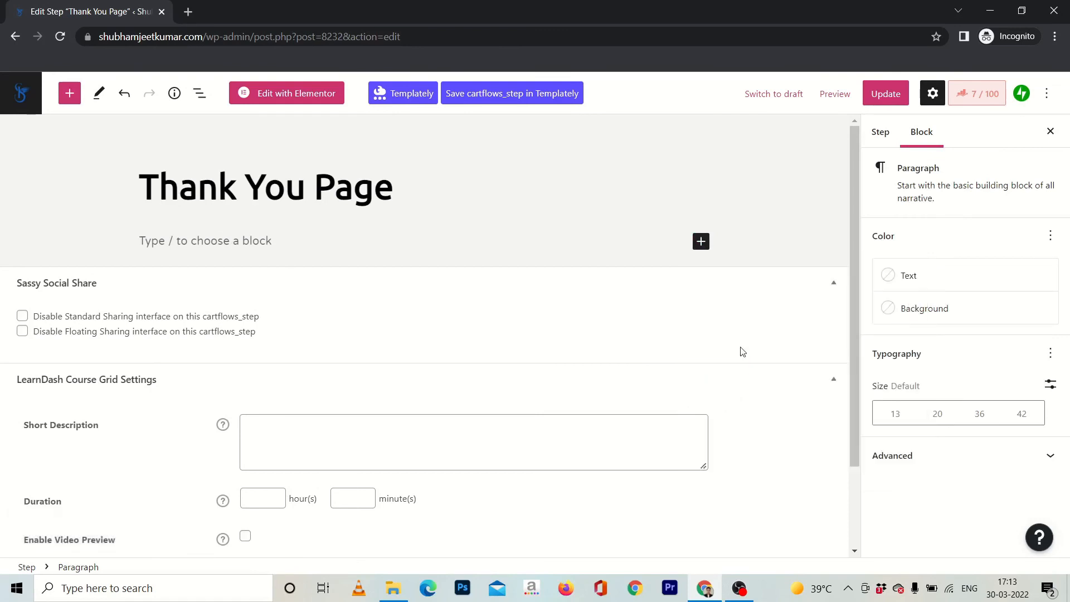
pyautogui.write('Thank you for purchasing the Affiliate Mastery System! Your life ')
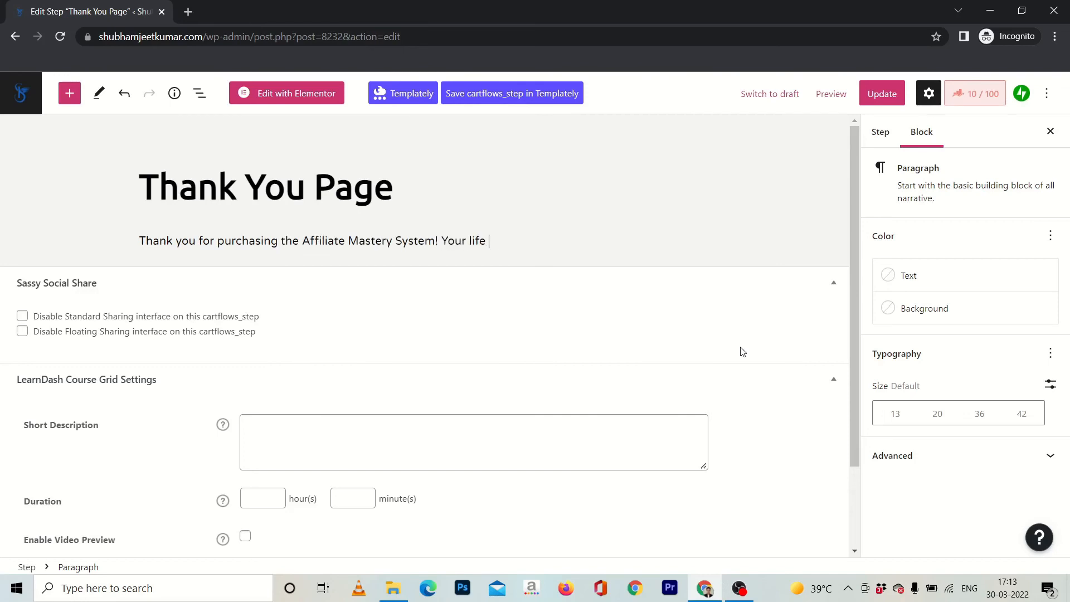
pyautogui.write('is about to change!!!')
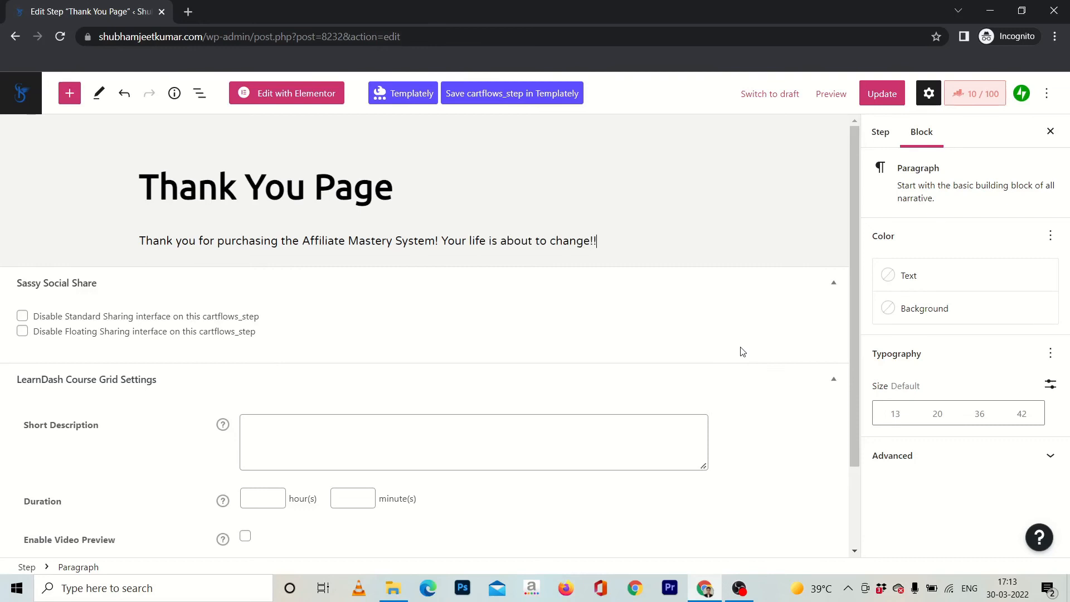
pyautogui.press('Return')
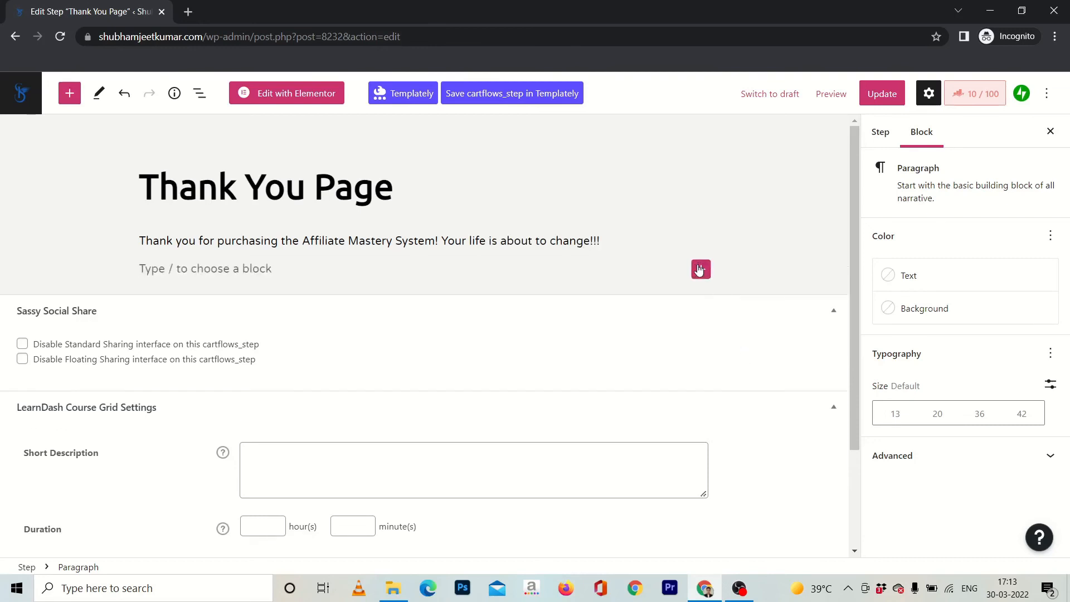
# Insert a Buttons block below the thank-you paragraph and justify its items to the center.
pyautogui.click(701, 269)
pyautogui.click(802, 374)
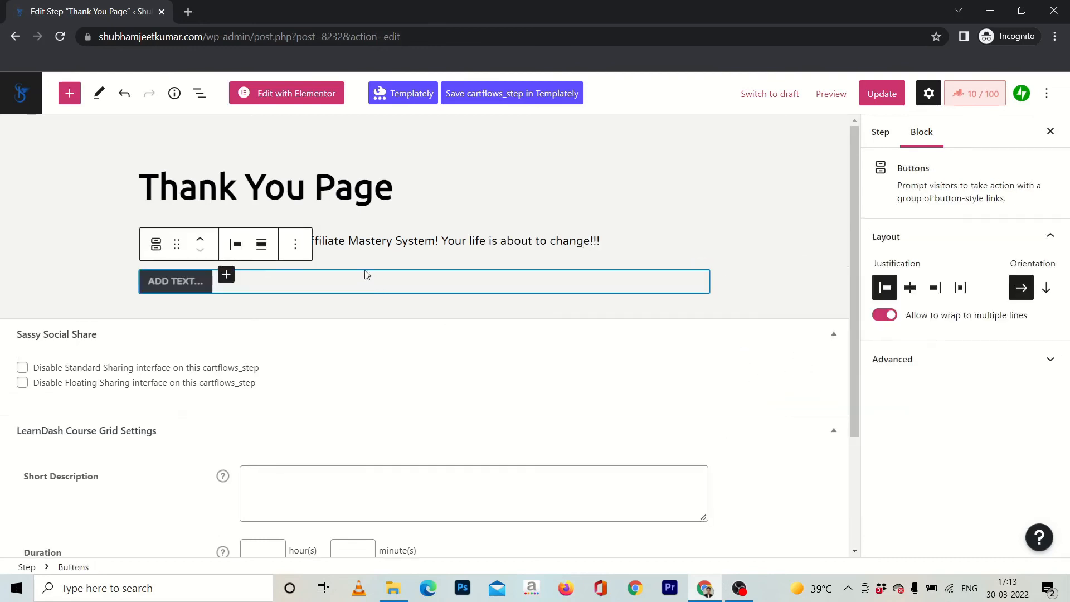
pyautogui.click(235, 247)
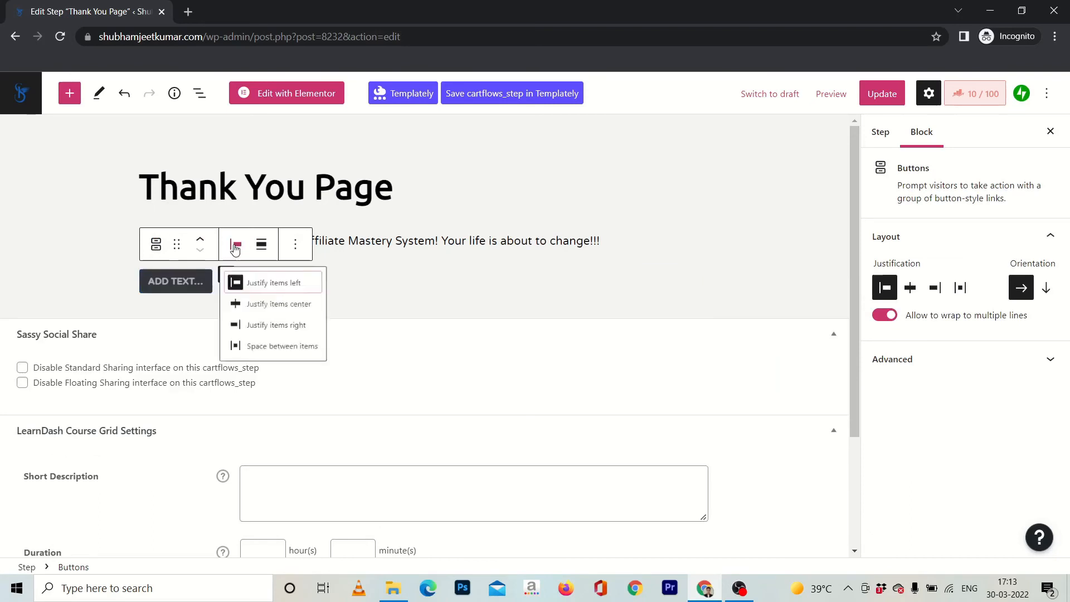
pyautogui.click(262, 310)
# Label the new button "ACESS THE COURSE HERE!" in capital letters.
pyautogui.click(412, 285)
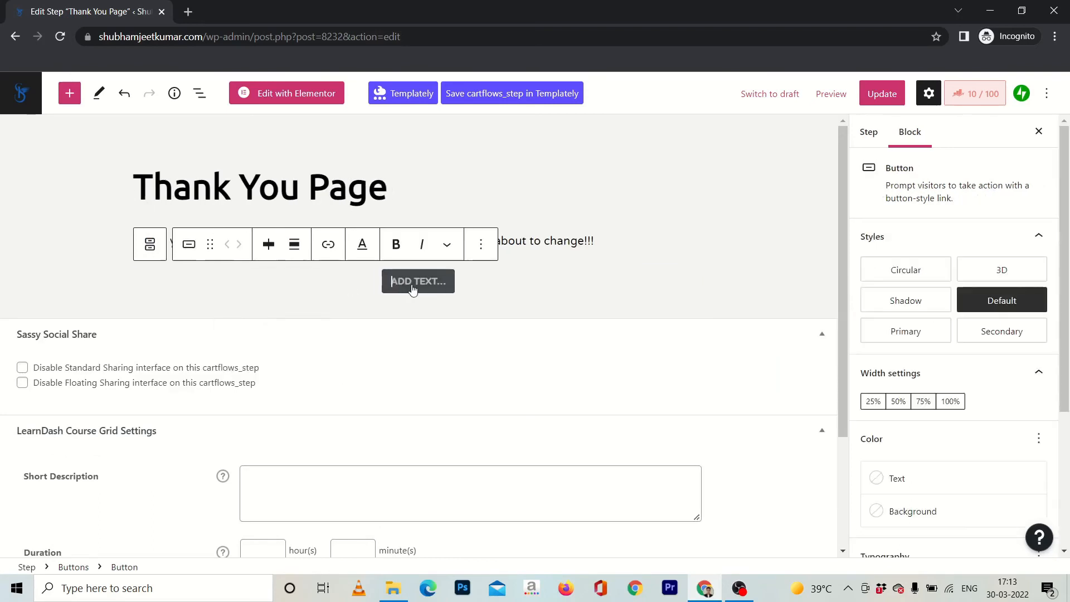
pyautogui.press('capslock')
pyautogui.write('ACE')
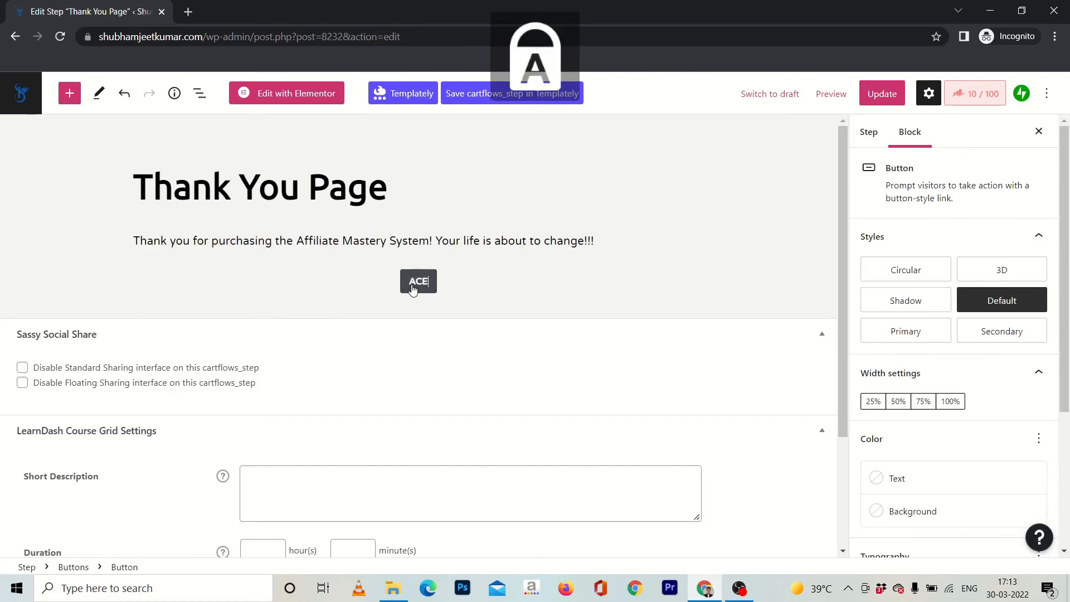
pyautogui.write('SS THE COUR')
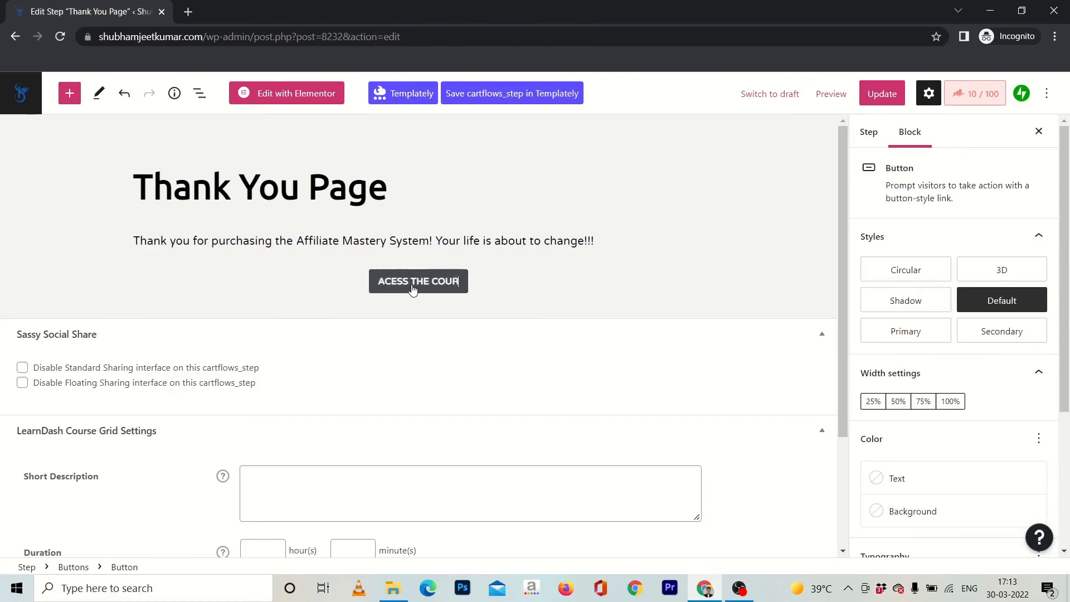
pyautogui.write('SE HERE!')
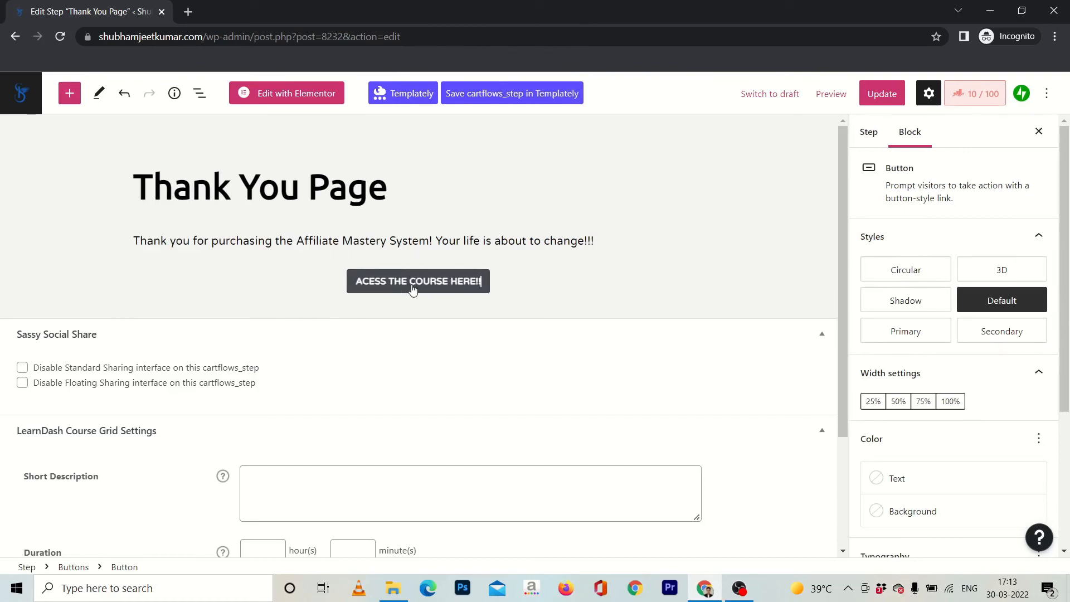
# Style the course access button as 3D with white text, the theme's dark blue background and 100% width.
pyautogui.click(1024, 272)
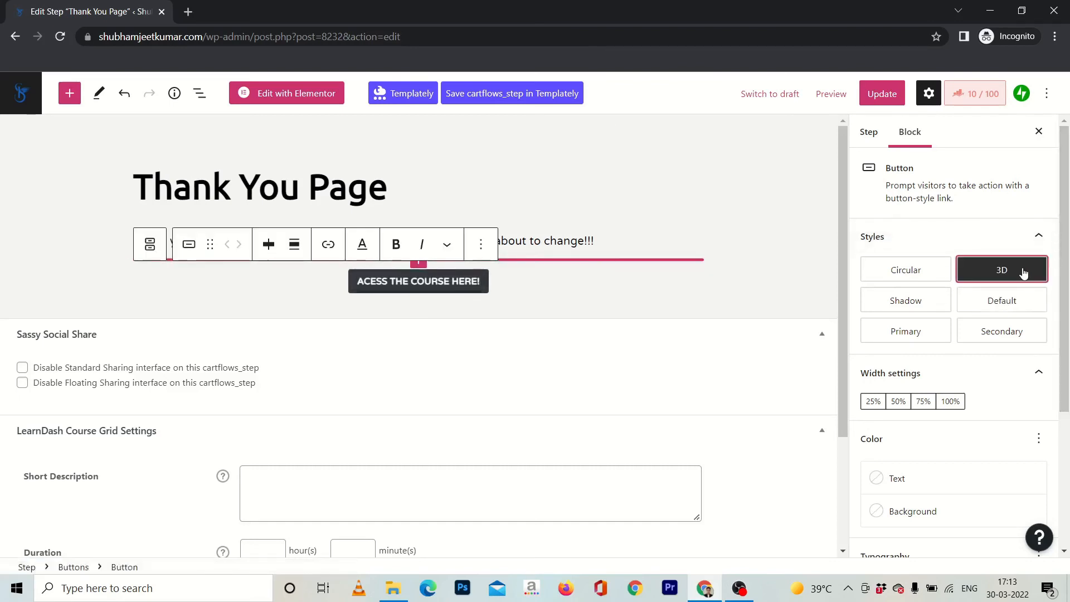
pyautogui.click(908, 483)
pyautogui.click(665, 474)
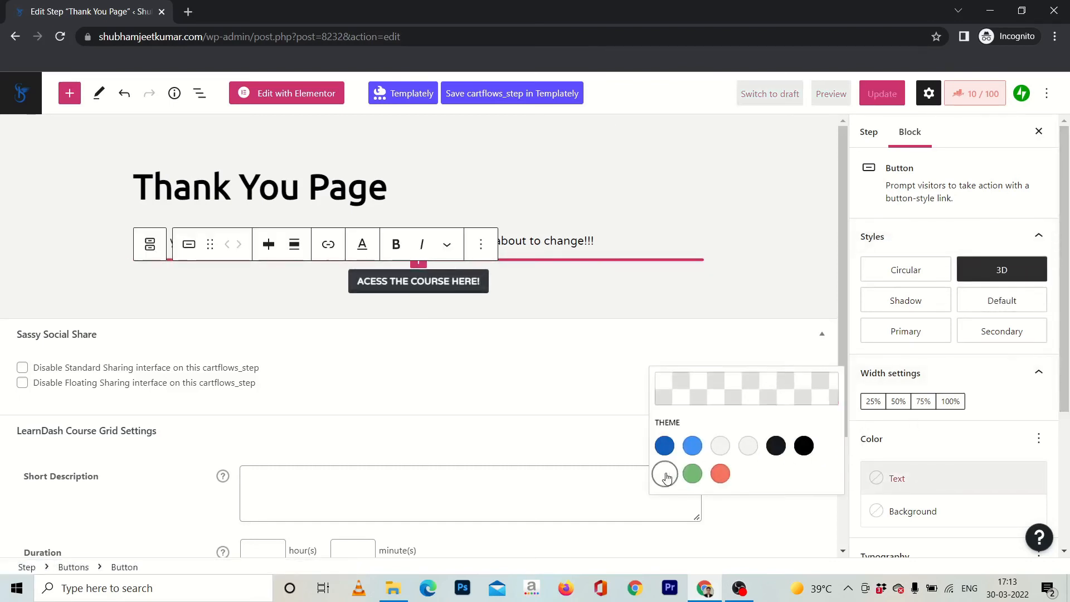
pyautogui.click(899, 511)
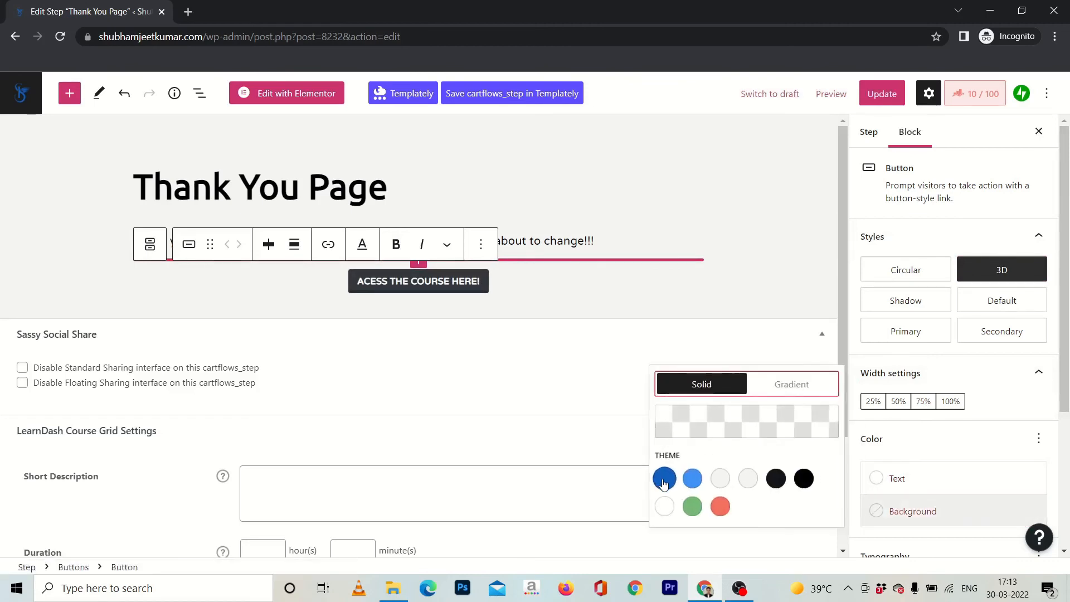
pyautogui.click(665, 478)
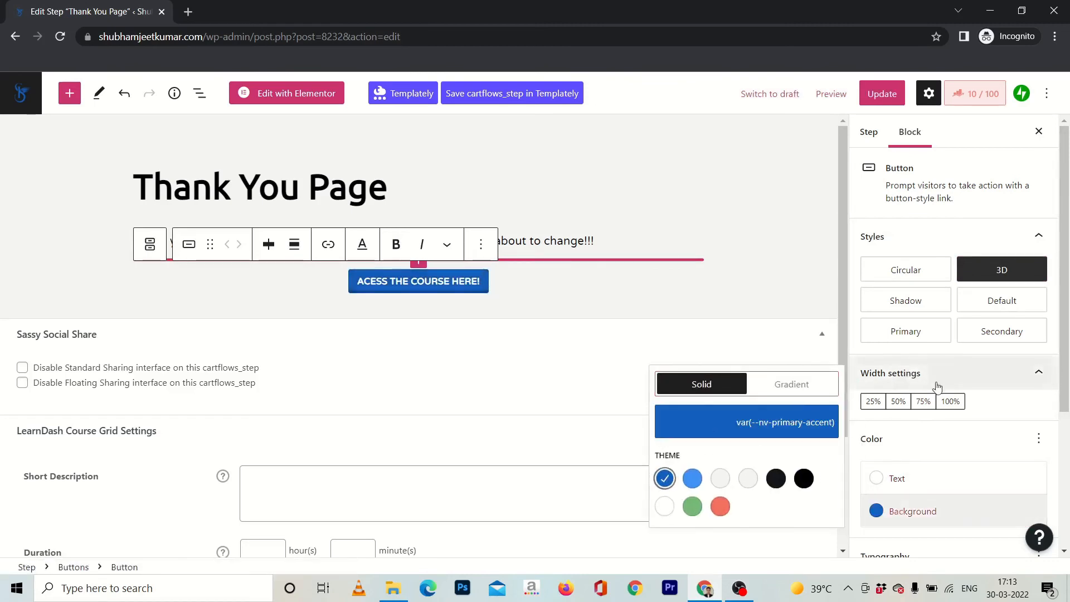
pyautogui.click(952, 403)
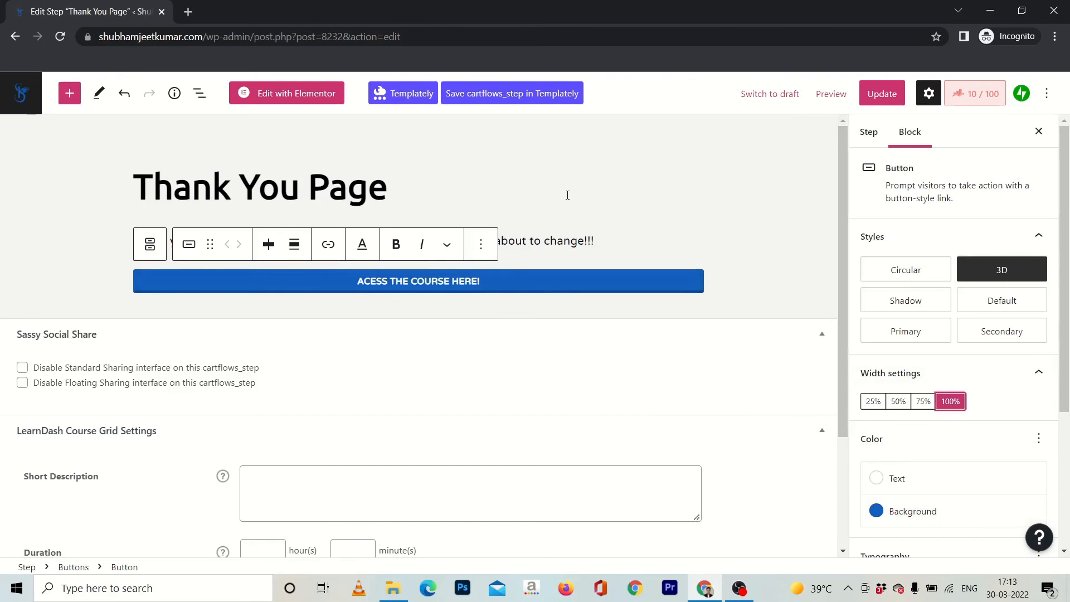
# Update the Thank You Page and check the published step in a separate browser tab, closing it when done.
pyautogui.click(567, 197)
pyautogui.click(892, 96)
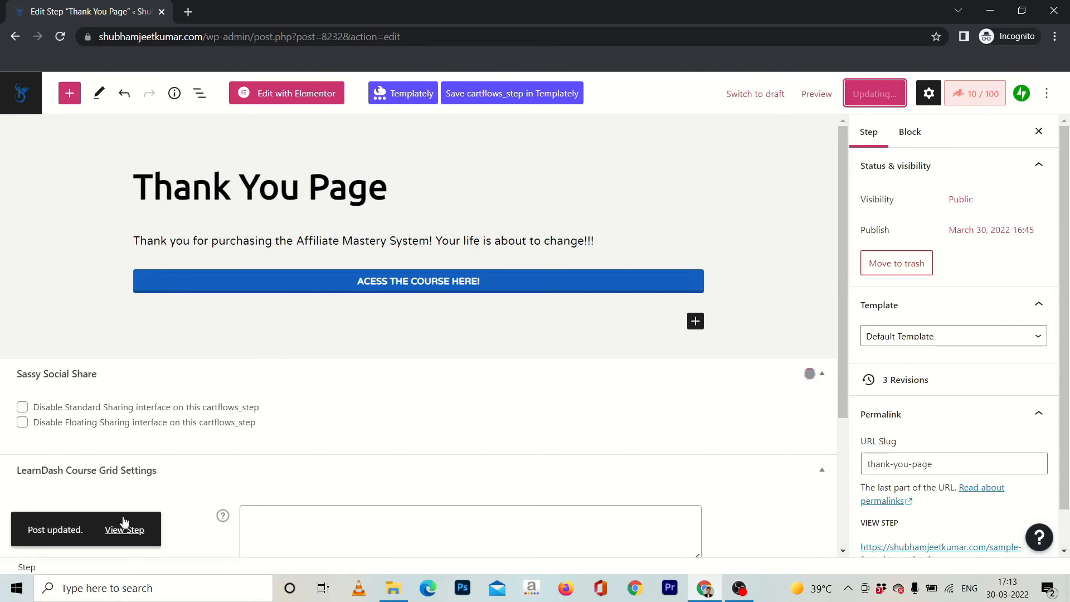
pyautogui.click(131, 531)
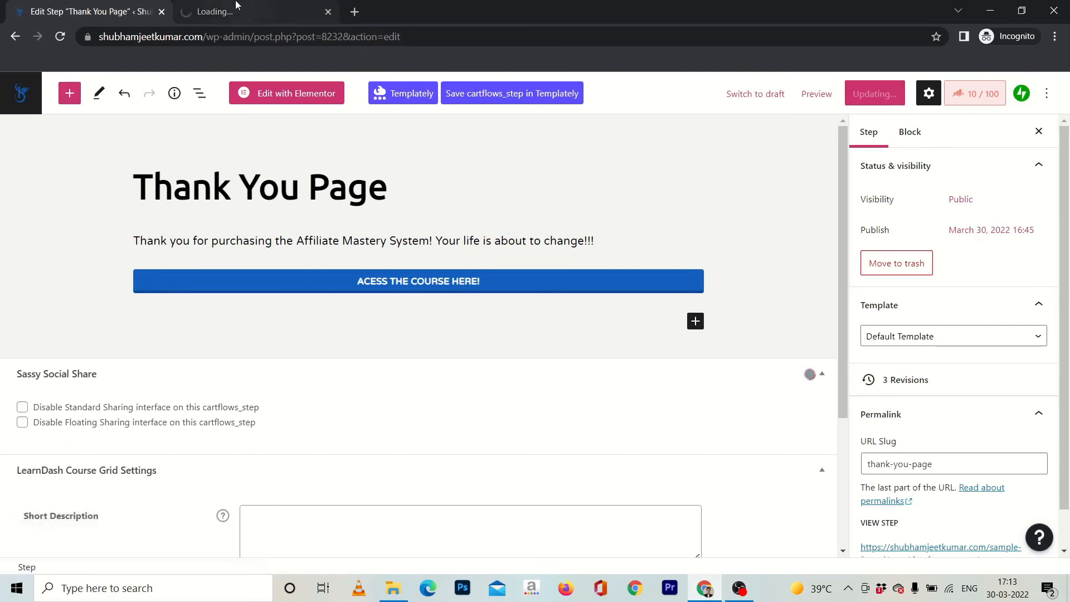
pyautogui.click(237, 5)
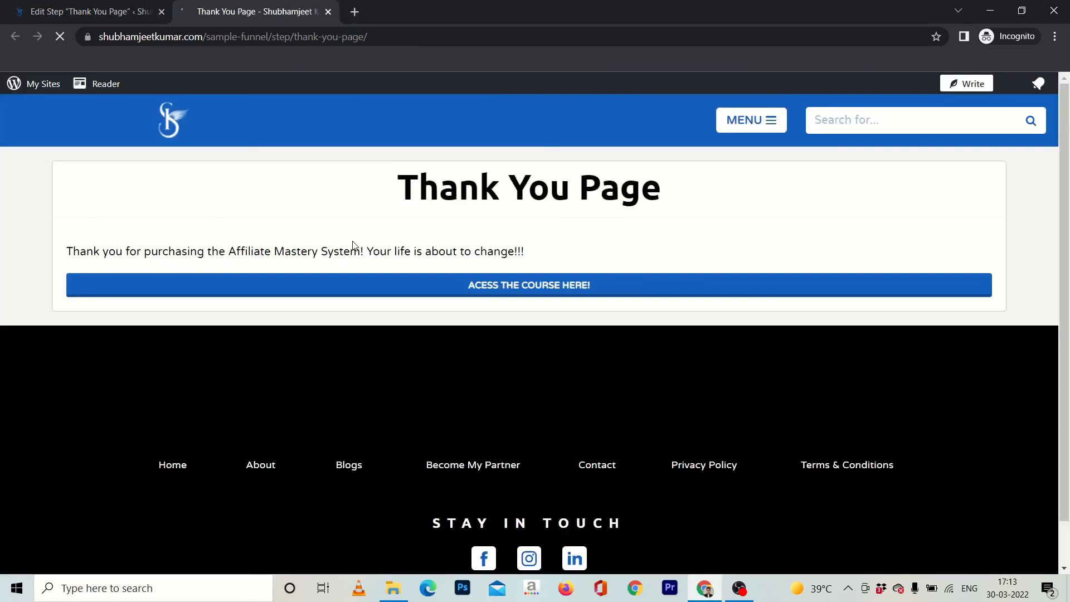
pyautogui.click(327, 12)
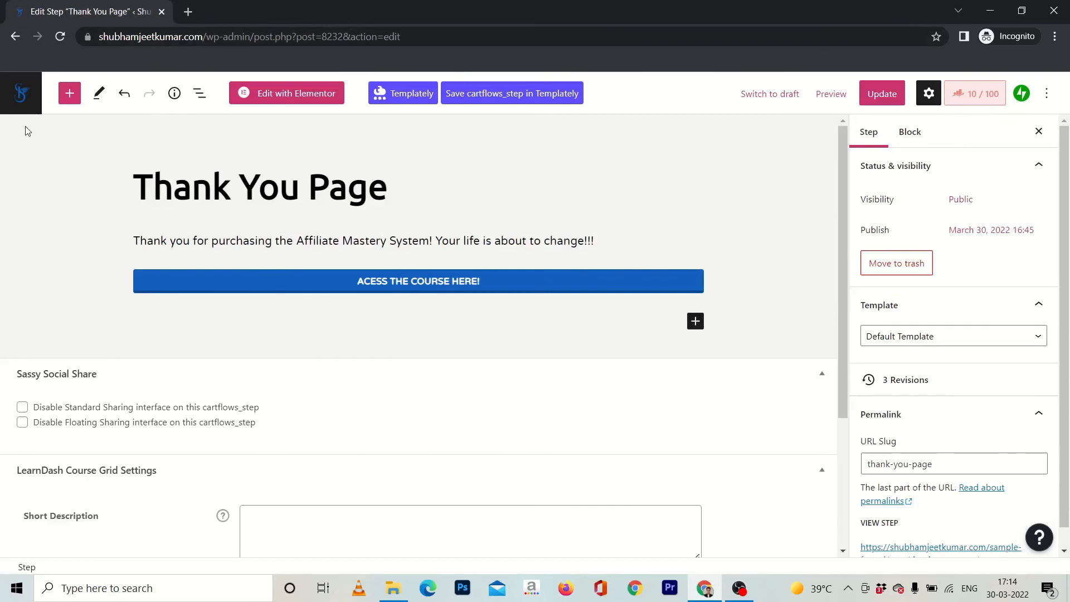
# Leave the Thank You Page editor and reopen the Sample Funnel flow's list of steps.
pyautogui.click(22, 97)
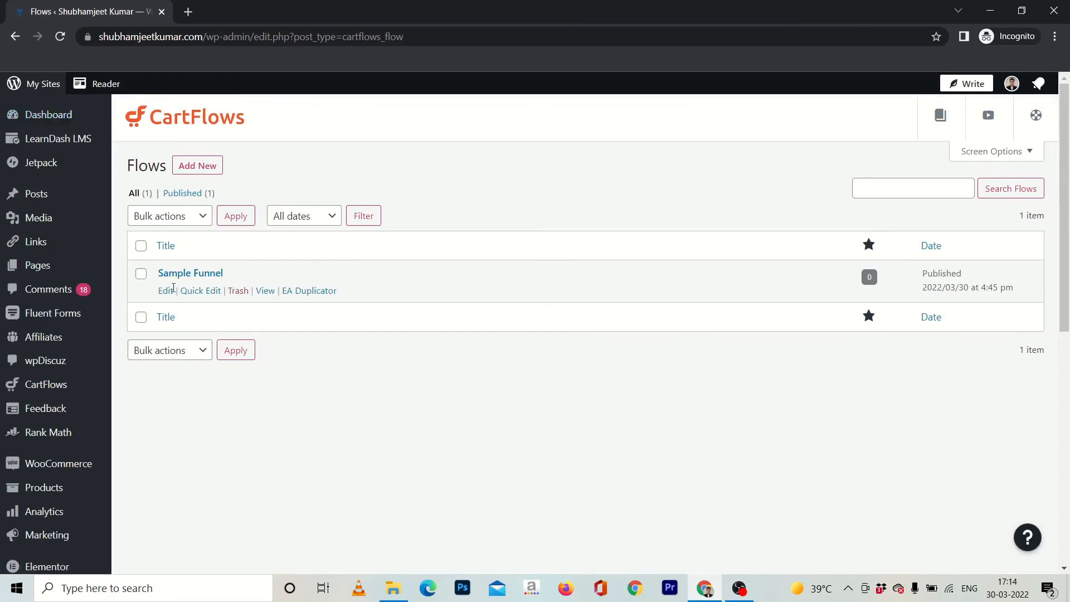
pyautogui.click(165, 290)
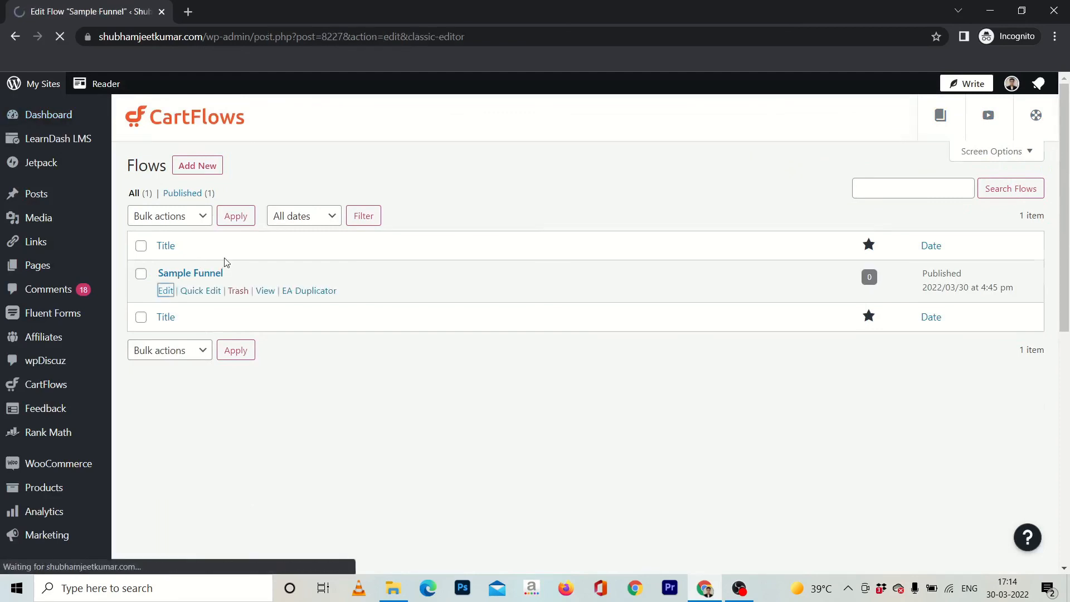
pyautogui.click(495, 267)
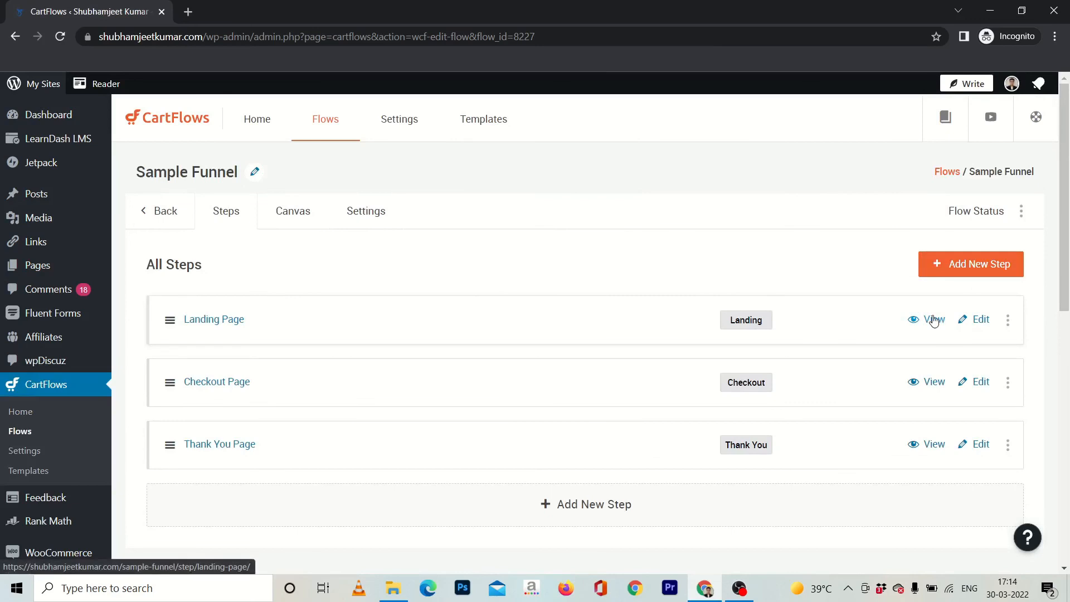
# View the published Landing Page, follow its button to the Checkout Page, and examine the billing details, payment options and order summary.
pyautogui.click(934, 321)
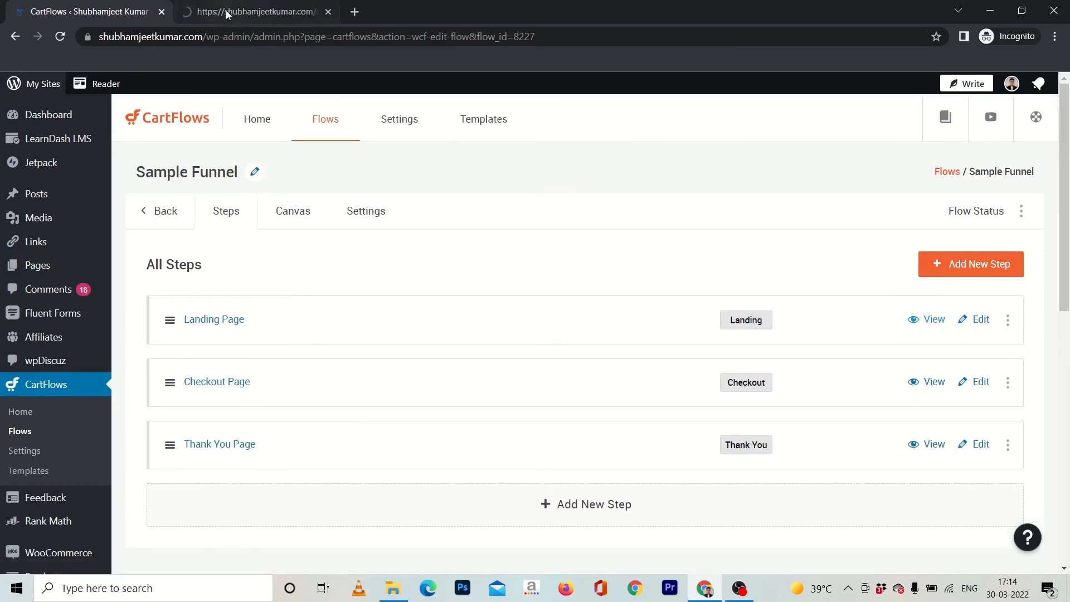
pyautogui.click(225, 11)
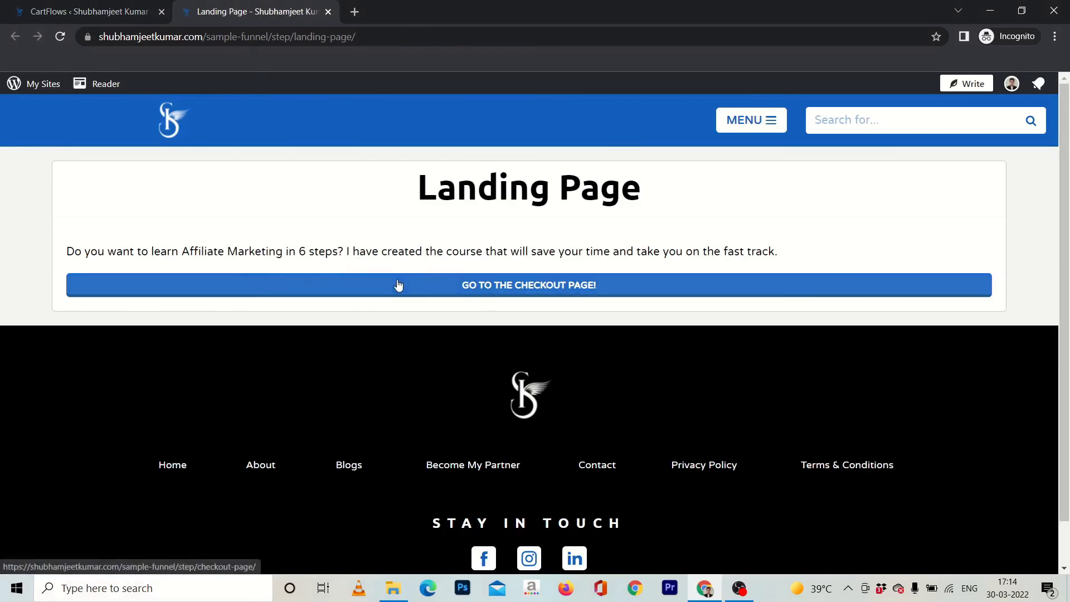
pyautogui.click(475, 288)
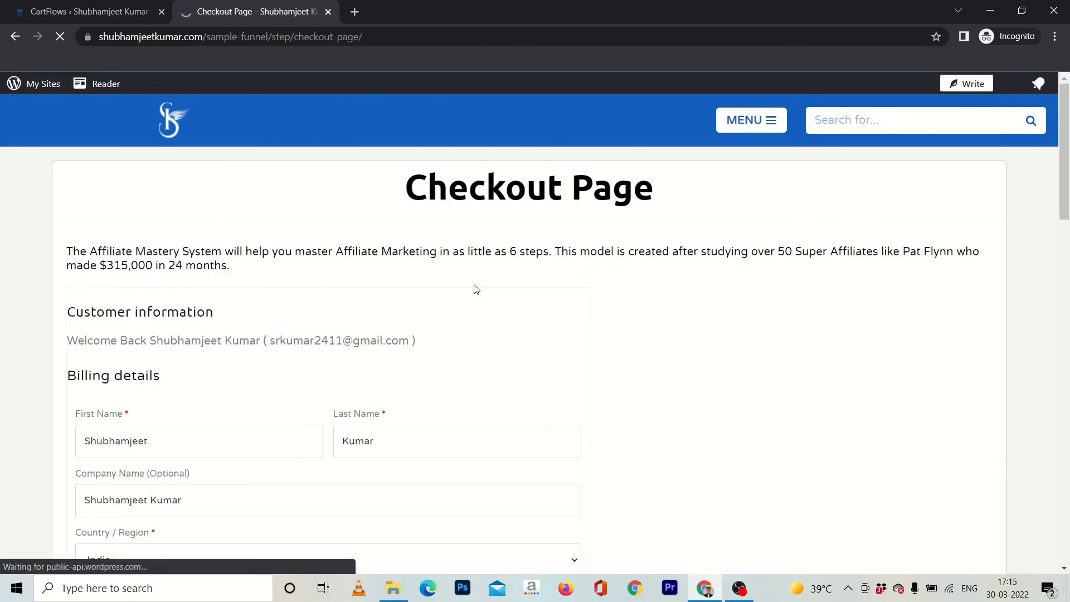
pyautogui.scroll(-10, 499, 323)
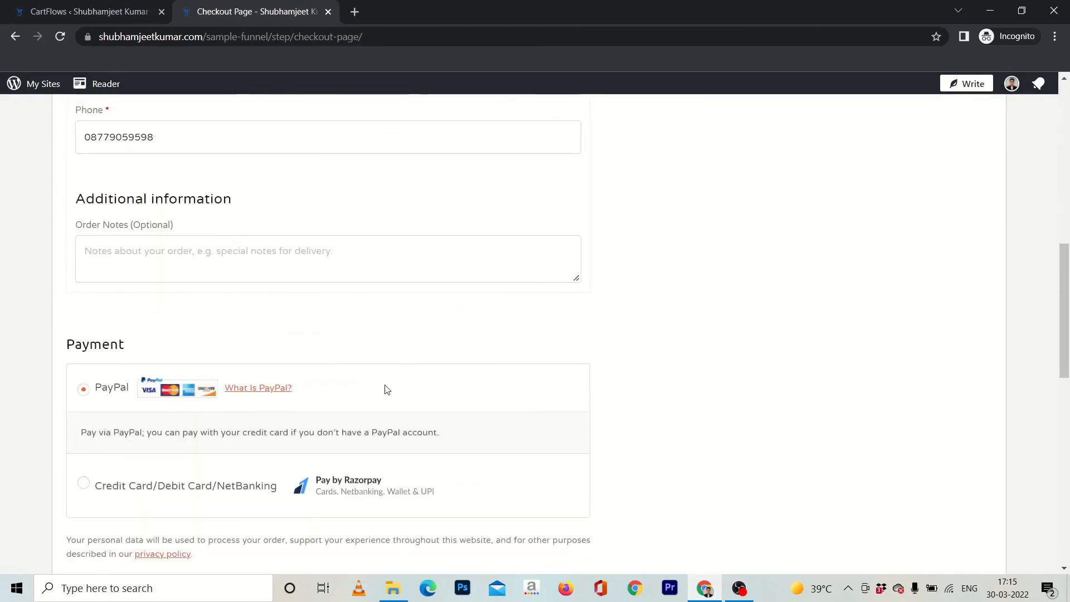
pyautogui.scroll(-3, 387, 387)
pyautogui.scroll(-3, 387, 390)
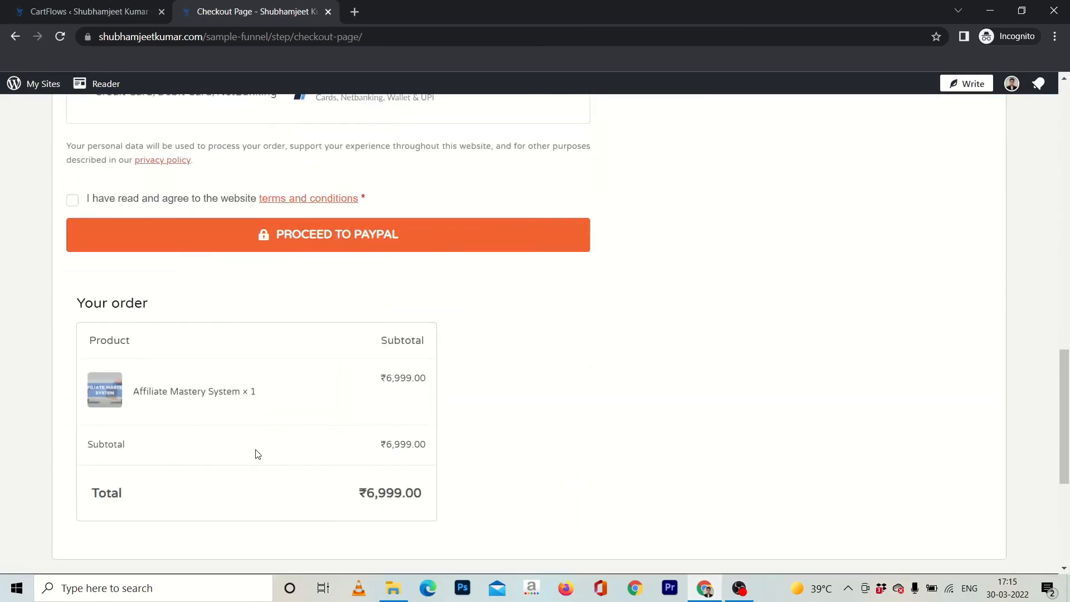
pyautogui.scroll(14, 257, 454)
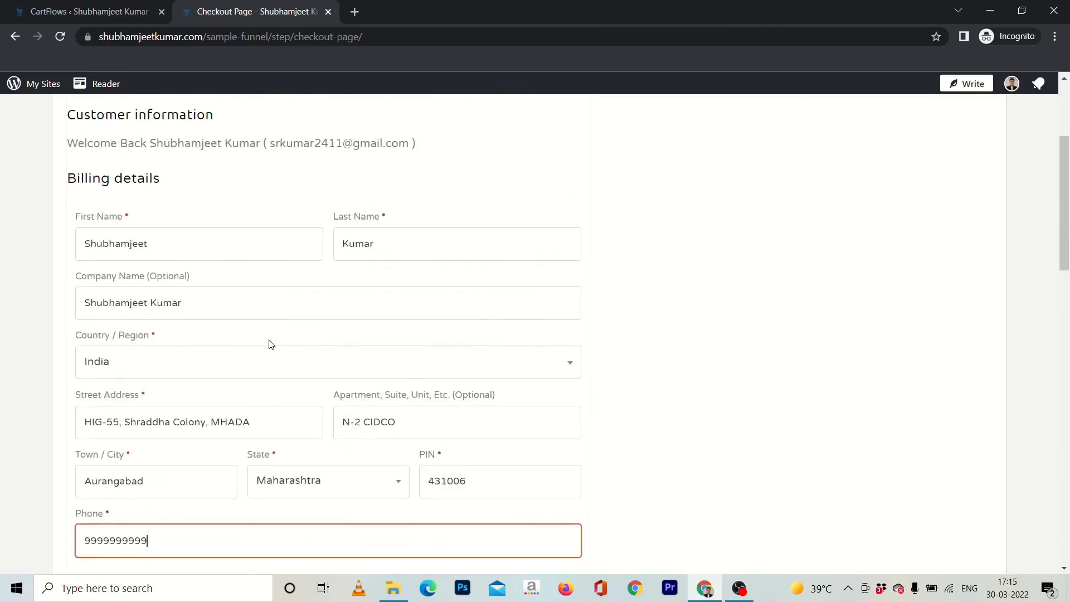
pyautogui.scroll(-9, 273, 392)
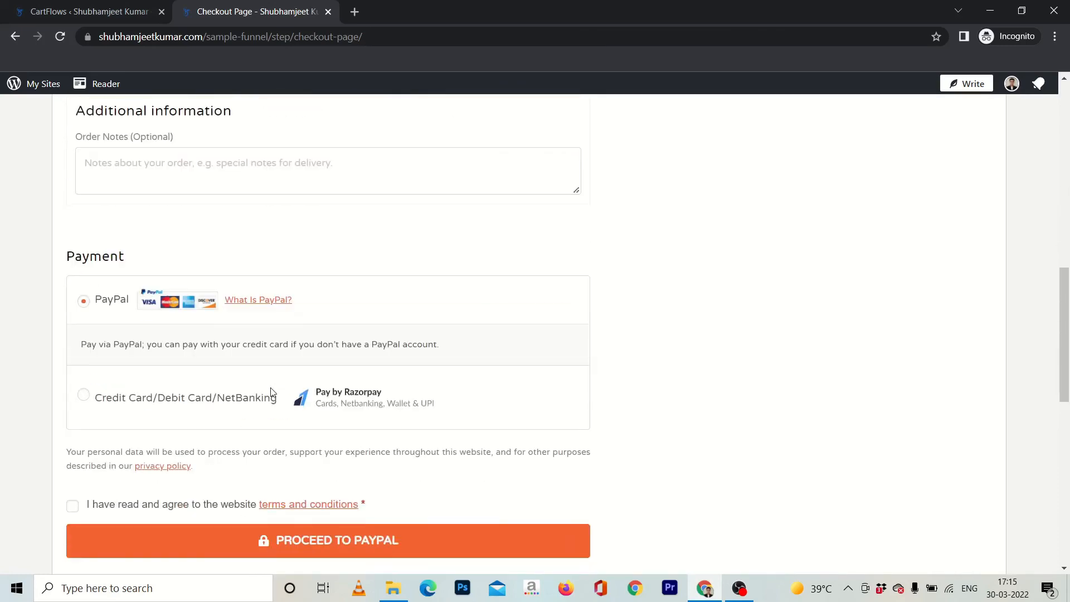
# Test the Credit Card/Debit Card/NetBanking payment option on the checkout, view the published Thank You Page and close its browser tab.
pyautogui.click(83, 382)
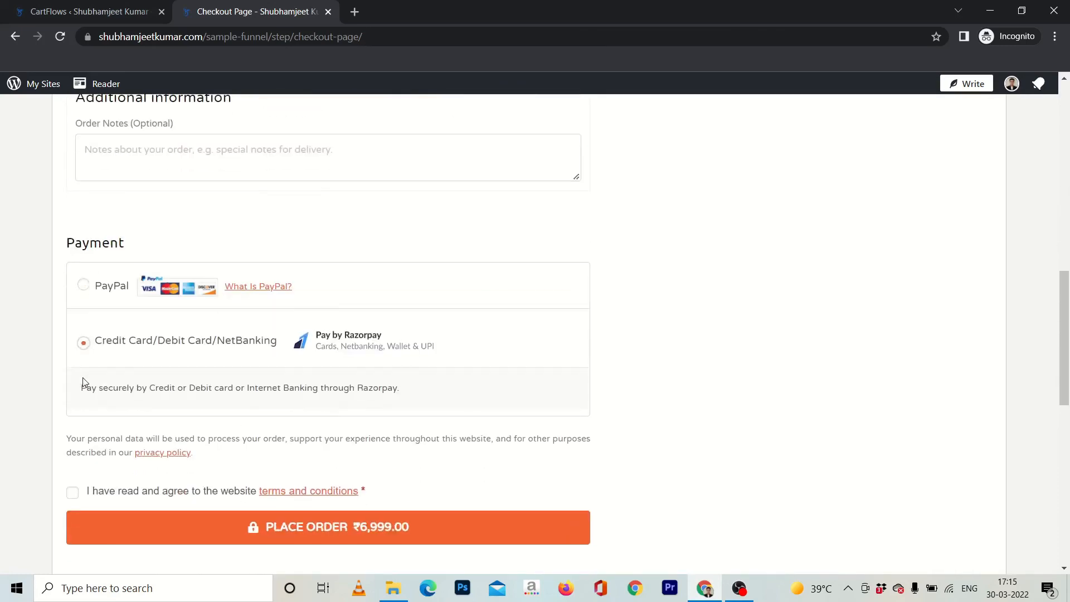
pyautogui.scroll(-2, 106, 424)
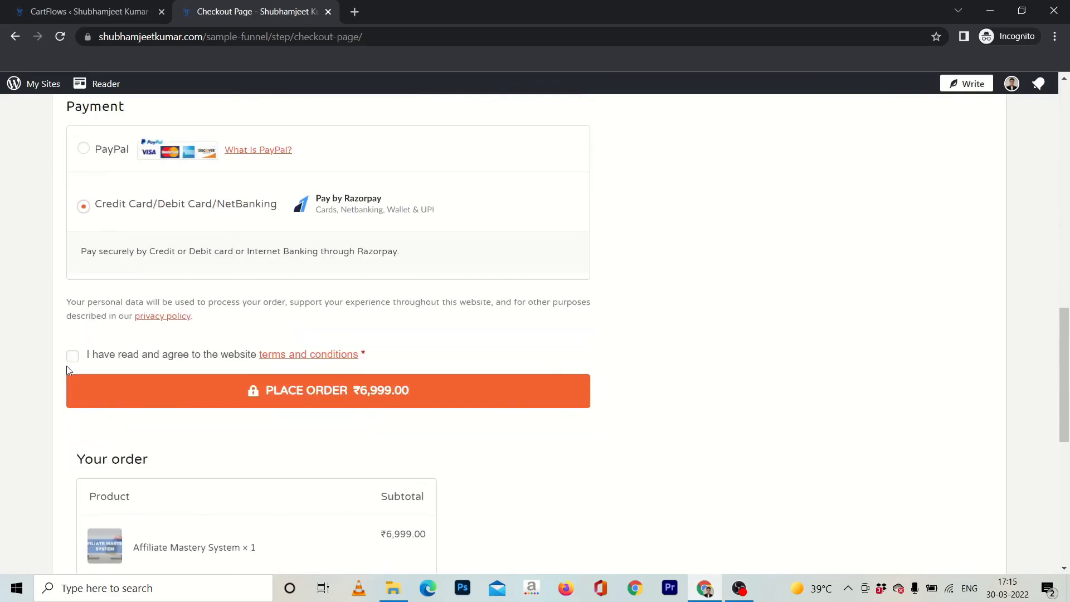
pyautogui.click(335, 390)
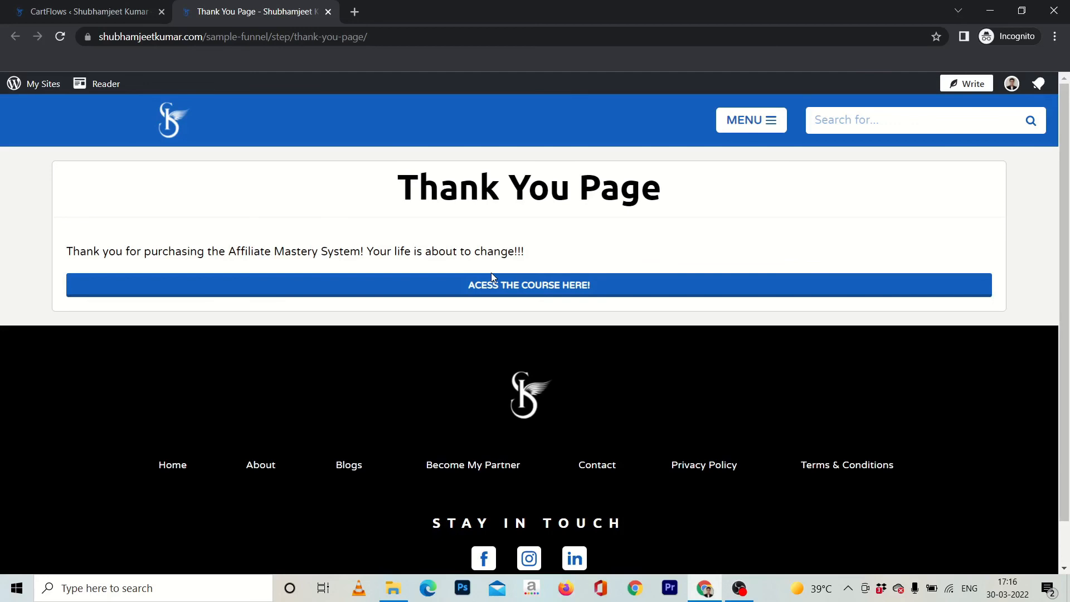
pyautogui.hotkey('ctrl', 'w')
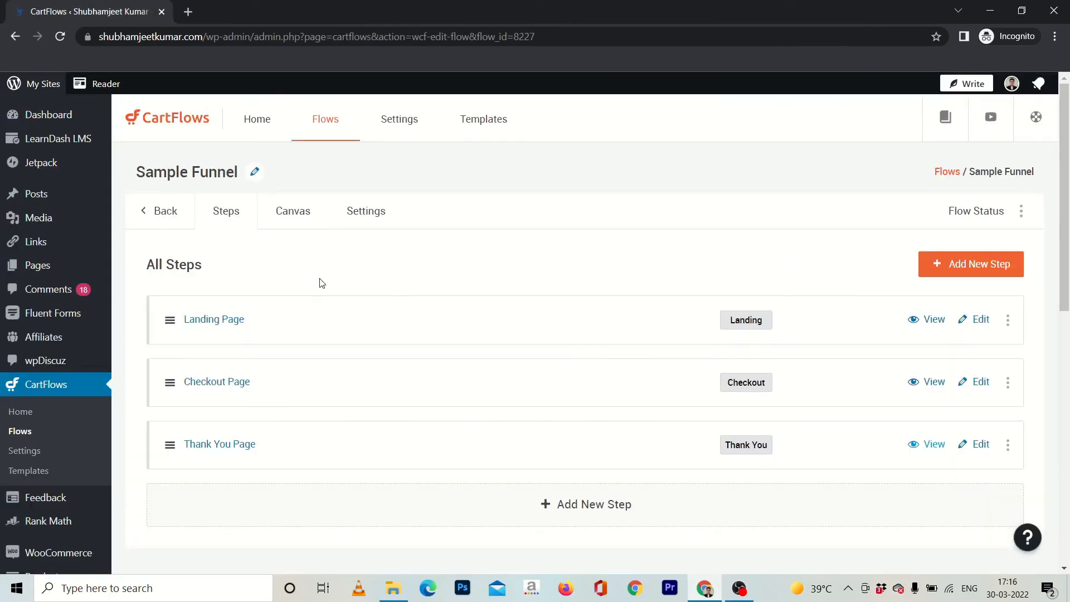